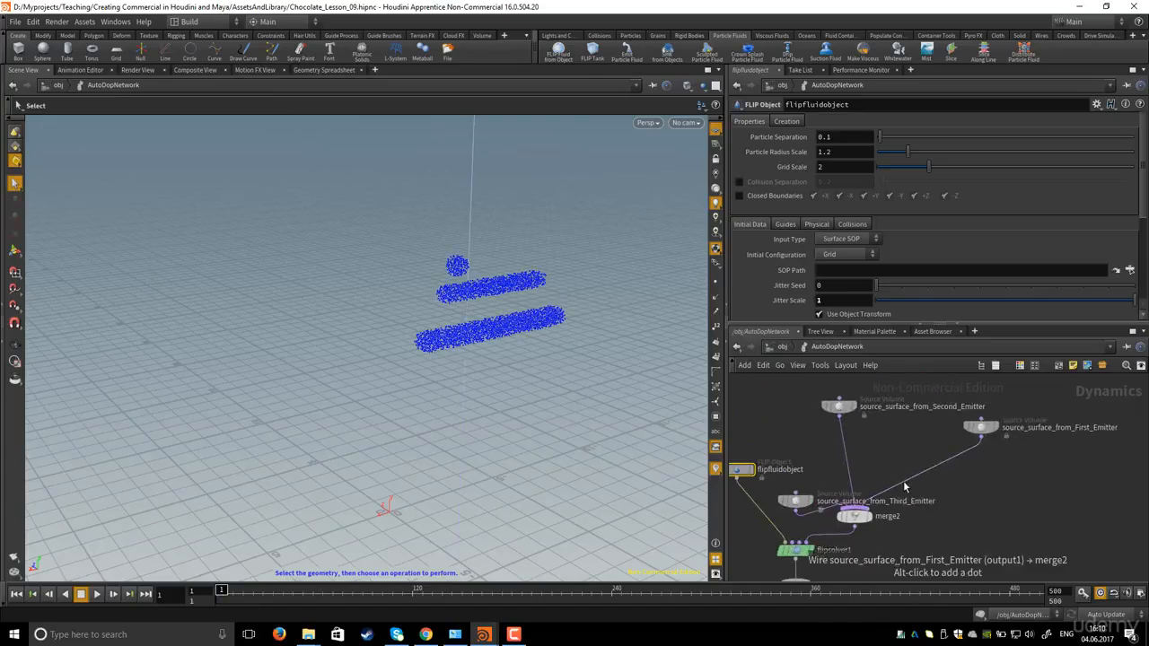
Lay out the network nodes automatically and move the source_surface_from_First_Emitter node farther away from the Second_Emitter source node.
{"action": "key", "text": "l"}
{"action": "middle_click_drag", "start_coordinate": [865, 442], "coordinate": [832, 454]}
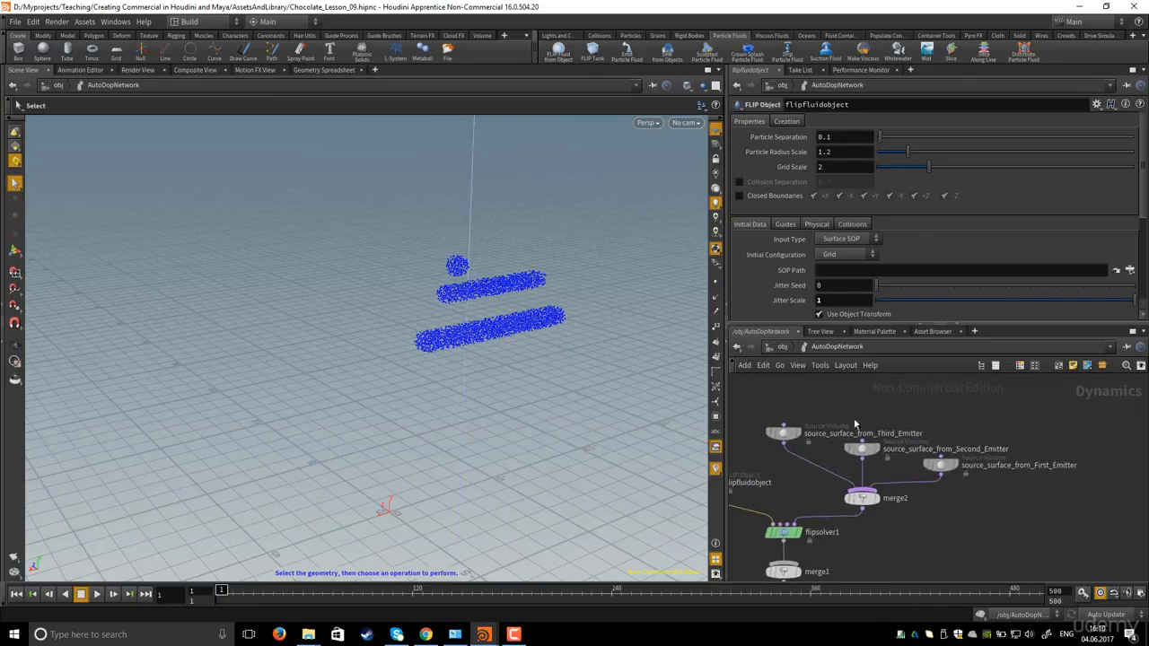
{"action": "left_click_drag", "start_coordinate": [835, 404], "coordinate": [991, 442]}
{"action": "middle_click_drag", "start_coordinate": [931, 496], "coordinate": [849, 515]}
{"action": "left_click", "coordinate": [890, 418]}
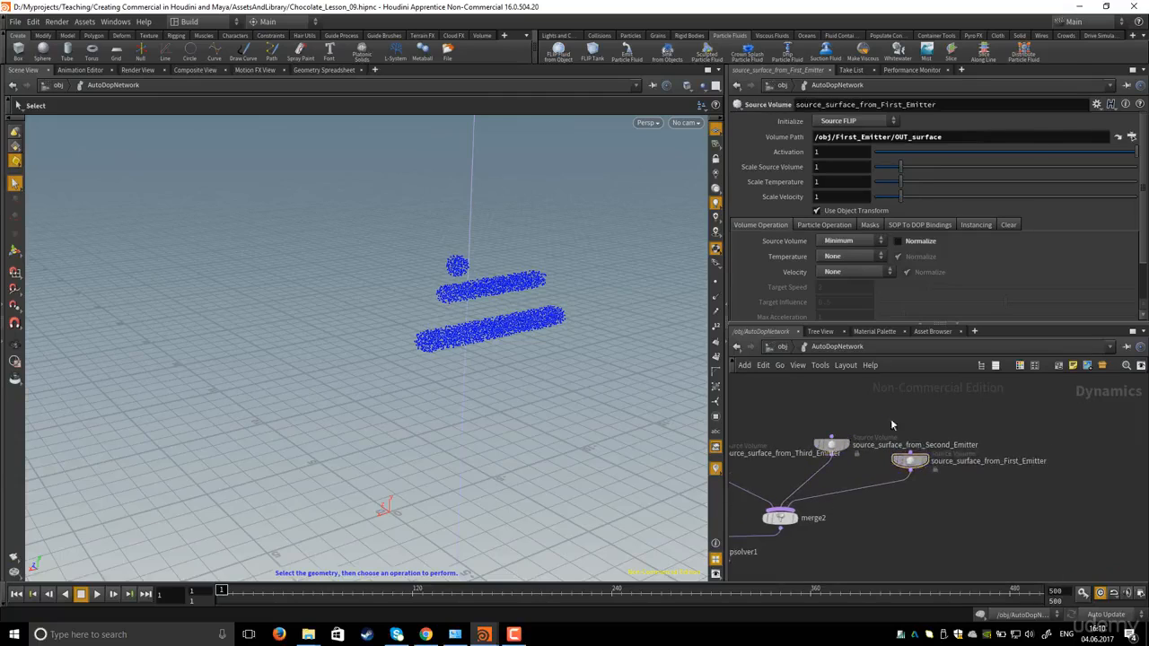
{"action": "left_click_drag", "start_coordinate": [911, 463], "coordinate": [998, 455]}
{"action": "middle_click_drag", "start_coordinate": [950, 507], "coordinate": [1046, 509]}
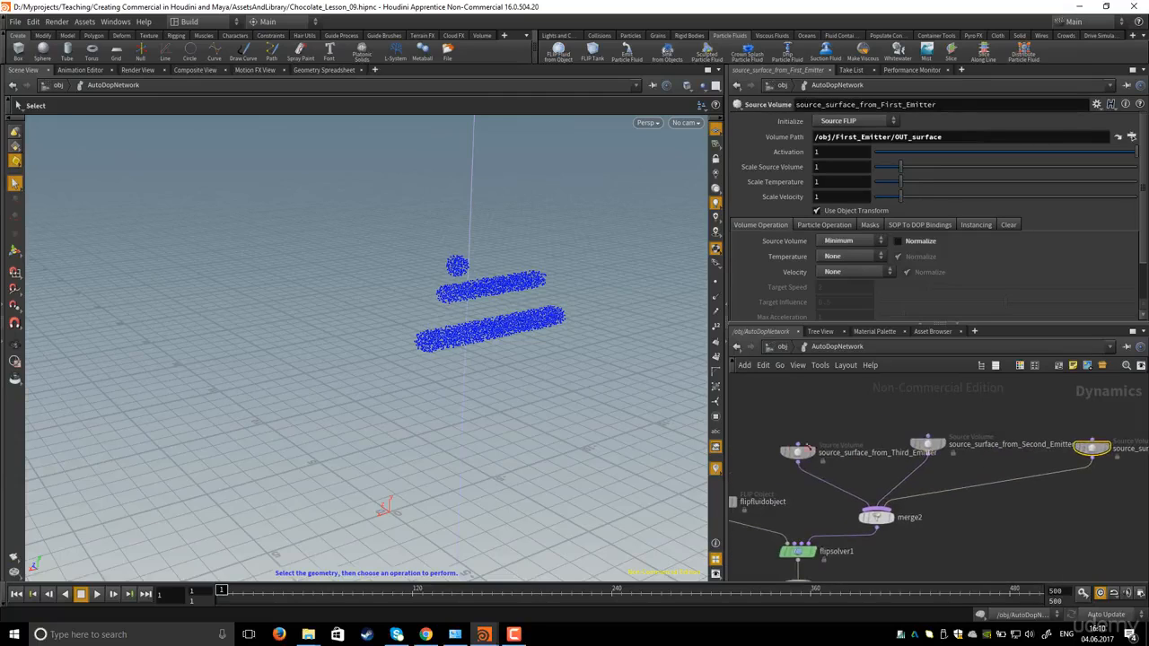
Reposition the source_surface_from_Third_Emitter node to the other side of the Second_Emitter source node.
{"action": "left_click_drag", "start_coordinate": [799, 458], "coordinate": [770, 440]}
{"action": "mouse_move", "coordinate": [862, 466]}
{"action": "middle_mouse_down"}
{"action": "mouse_move", "coordinate": [838, 469]}
{"action": "mouse_move", "coordinate": [852, 466]}
{"action": "middle_mouse_up"}
{"action": "mouse_move", "coordinate": [779, 436]}
{"action": "left_mouse_down"}
{"action": "mouse_move", "coordinate": [859, 417]}
{"action": "mouse_move", "coordinate": [950, 418]}
{"action": "mouse_move", "coordinate": [805, 444]}
{"action": "mouse_move", "coordinate": [902, 449]}
{"action": "mouse_move", "coordinate": [859, 431]}
{"action": "mouse_move", "coordinate": [796, 433]}
{"action": "left_mouse_up"}
{"action": "scroll", "coordinate": [973, 474], "scroll_direction": "up", "scroll_amount": 1}
{"action": "middle_click_drag", "start_coordinate": [973, 474], "coordinate": [937, 454]}
{"action": "left_click_drag", "start_coordinate": [1063, 432], "coordinate": [811, 466]}
{"action": "middle_click_drag", "start_coordinate": [966, 519], "coordinate": [1091, 536]}
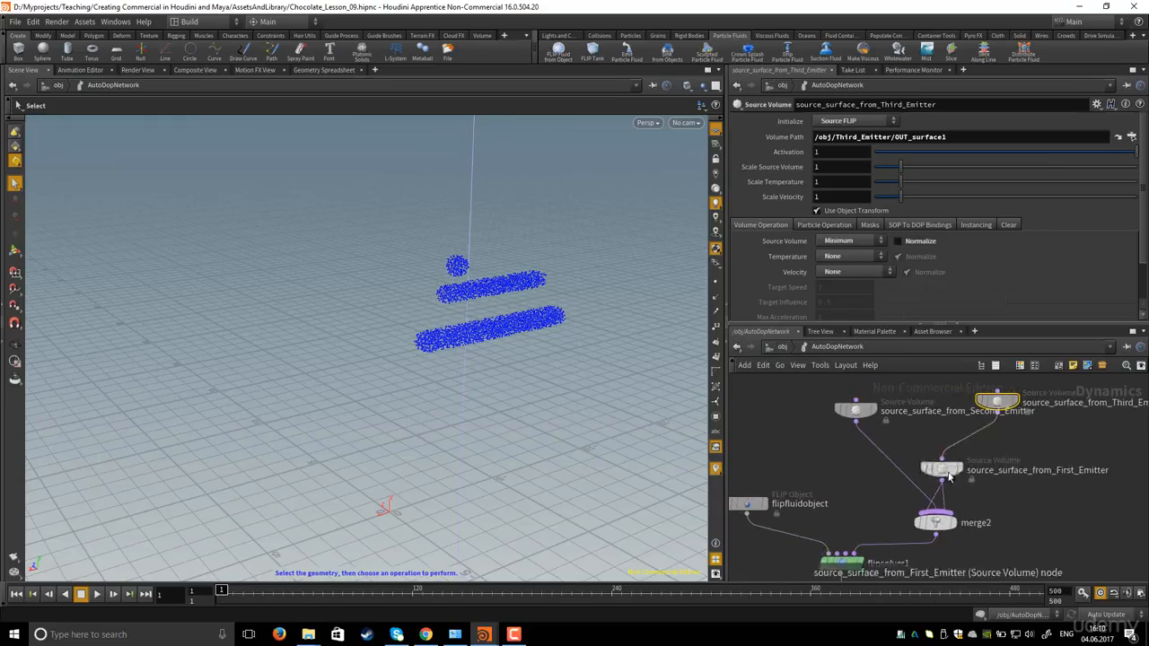
{"action": "left_click_drag", "start_coordinate": [947, 475], "coordinate": [923, 473]}
{"action": "key", "text": "ctrl+z"}
{"action": "key", "text": "ctrl+z"}
Arrange the three source volume nodes above merge2 in the order First_Emitter, Second_Emitter, Third_Emitter, leaving First_Emitter's node selected.
{"action": "scroll", "coordinate": [1055, 510], "scroll_direction": "down", "scroll_amount": 4}
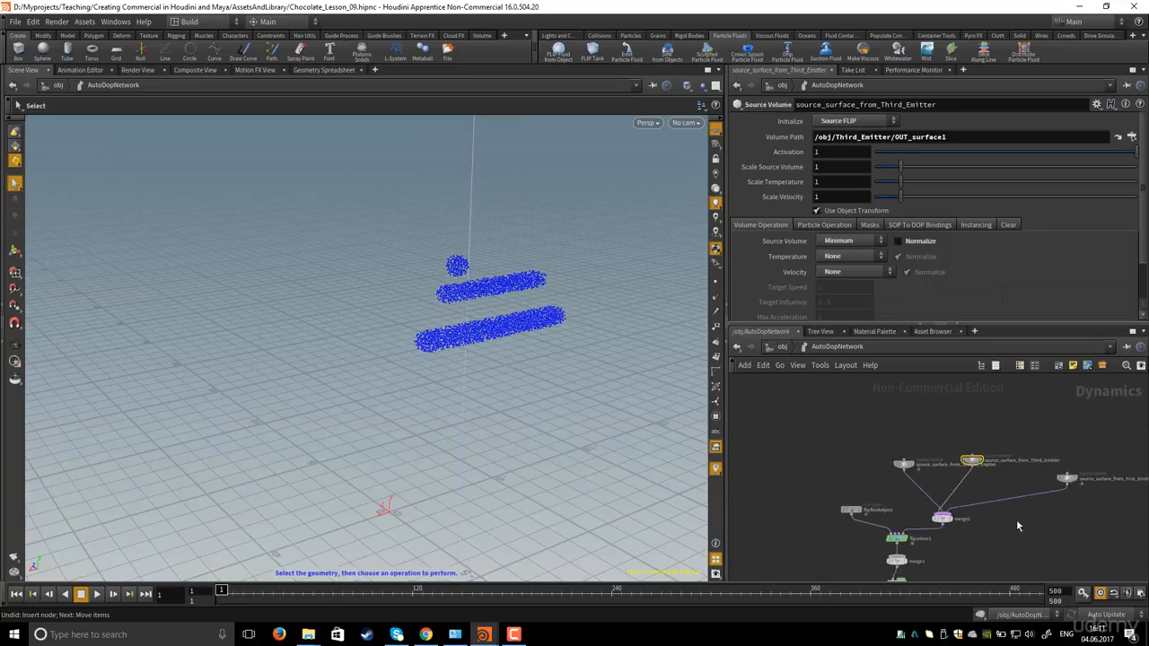
{"action": "left_click_drag", "start_coordinate": [1066, 474], "coordinate": [1105, 448]}
{"action": "scroll", "coordinate": [884, 453], "scroll_direction": "up", "scroll_amount": 3}
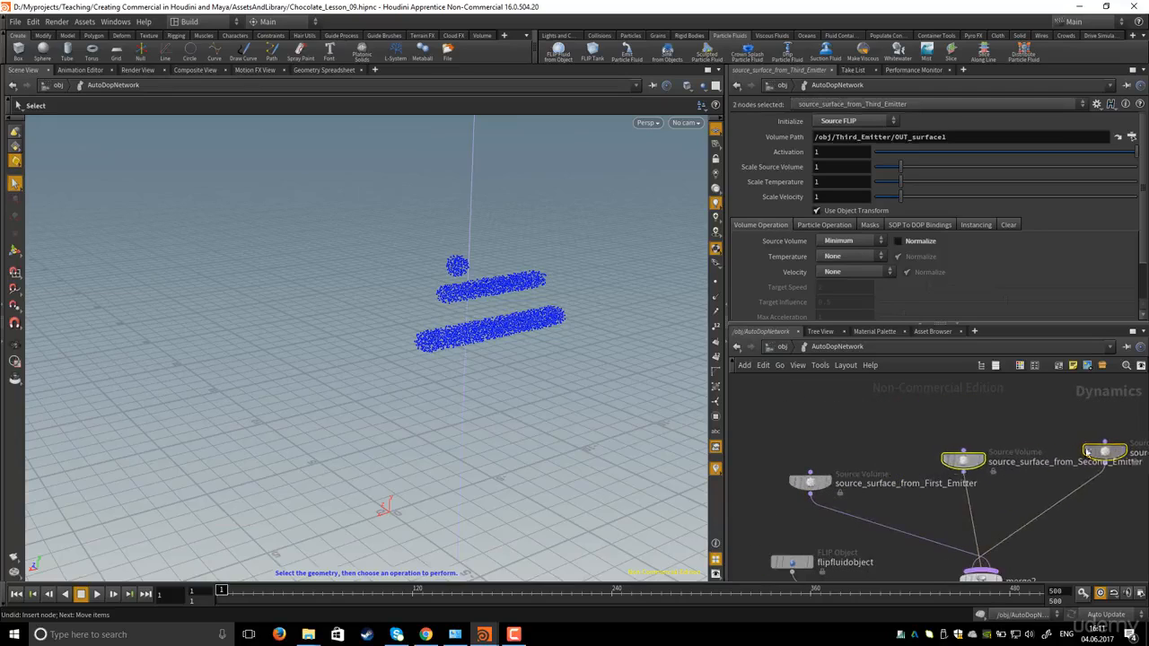
{"action": "middle_click_drag", "start_coordinate": [892, 428], "coordinate": [905, 406]}
{"action": "left_click_drag", "start_coordinate": [782, 425], "coordinate": [839, 483]}
{"action": "left_click_drag", "start_coordinate": [793, 424], "coordinate": [860, 483]}
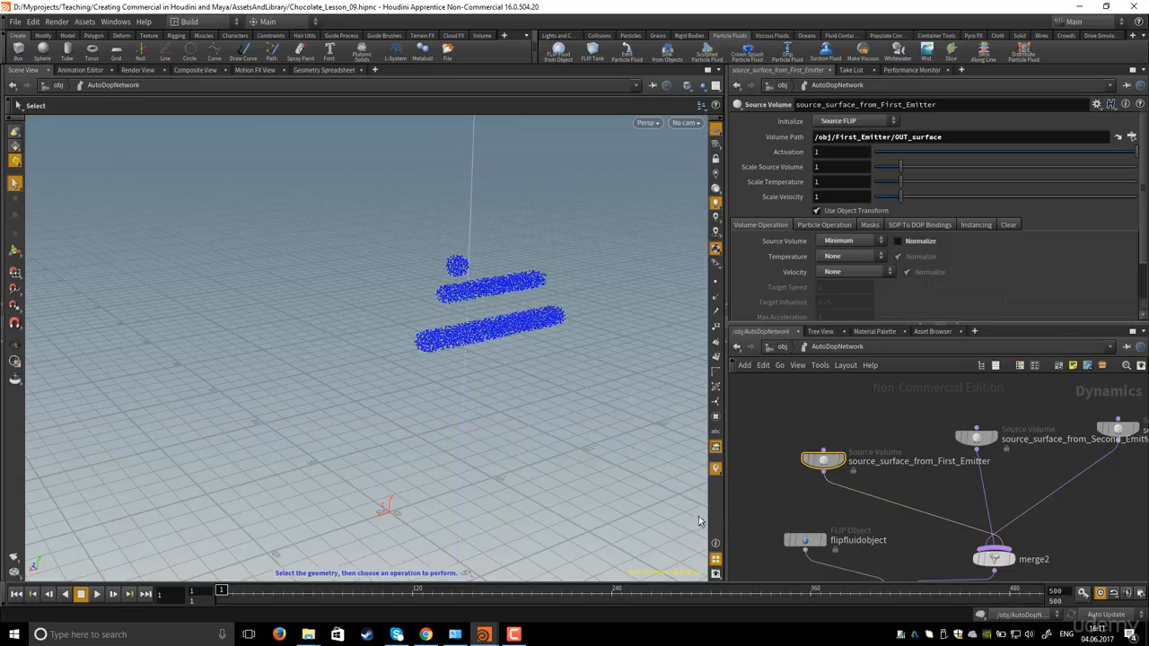
Disable the dynamics simulation and scrub forward along the timeline.
{"action": "middle_click_drag", "start_coordinate": [859, 500], "coordinate": [876, 514]}
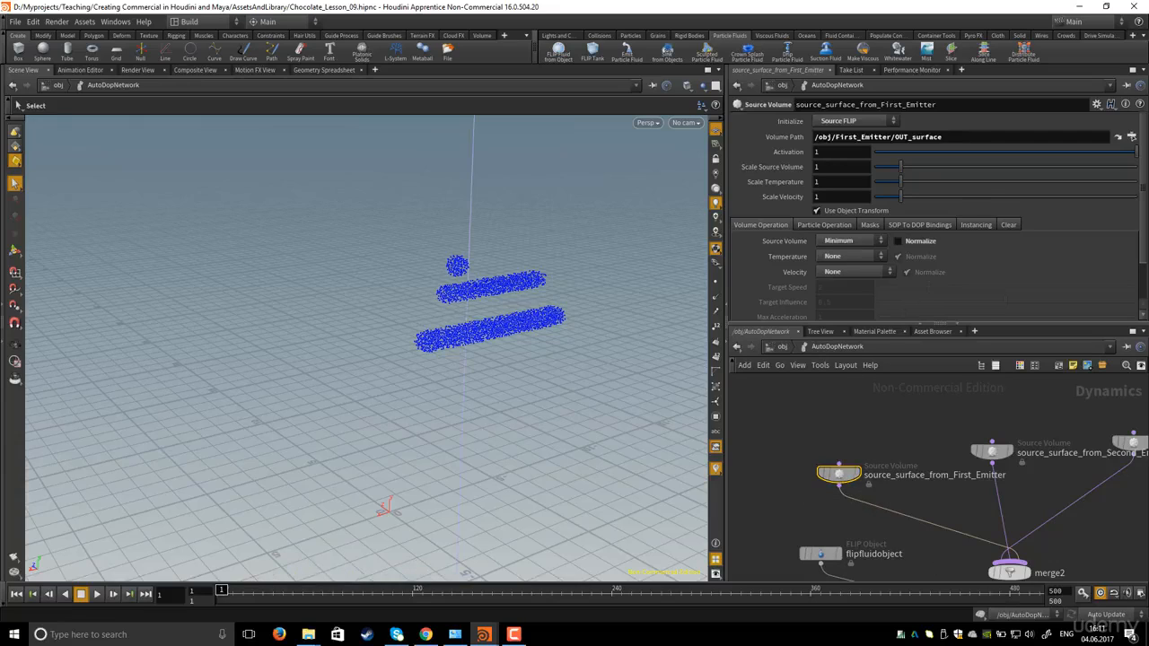
{"action": "left_click", "coordinate": [981, 616]}
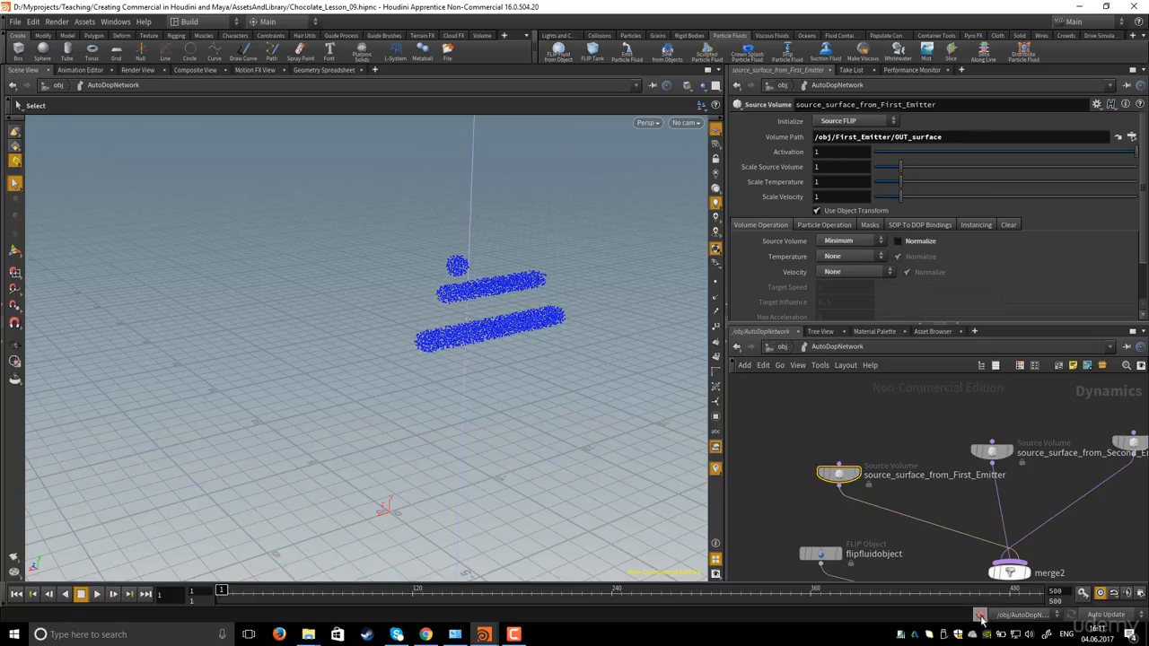
{"action": "left_click_drag", "start_coordinate": [248, 593], "coordinate": [460, 606]}
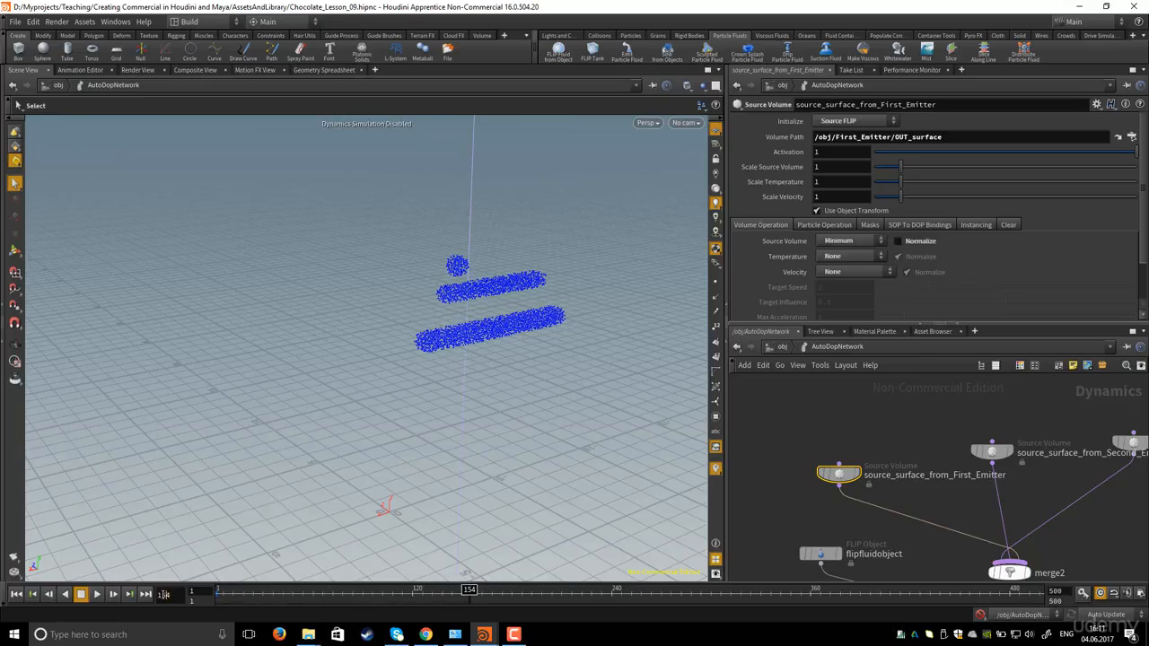
Keyframe Activation at 1 on frame 199 for the source_surface_from_First_Emitter node.
{"action": "double_click", "coordinate": [164, 594]}
{"action": "type", "text": "199"}
{"action": "key", "text": "Return"}
{"action": "middle_click_drag", "start_coordinate": [881, 433], "coordinate": [887, 446]}
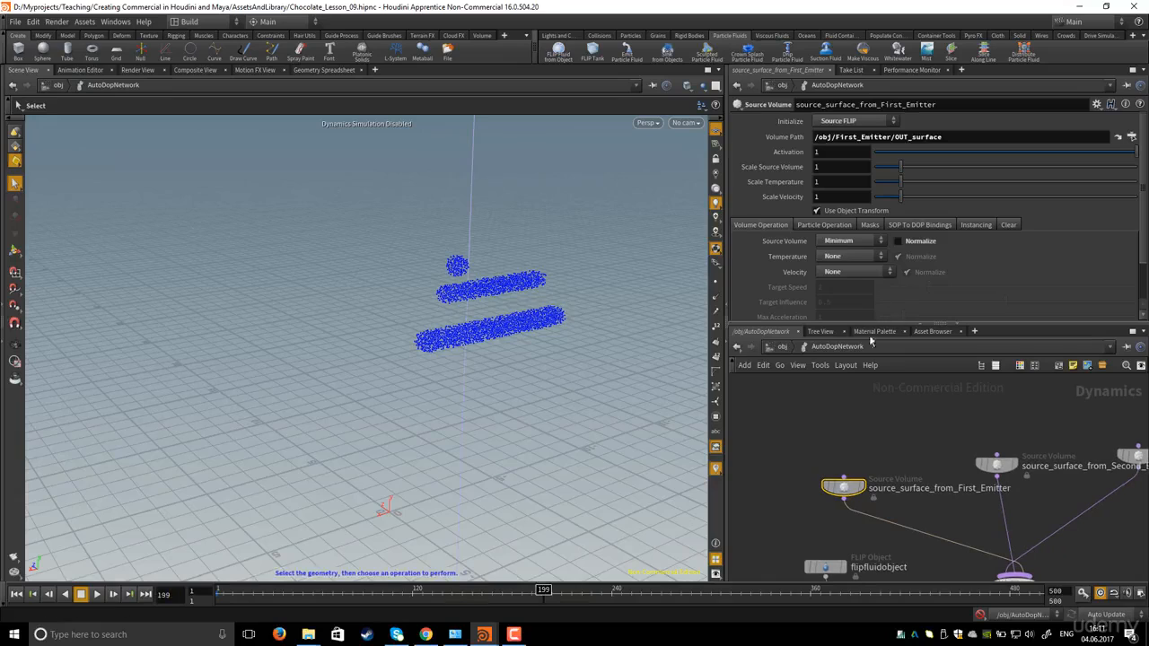
{"action": "left_click", "coordinate": [830, 152], "text": "alt"}
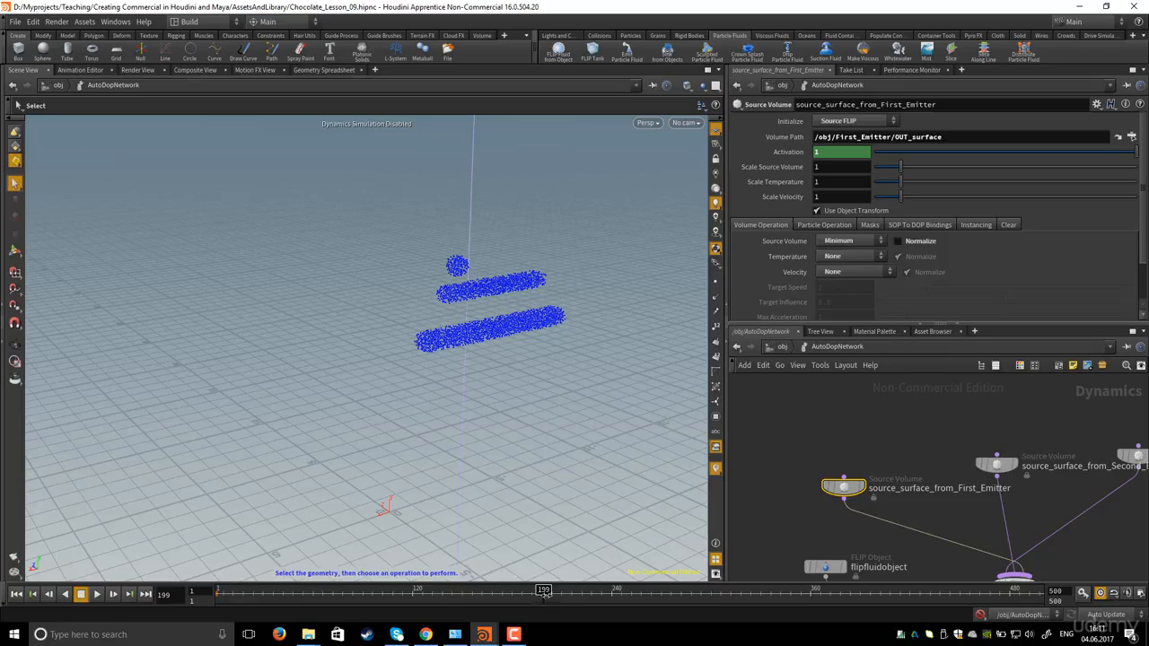
Keyframe Activation at 0 on frame 200 for the source_surface_from_First_Emitter node.
{"action": "left_click_drag", "start_coordinate": [160, 595], "coordinate": [171, 599]}
{"action": "type", "text": "200"}
{"action": "key", "text": "Return"}
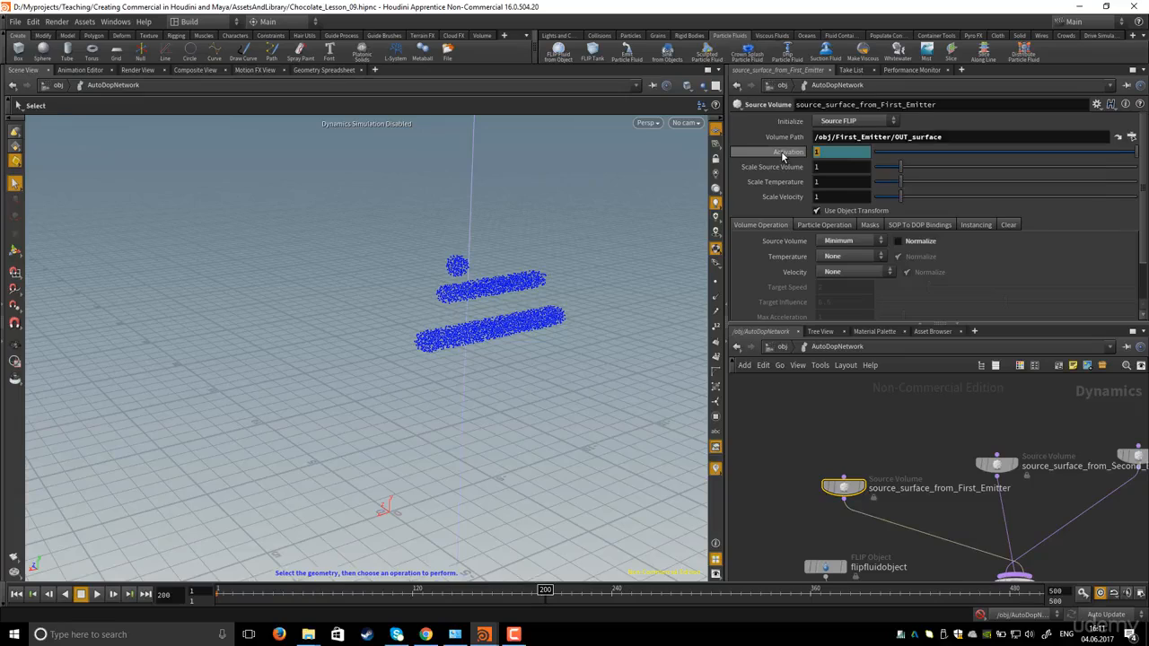
{"action": "type", "text": "0"}
{"action": "key", "text": "Return"}
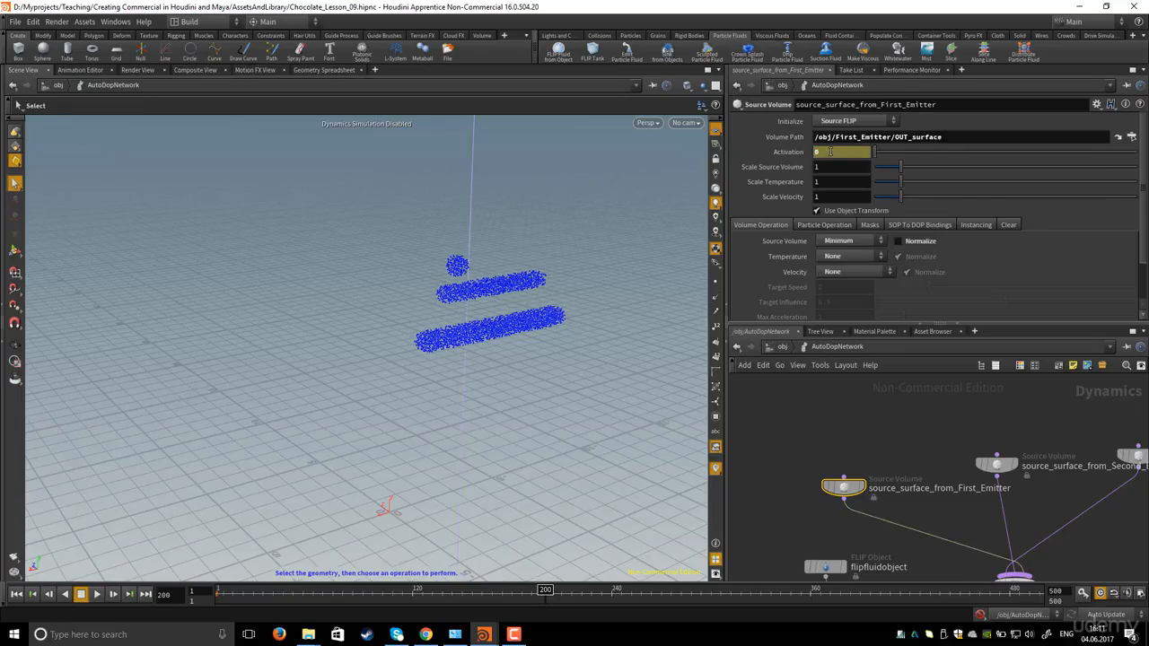
{"action": "left_click", "coordinate": [834, 152], "text": "alt"}
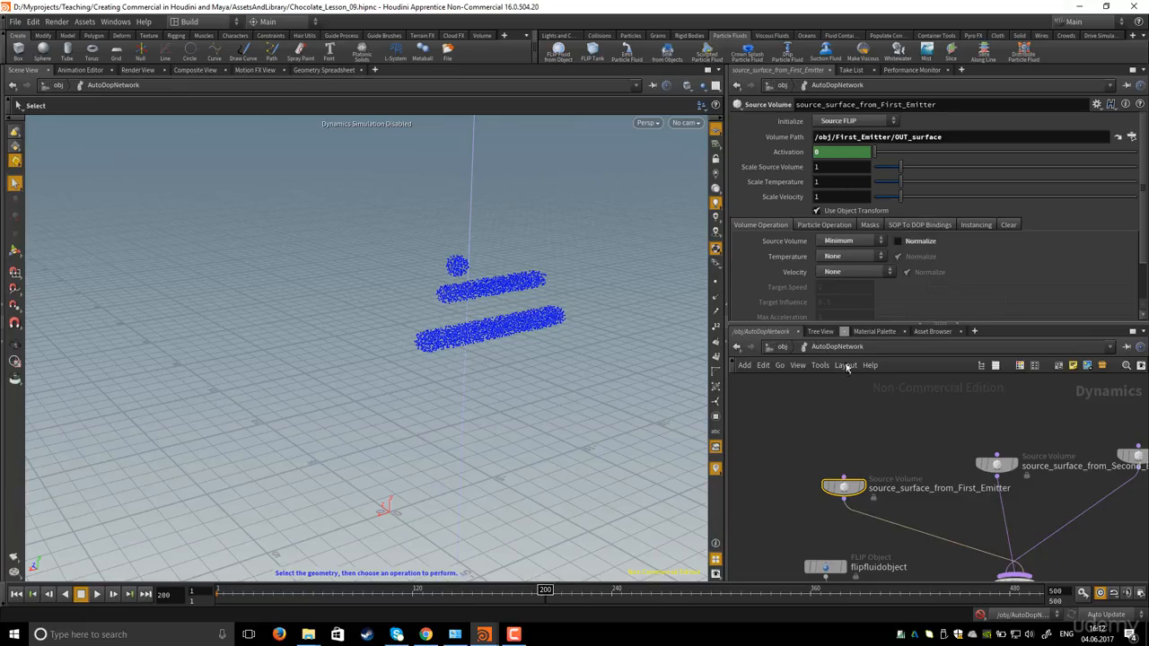
Inspect First_Emitter's activation curve and its keys at frames 199 and 200 in the Animation Editor, and close the editor.
{"action": "middle_click_drag", "start_coordinate": [855, 430], "coordinate": [854, 420]}
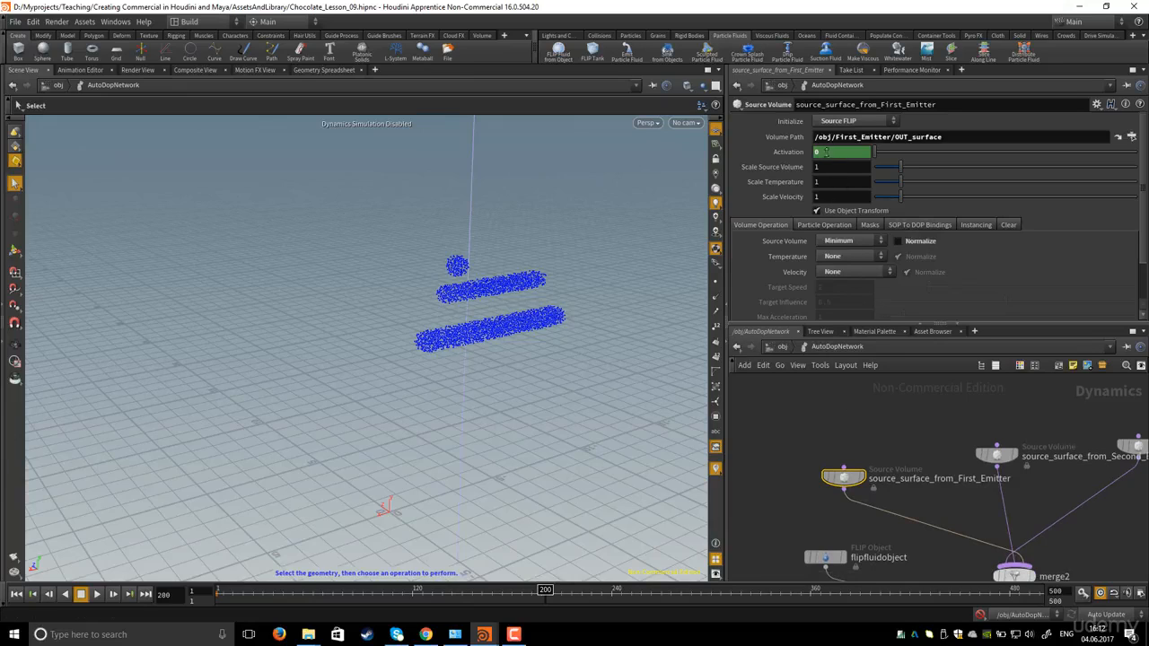
{"action": "left_click", "coordinate": [824, 152], "text": "shift"}
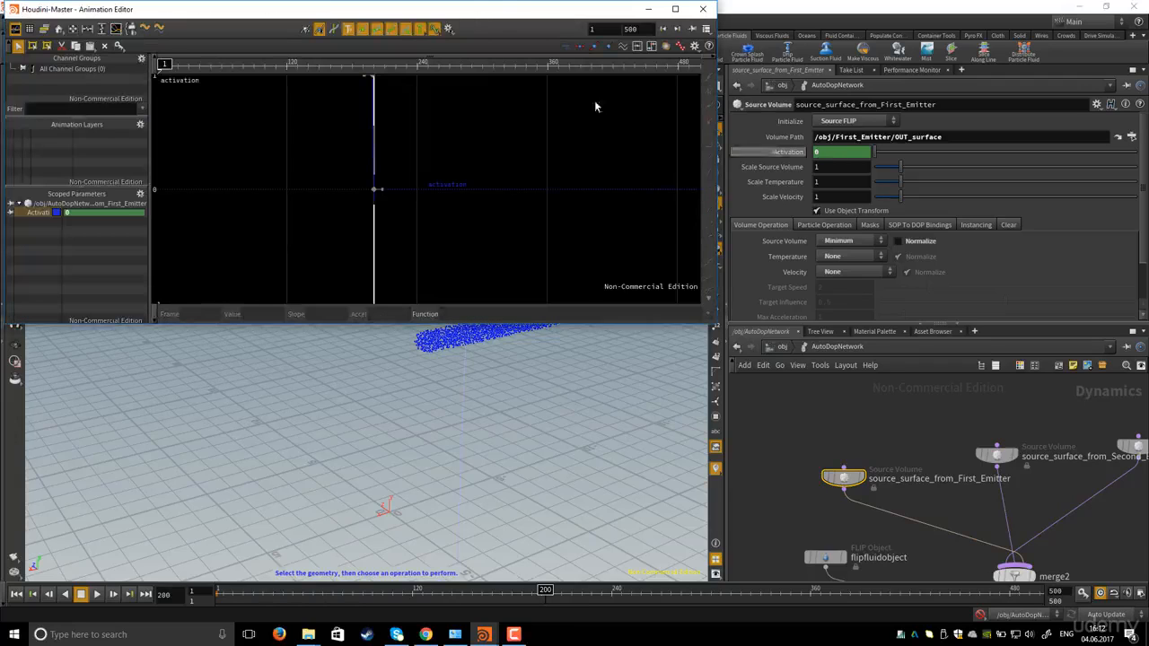
{"action": "left_click_drag", "start_coordinate": [503, 17], "coordinate": [582, 88]}
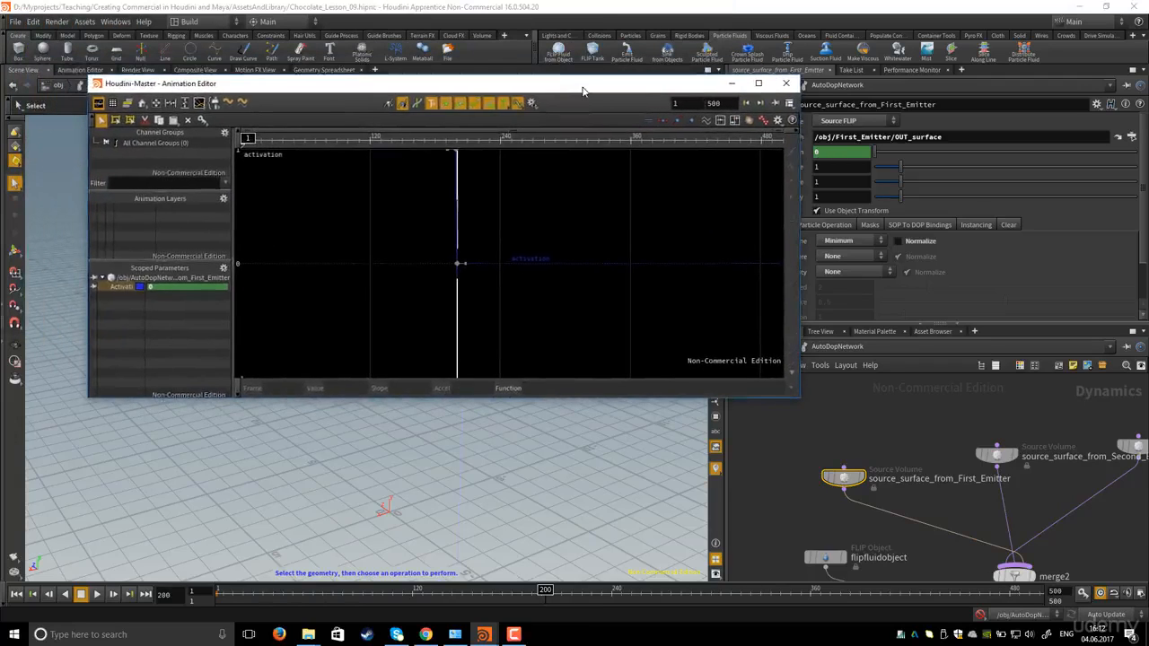
{"action": "right_click_drag", "start_coordinate": [584, 200], "coordinate": [608, 200], "text": "alt"}
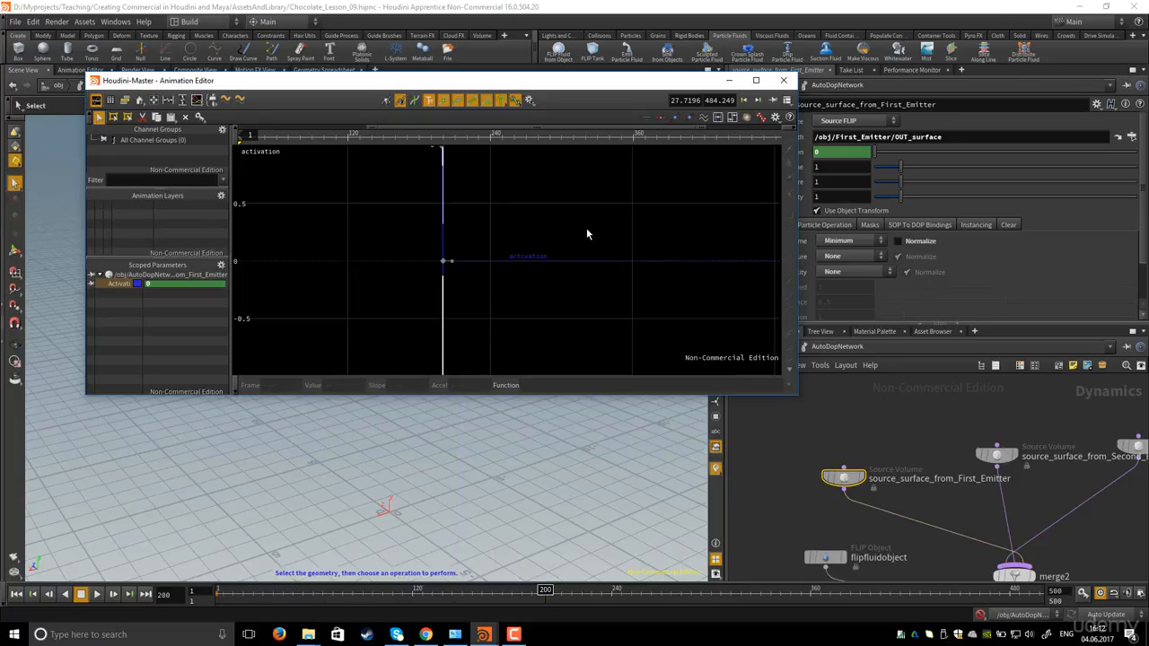
{"action": "key", "text": "h"}
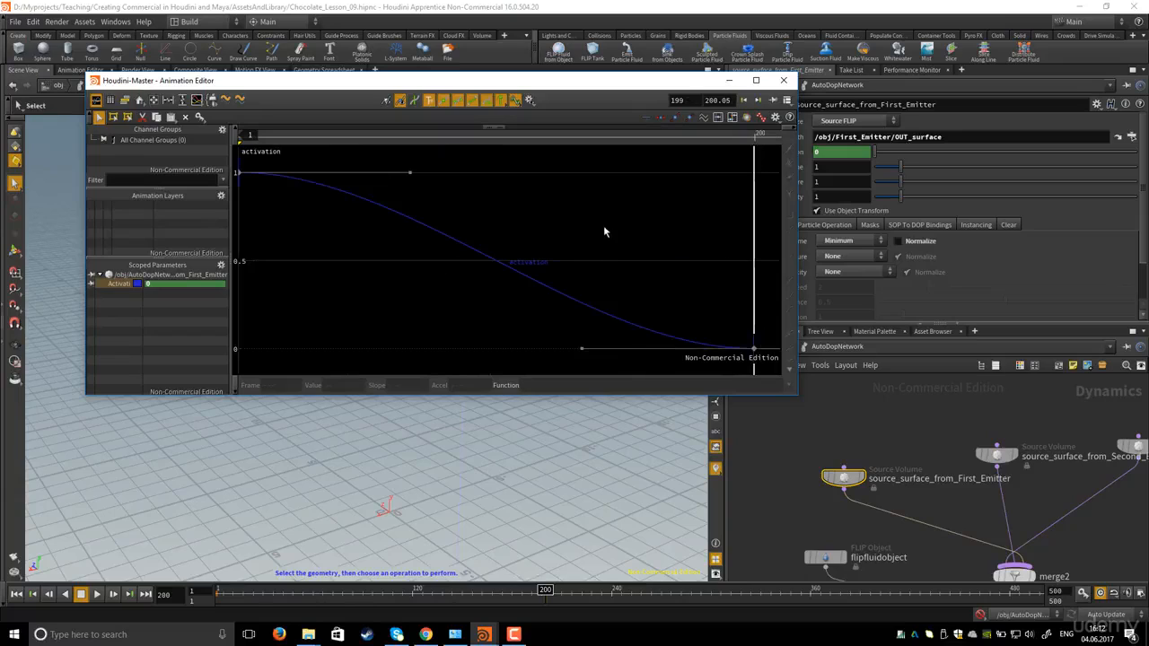
{"action": "right_click_drag", "start_coordinate": [604, 226], "coordinate": [459, 290]}
{"action": "left_click_drag", "start_coordinate": [366, 166], "coordinate": [418, 233]}
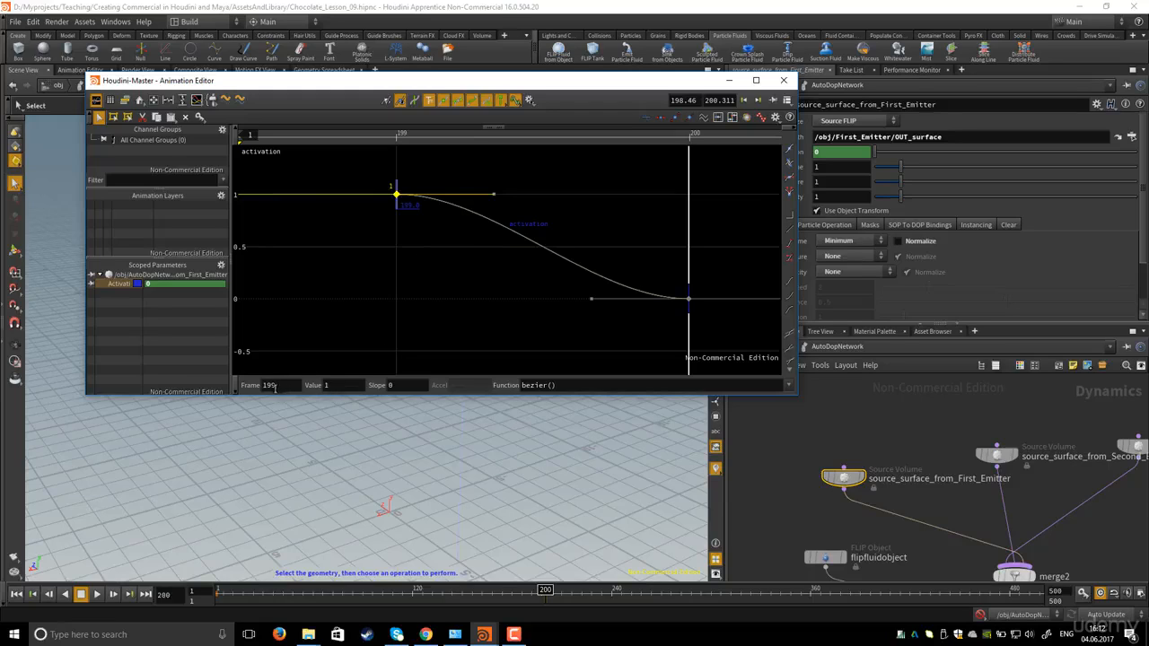
{"action": "left_click_drag", "start_coordinate": [616, 192], "coordinate": [697, 308]}
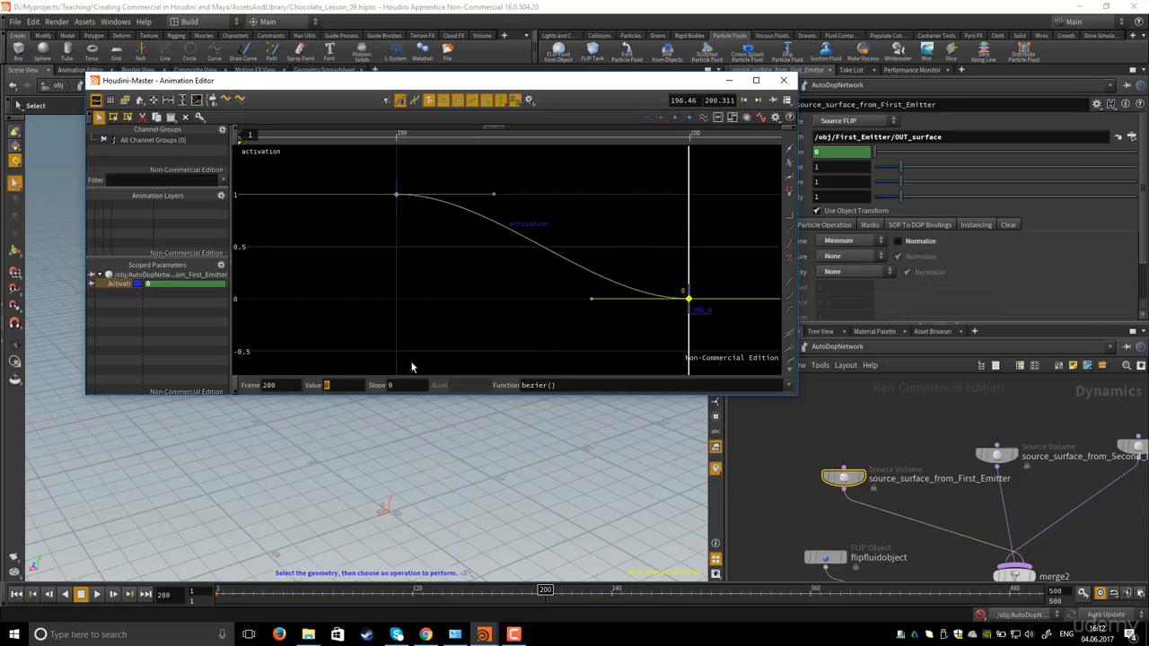
{"action": "left_click_drag", "start_coordinate": [619, 195], "coordinate": [706, 342]}
{"action": "left_click_drag", "start_coordinate": [654, 265], "coordinate": [708, 330]}
{"action": "left_click", "coordinate": [784, 80]}
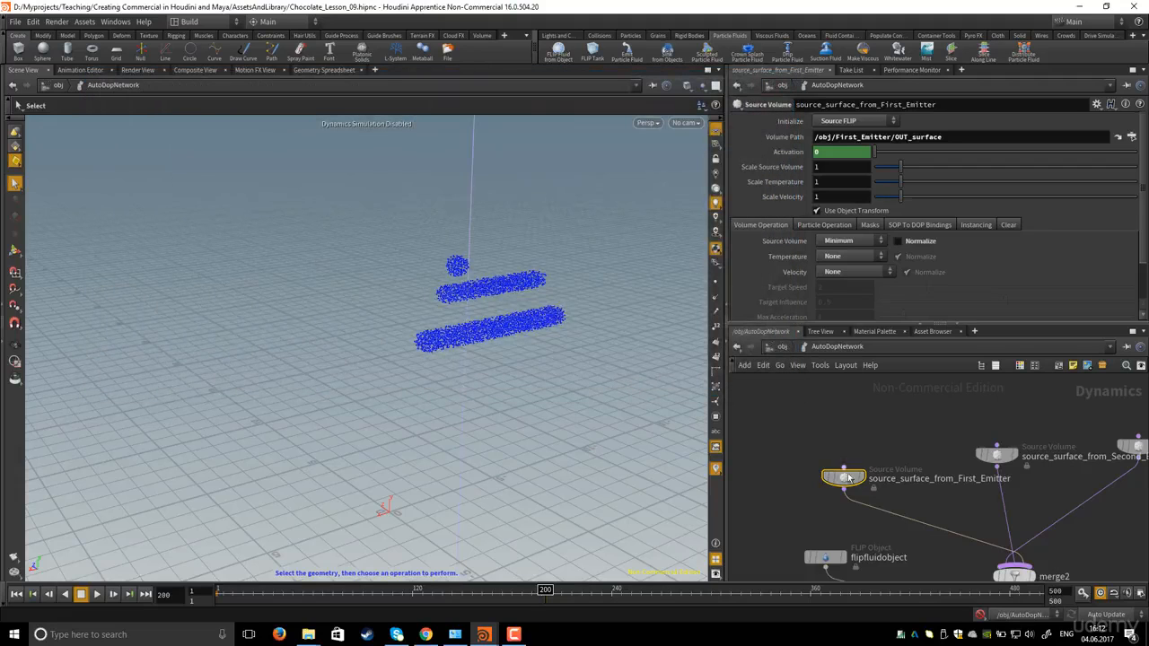
Spread out the First_Emitter and Second_Emitter source nodes, leaving source_surface_from_Second_Emitter selected.
{"action": "left_click_drag", "start_coordinate": [843, 482], "coordinate": [757, 451]}
{"action": "middle_click_drag", "start_coordinate": [868, 430], "coordinate": [752, 450]}
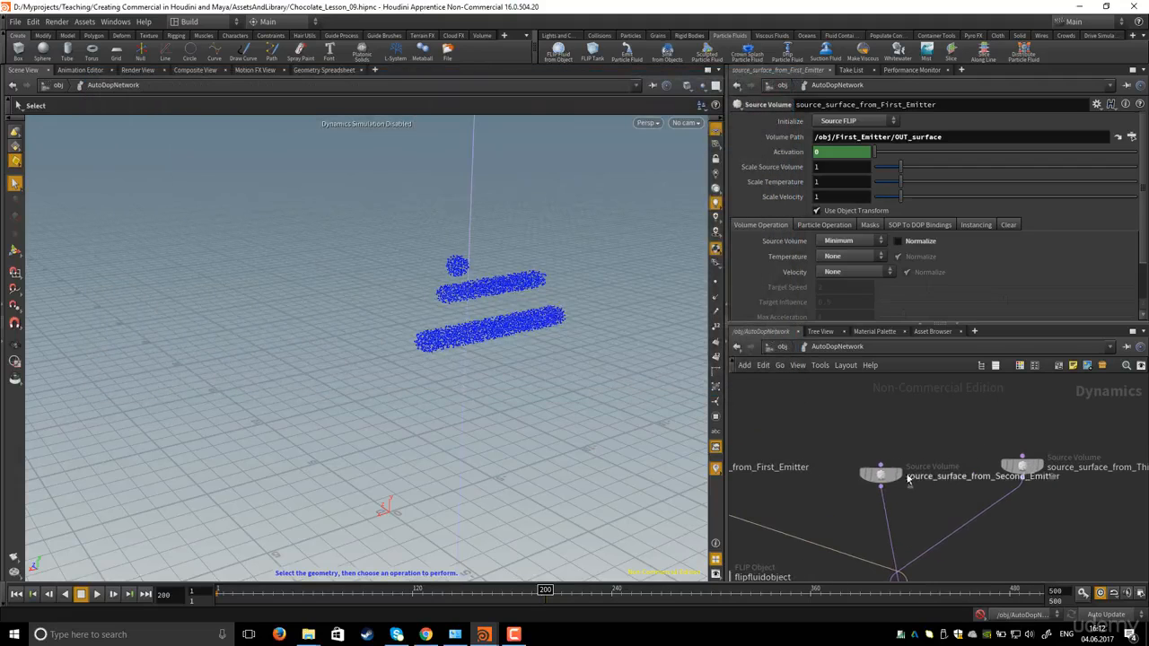
{"action": "mouse_move", "coordinate": [887, 474]}
{"action": "left_mouse_down"}
{"action": "mouse_move", "coordinate": [871, 438]}
{"action": "mouse_move", "coordinate": [844, 439]}
{"action": "mouse_move", "coordinate": [878, 467]}
{"action": "left_mouse_up"}
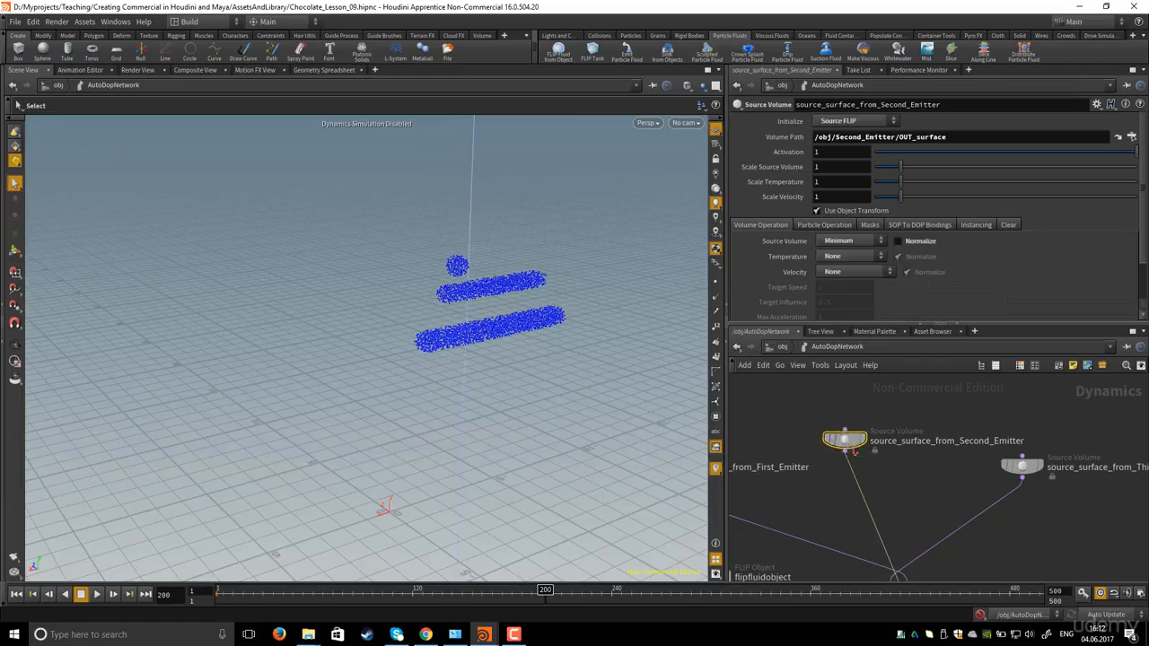
{"action": "left_click_drag", "start_coordinate": [848, 446], "coordinate": [859, 458]}
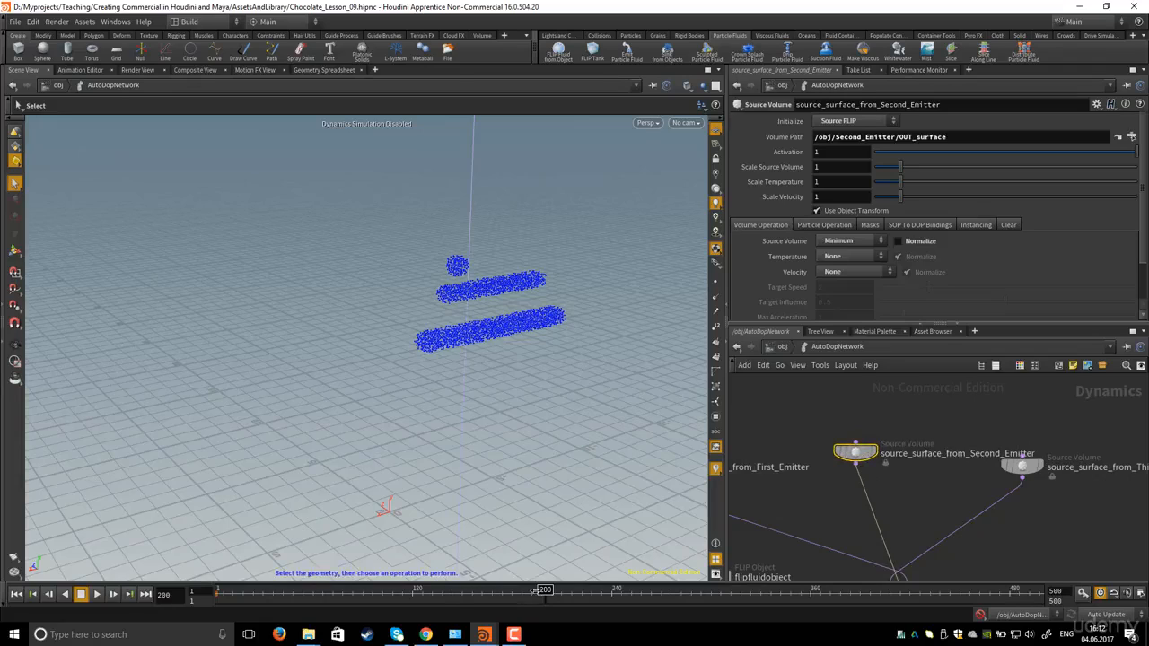
Keyframe Activation at 0 on frame 199 for the source_surface_from_Second_Emitter node.
{"action": "double_click", "coordinate": [165, 595]}
{"action": "type", "text": "199"}
{"action": "key", "text": "Return"}
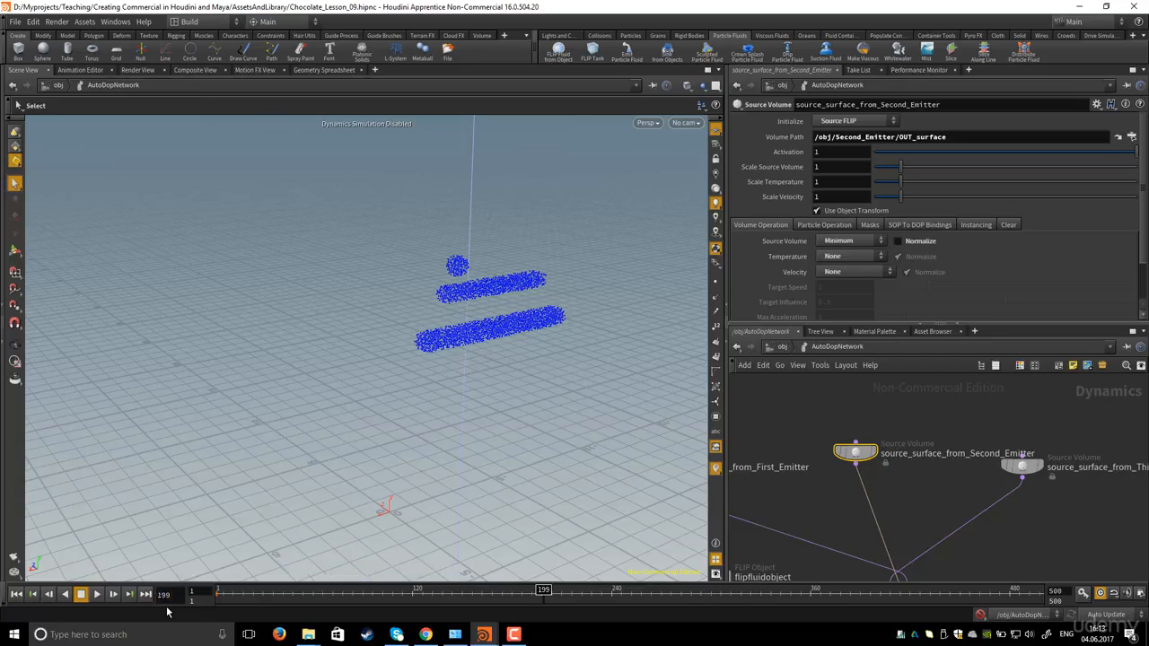
{"action": "middle_click_drag", "start_coordinate": [869, 429], "coordinate": [875, 437]}
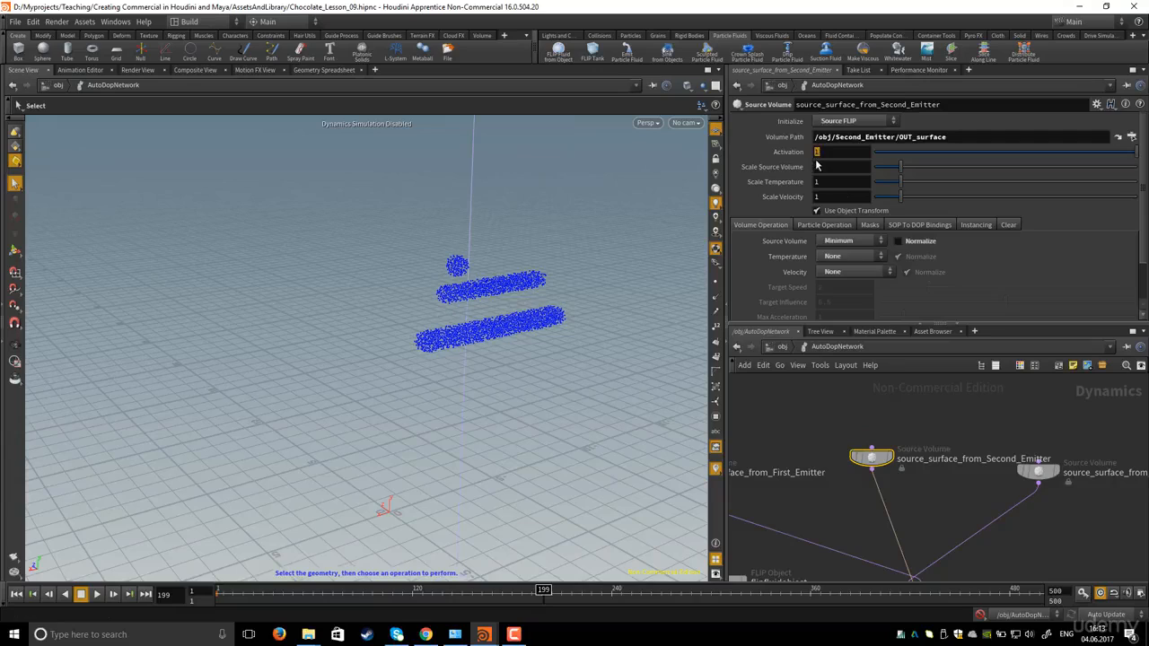
{"action": "type", "text": "0"}
{"action": "key", "text": "Return"}
{"action": "left_click", "coordinate": [840, 152], "text": "alt"}
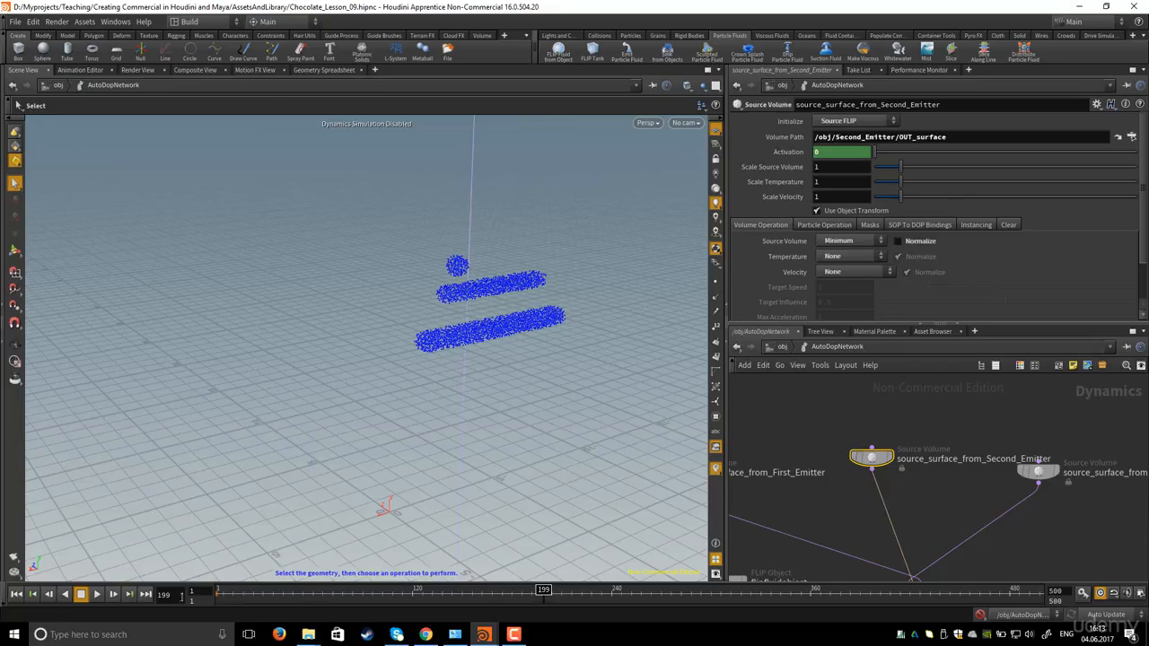
Keyframe Activation at 1 on frame 200 for the source_surface_from_Second_Emitter node.
{"action": "left_click_drag", "start_coordinate": [181, 596], "coordinate": [157, 599]}
{"action": "type", "text": "200"}
{"action": "key", "text": "Return"}
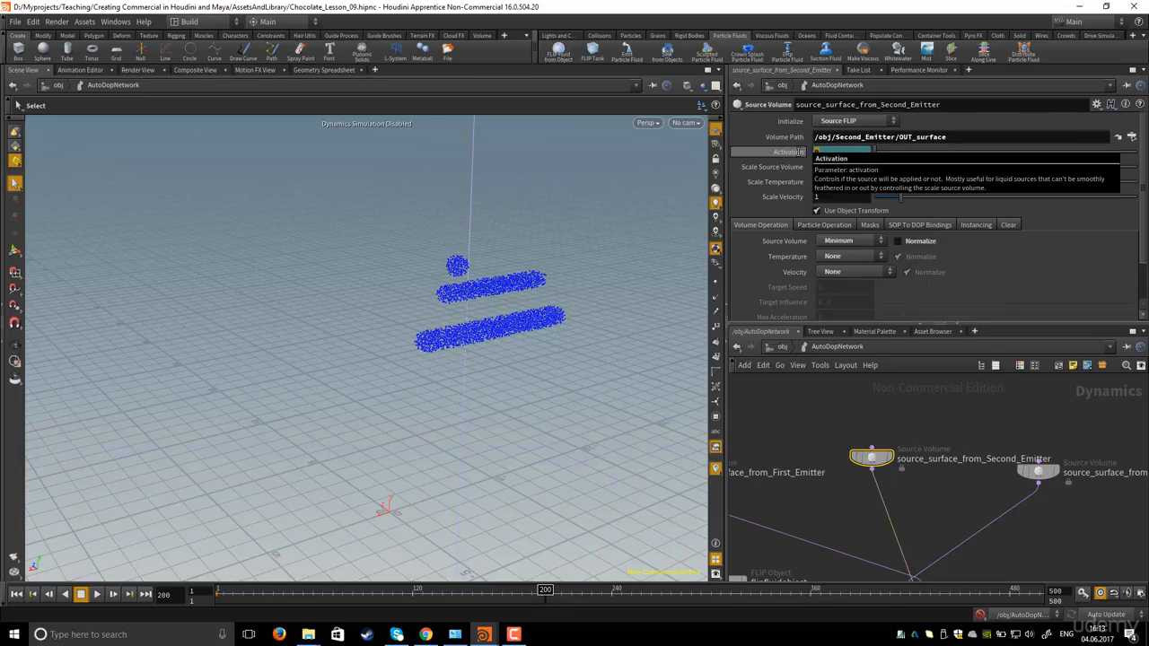
{"action": "type", "text": "1"}
{"action": "key", "text": "Return"}
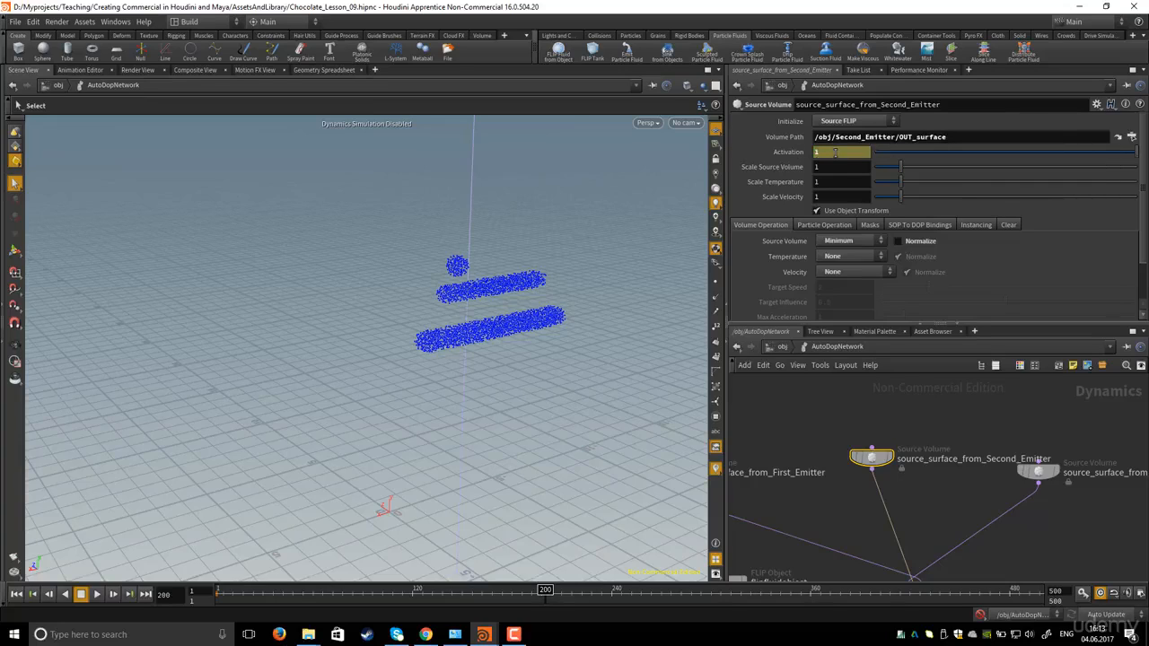
{"action": "left_click", "coordinate": [835, 153], "text": "alt"}
{"action": "middle_click_drag", "start_coordinate": [806, 438], "coordinate": [828, 441]}
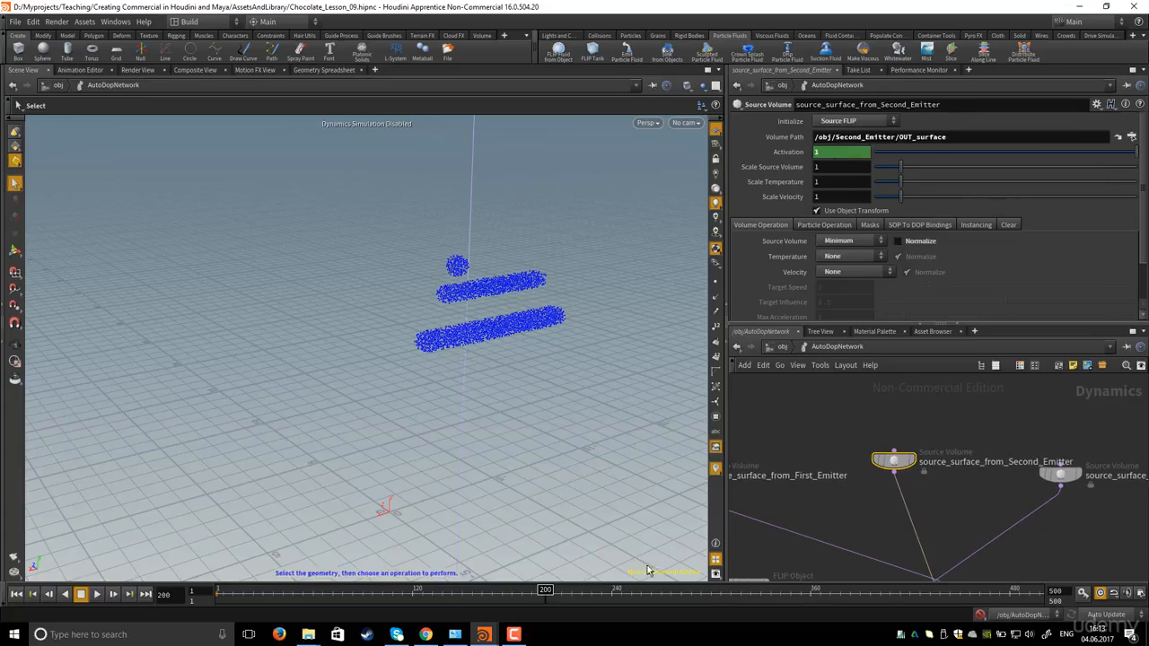
{"action": "middle_click_drag", "start_coordinate": [867, 422], "coordinate": [870, 421]}
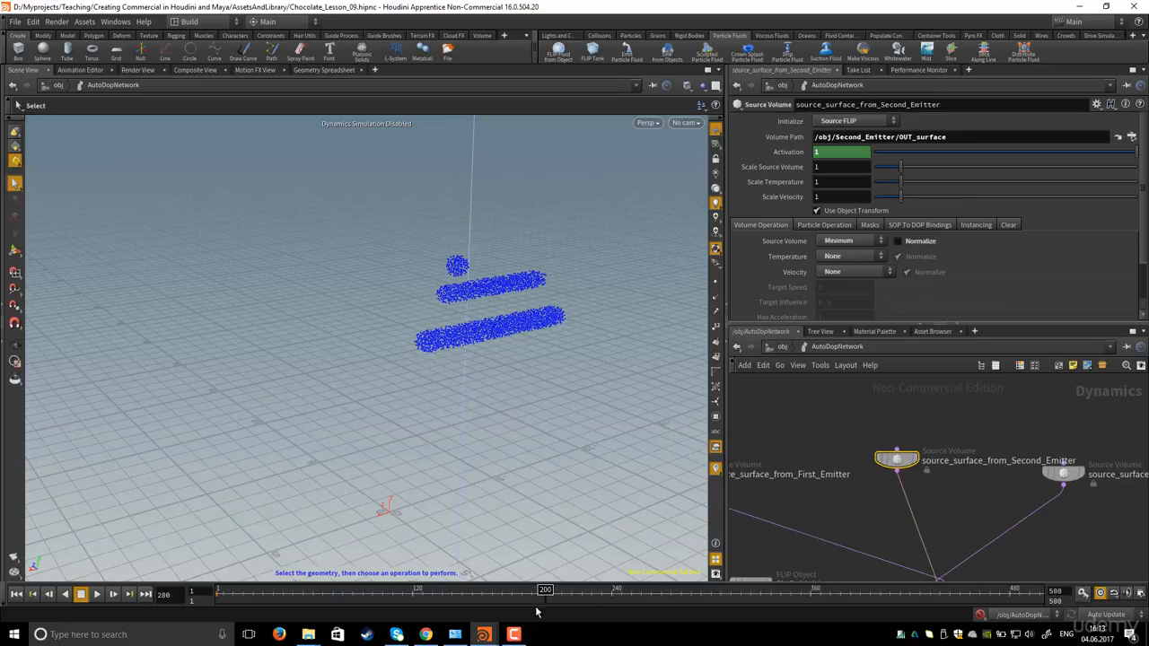
Move the source_surface_from_Third_Emitter node farther from the Second_Emitter source node and select the Second_Emitter source node.
{"action": "middle_click_drag", "start_coordinate": [972, 418], "coordinate": [844, 418]}
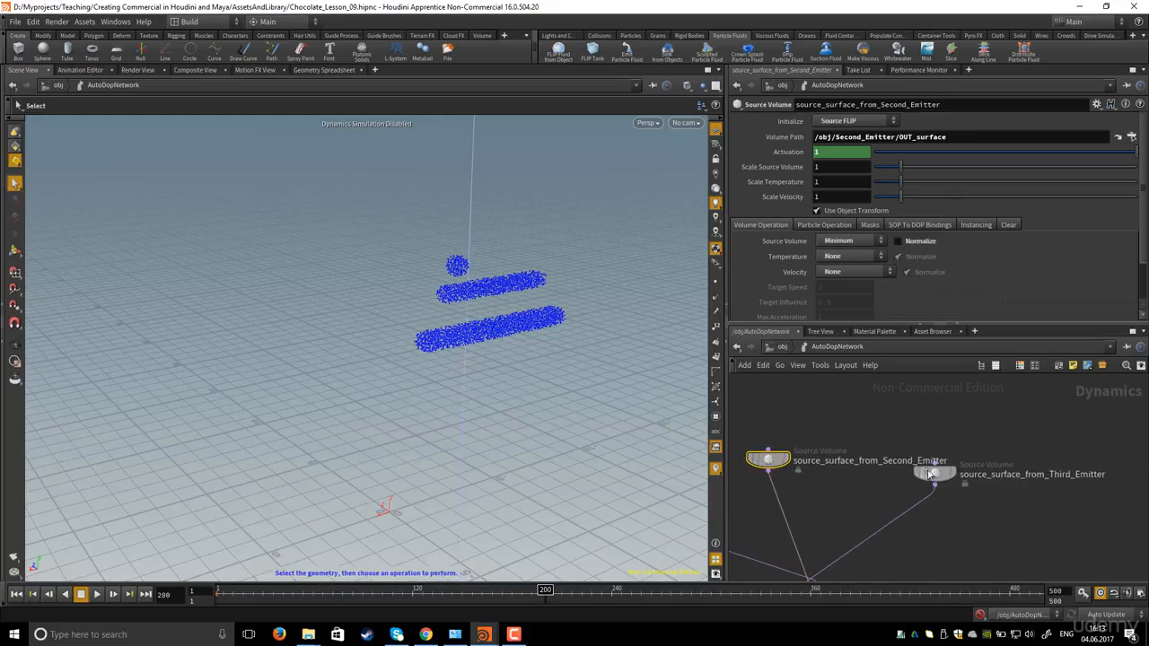
{"action": "left_click_drag", "start_coordinate": [934, 473], "coordinate": [989, 458]}
{"action": "middle_click_drag", "start_coordinate": [885, 424], "coordinate": [940, 432]}
{"action": "left_click_drag", "start_coordinate": [878, 425], "coordinate": [793, 477]}
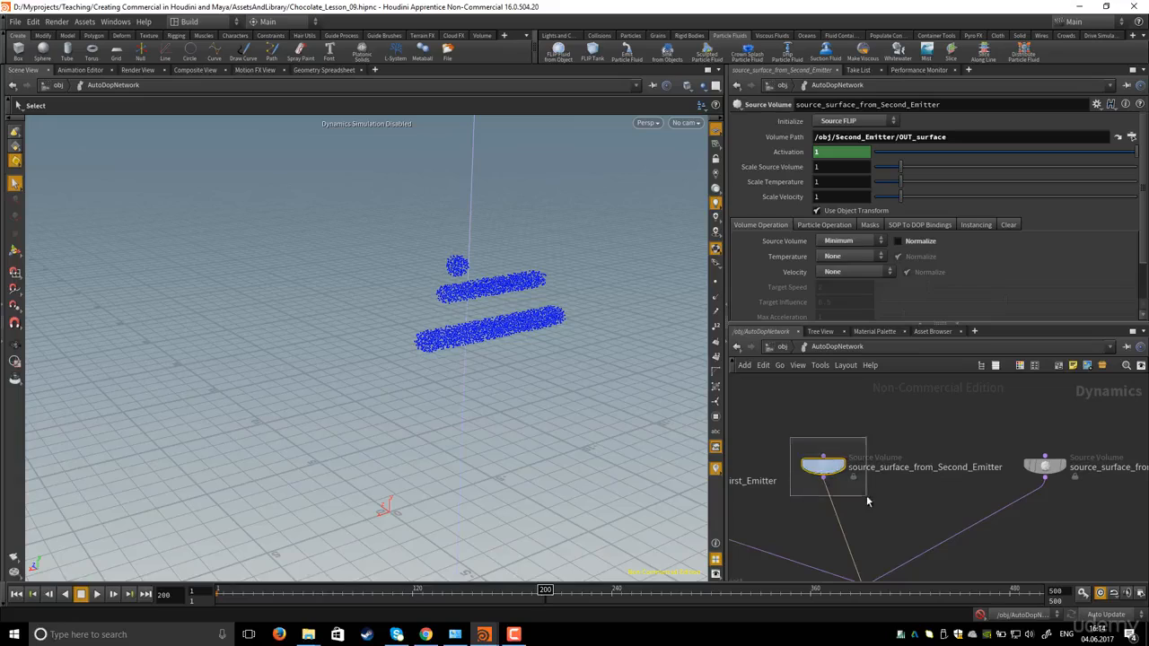
Keyframe Activation at 0 on frame 331 for the source_surface_from_Second_Emitter node.
{"action": "left_click", "coordinate": [175, 593]}
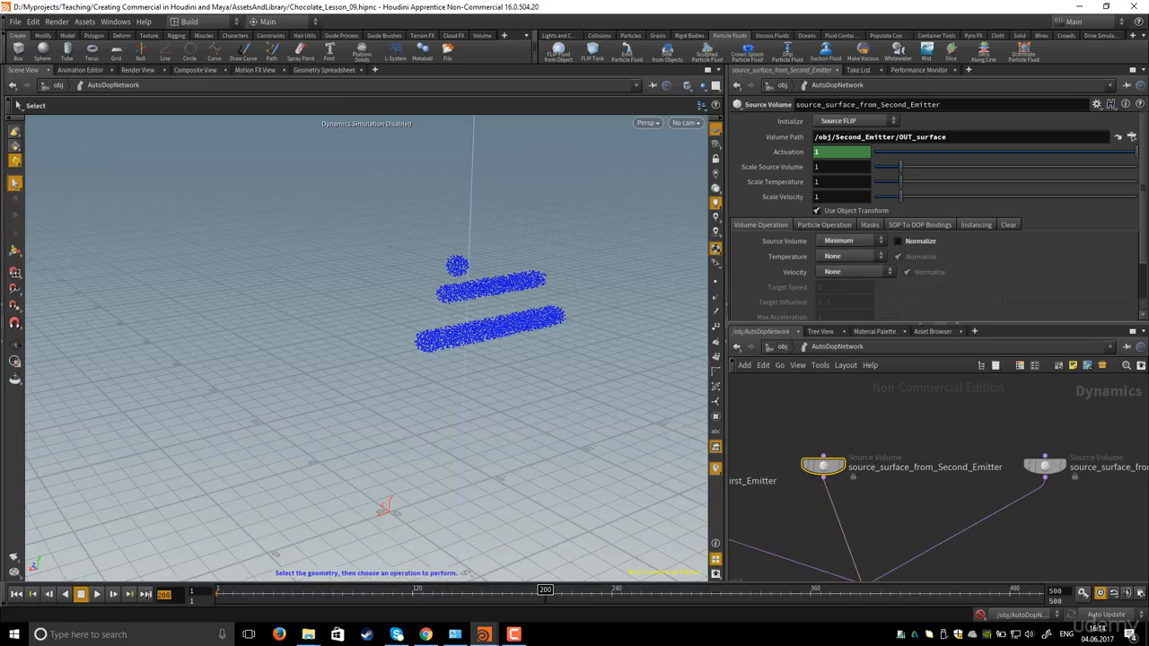
{"action": "type", "text": "230"}
{"action": "key", "text": "Return"}
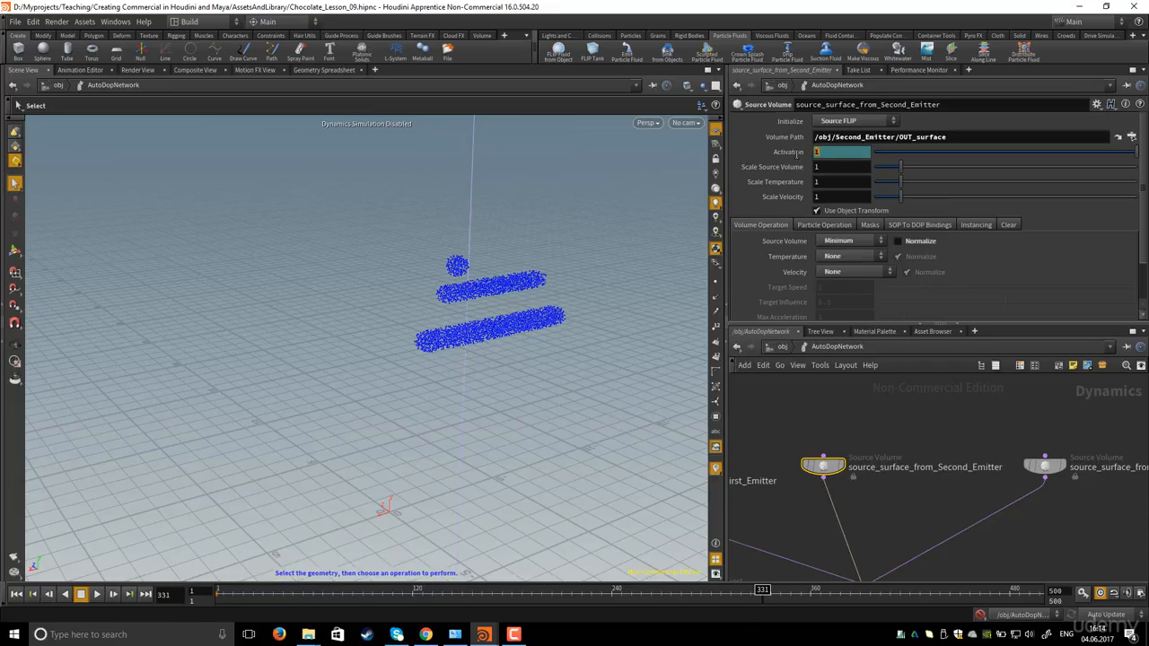
{"action": "key", "text": "Return"}
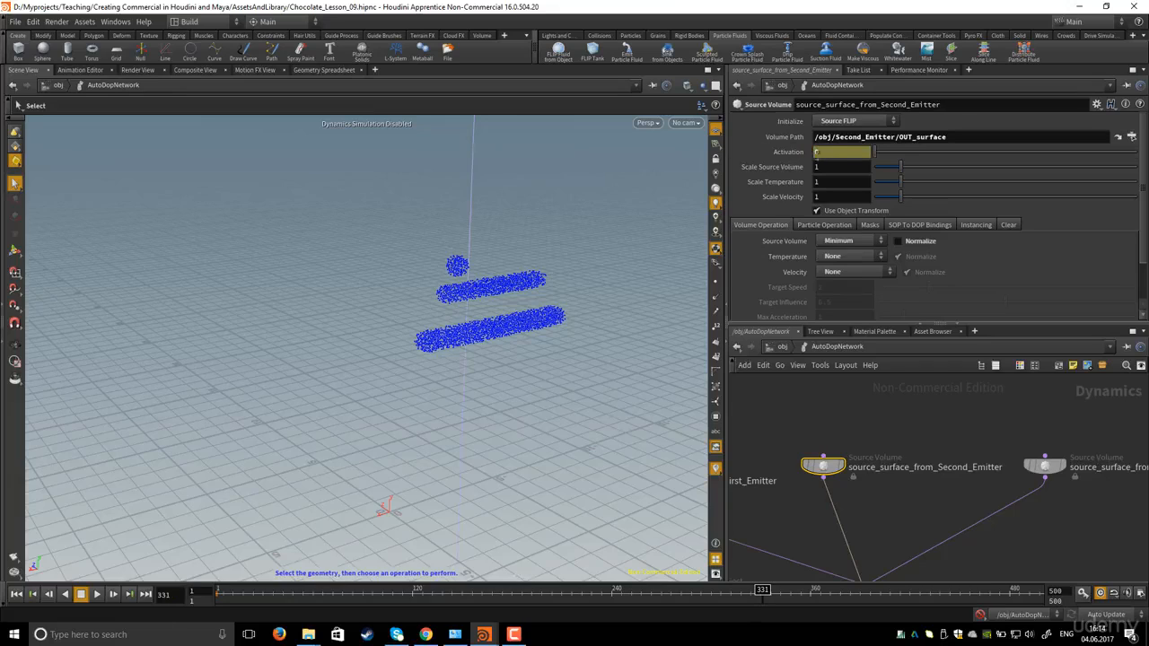
{"action": "left_click", "coordinate": [833, 154], "text": "alt"}
Select the source_surface_from_Third_Emitter node and set its Activation to 0.
{"action": "middle_click_drag", "start_coordinate": [865, 436], "coordinate": [883, 437]}
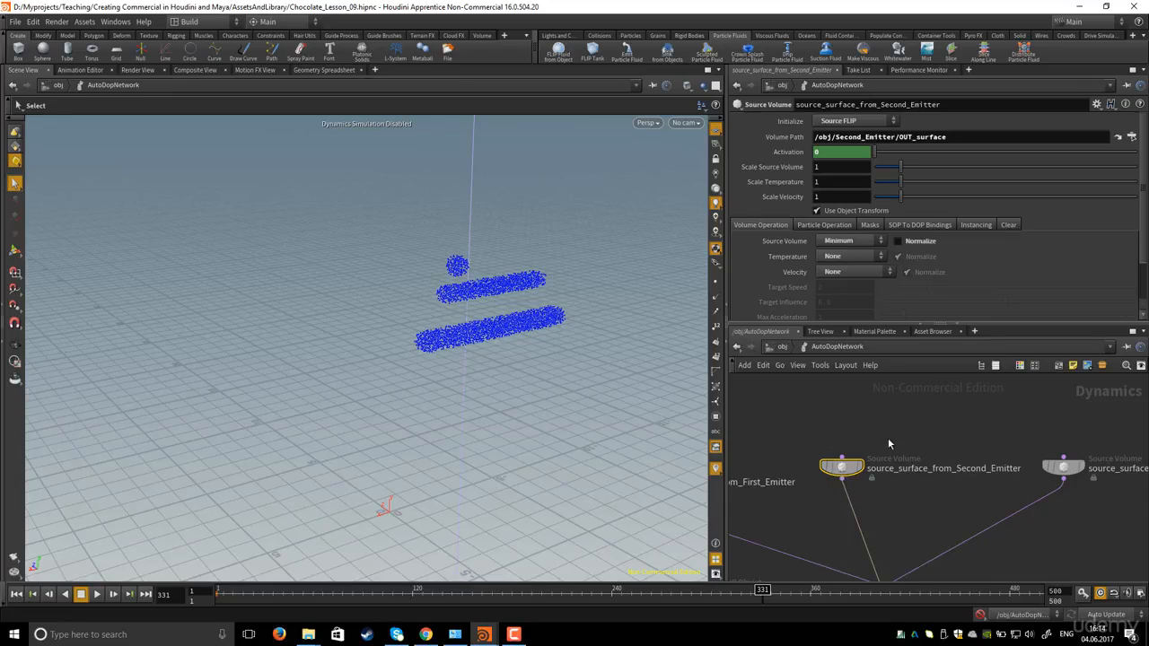
{"action": "middle_click_drag", "start_coordinate": [898, 440], "coordinate": [855, 444]}
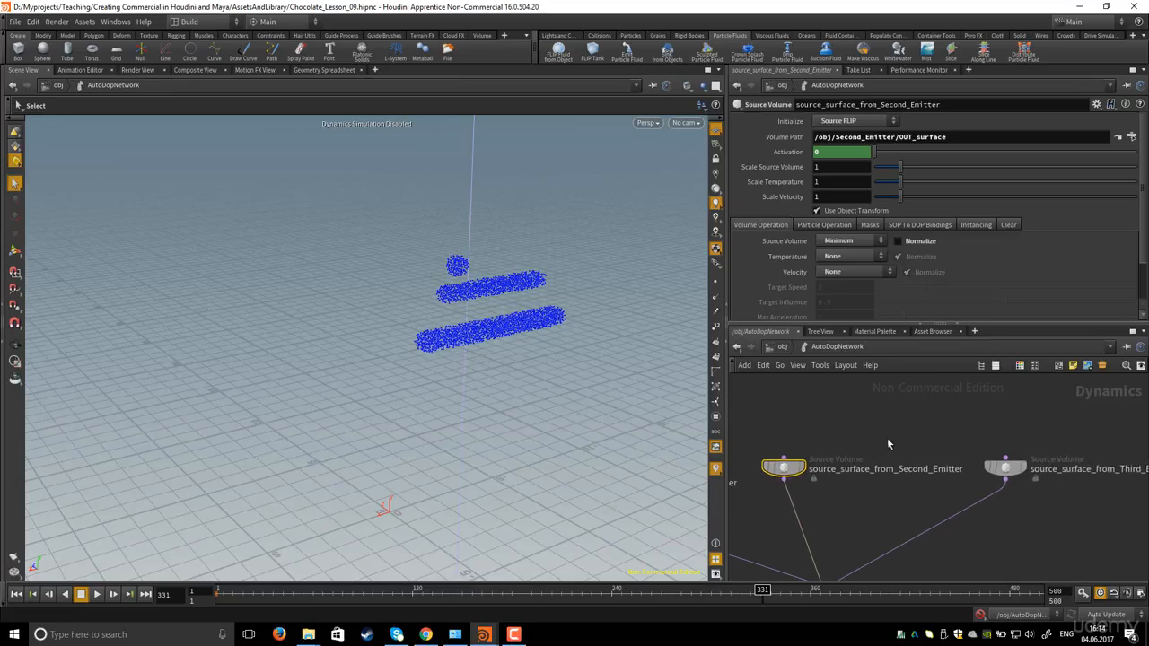
{"action": "middle_click_drag", "start_coordinate": [954, 448], "coordinate": [911, 443]}
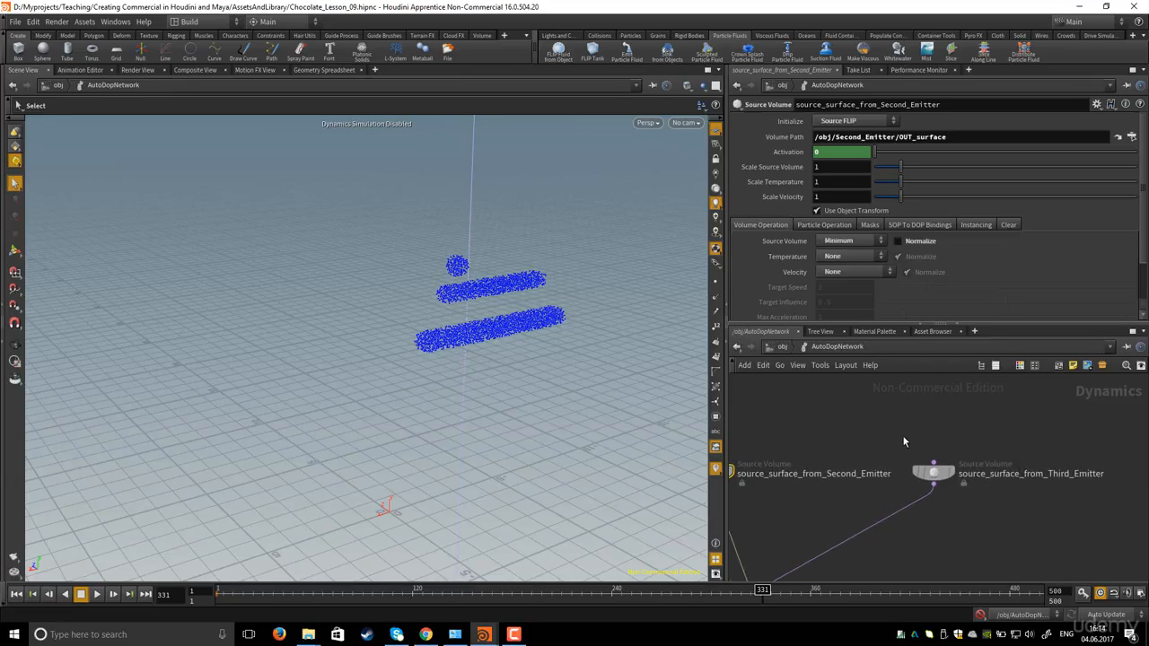
{"action": "left_click_drag", "start_coordinate": [957, 491], "coordinate": [985, 520]}
{"action": "middle_click_drag", "start_coordinate": [907, 443], "coordinate": [891, 454]}
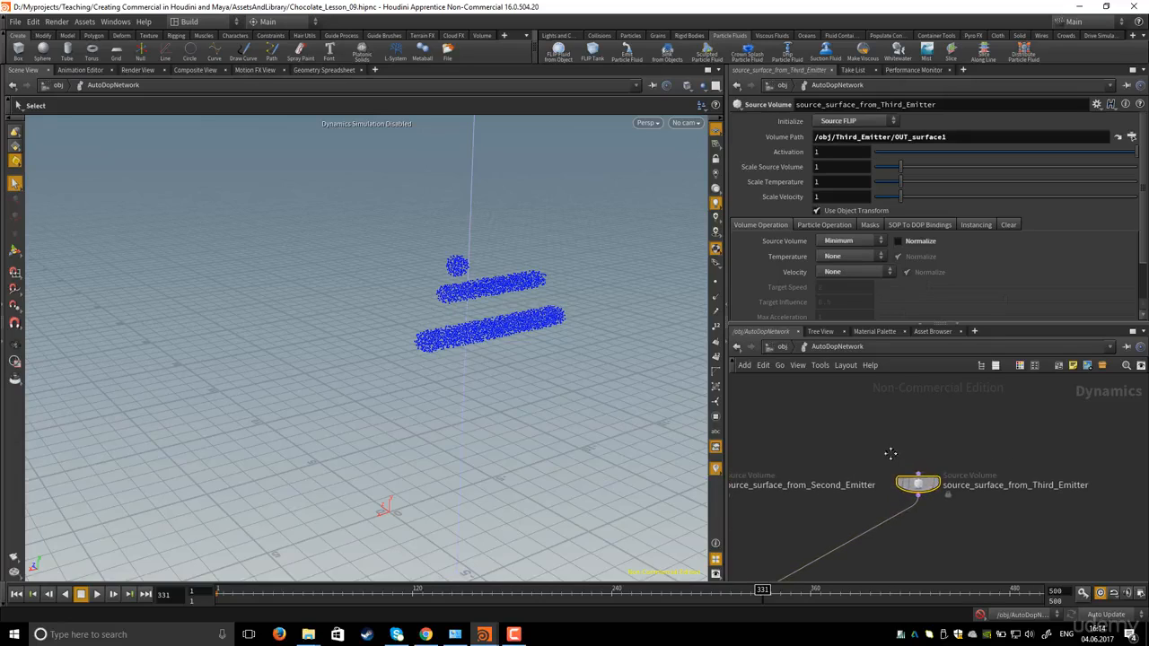
{"action": "left_click_drag", "start_coordinate": [888, 450], "coordinate": [966, 519]}
{"action": "left_click_drag", "start_coordinate": [833, 155], "coordinate": [793, 155]}
{"action": "type", "text": "0"}
{"action": "key", "text": "Return"}
{"action": "middle_click_drag", "start_coordinate": [945, 505], "coordinate": [952, 507]}
{"action": "left_click", "coordinate": [925, 475]}
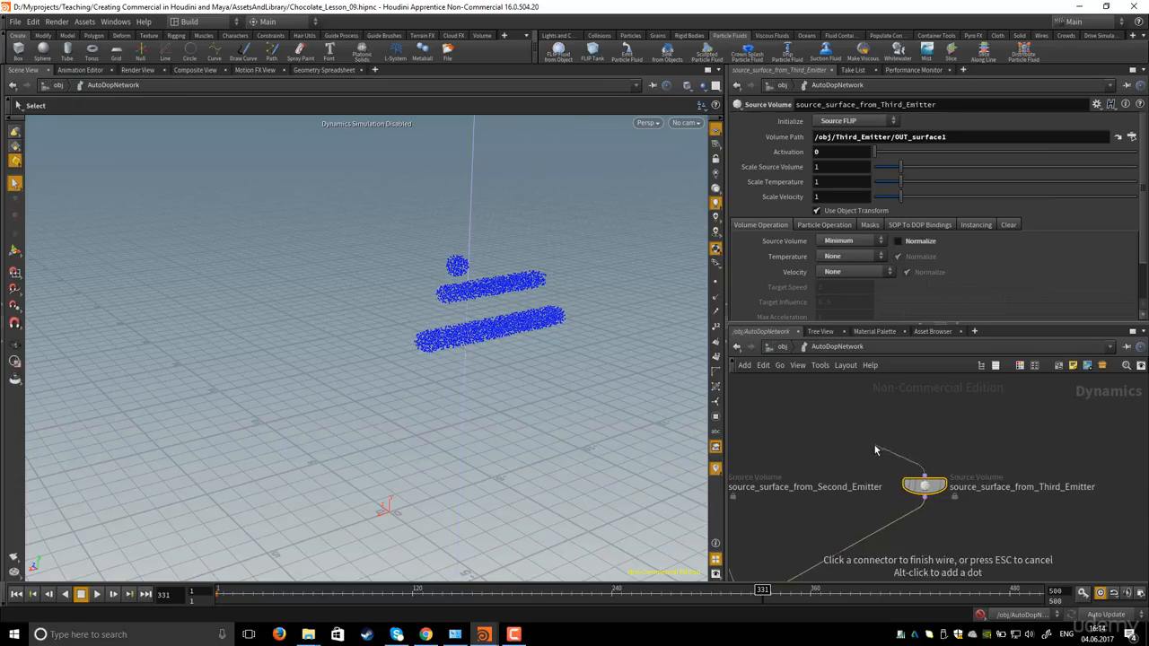
{"action": "key", "text": "Escape"}
{"action": "middle_click_drag", "start_coordinate": [889, 458], "coordinate": [902, 476]}
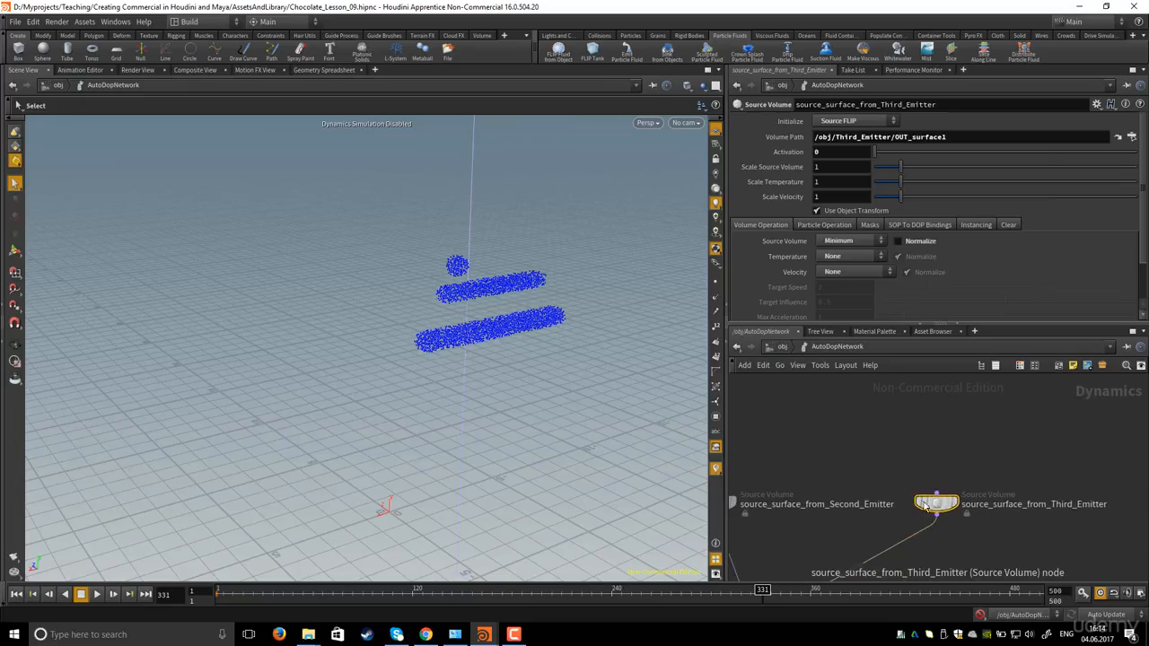
Keyframe Activation at 0 on frame 294 for the source_surface_from_Third_Emitter node.
{"action": "scroll", "coordinate": [902, 498], "scroll_direction": "up", "scroll_amount": 1}
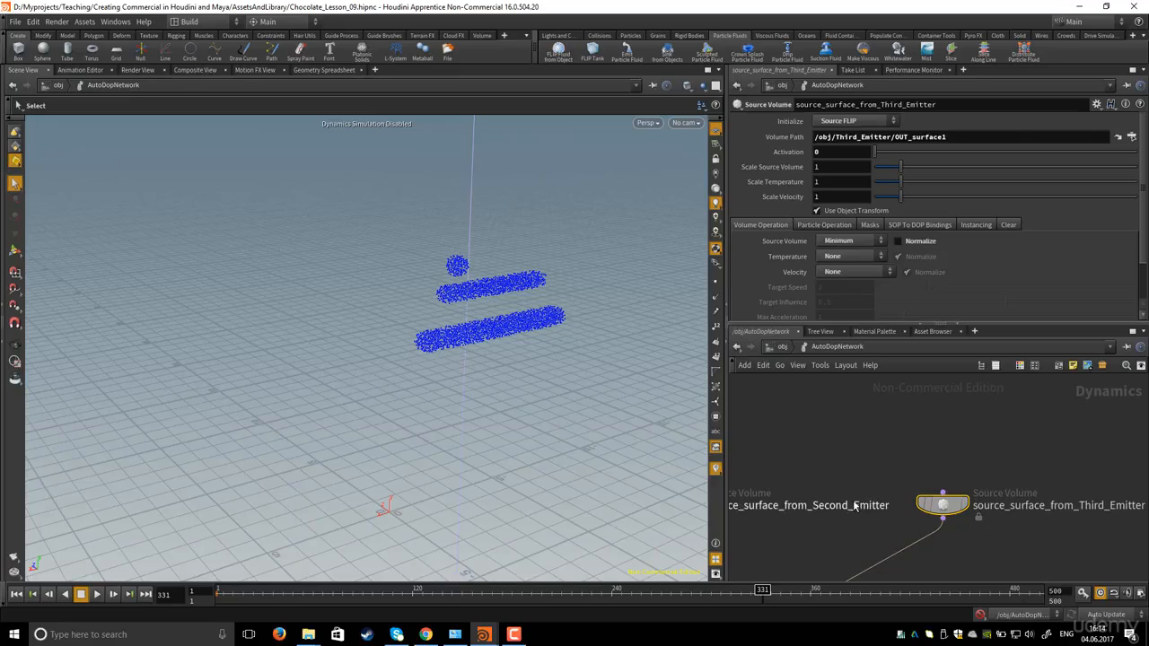
{"action": "double_click", "coordinate": [169, 596]}
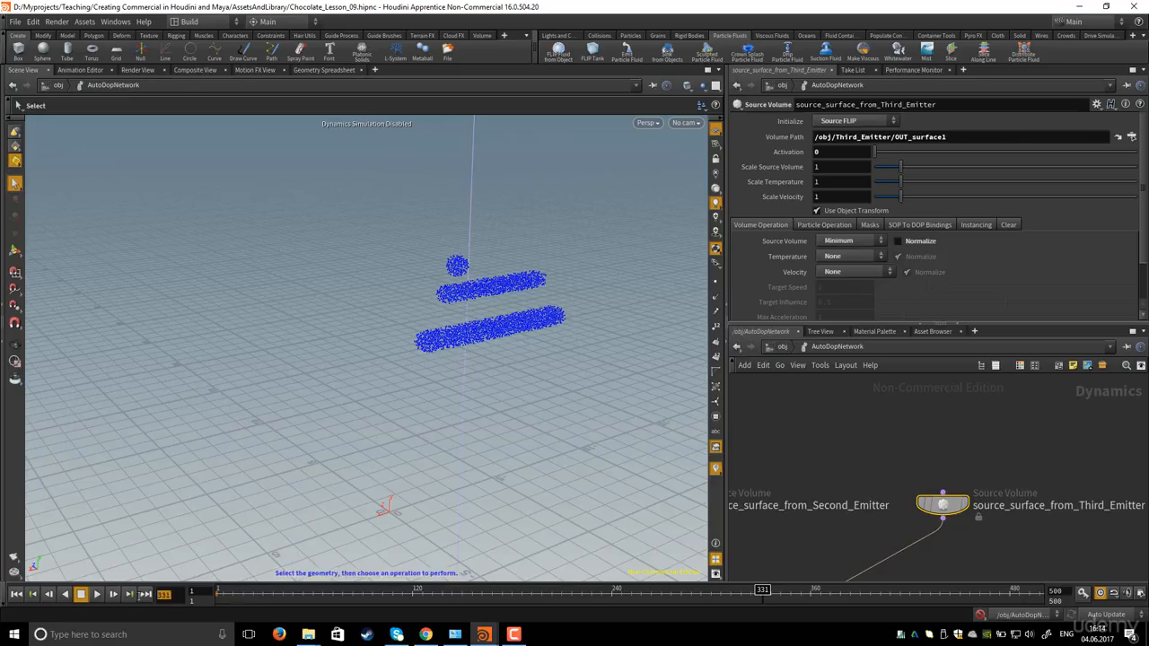
{"action": "type", "text": "2"}
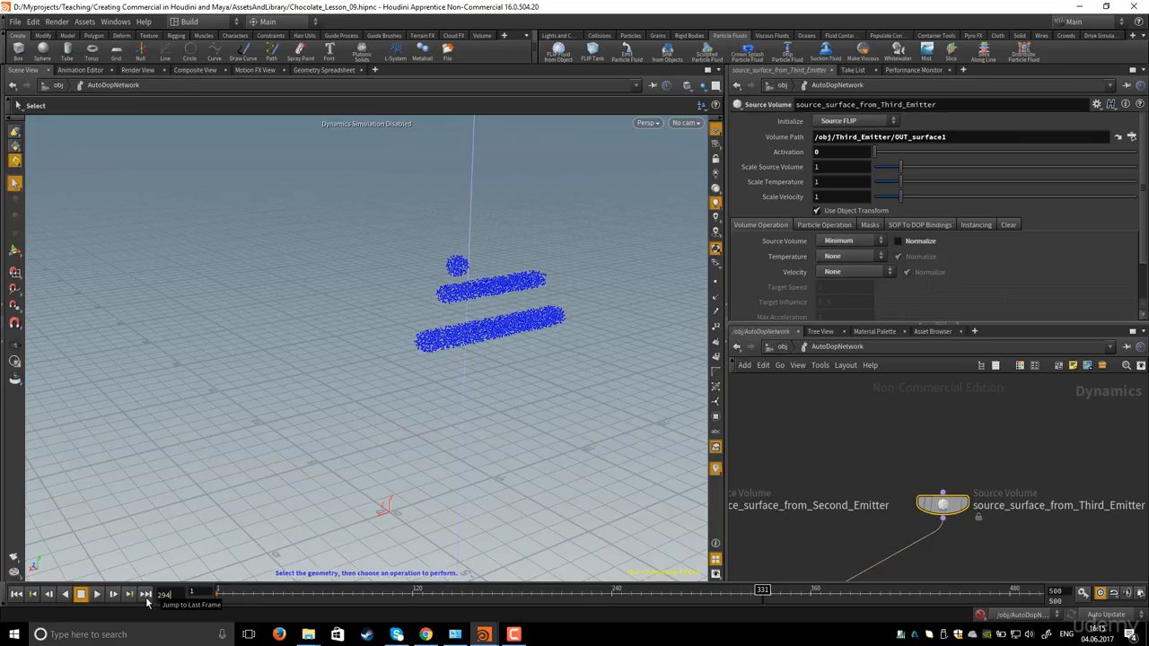
{"action": "type", "text": "94"}
{"action": "key", "text": "Return"}
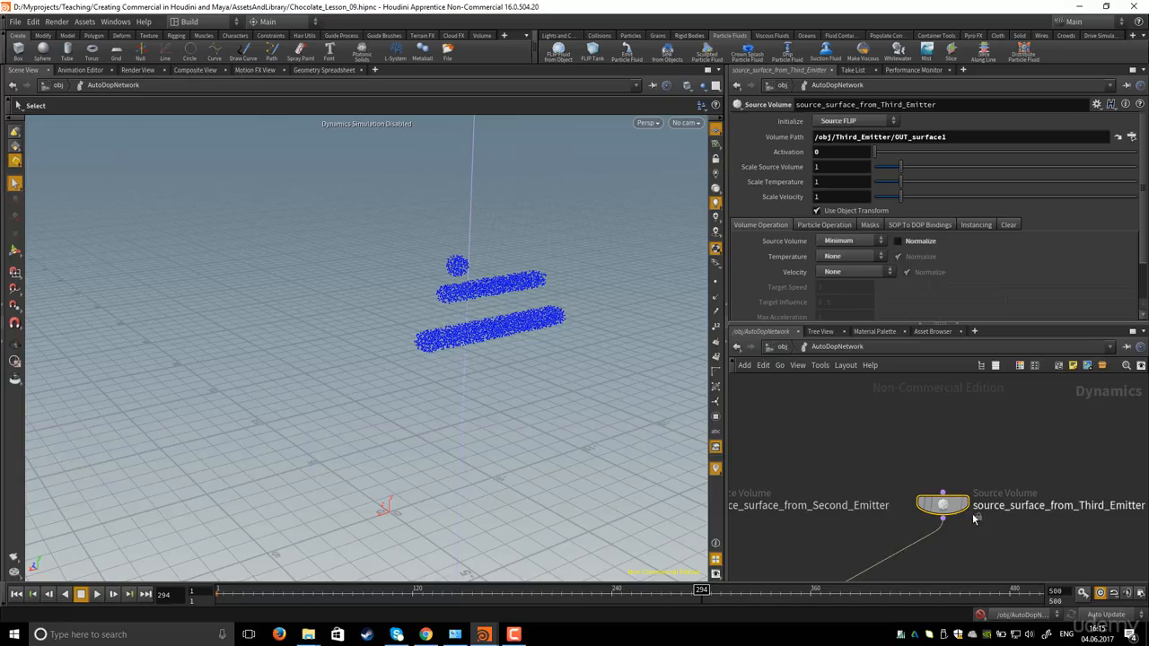
{"action": "left_click", "coordinate": [838, 152], "text": "alt"}
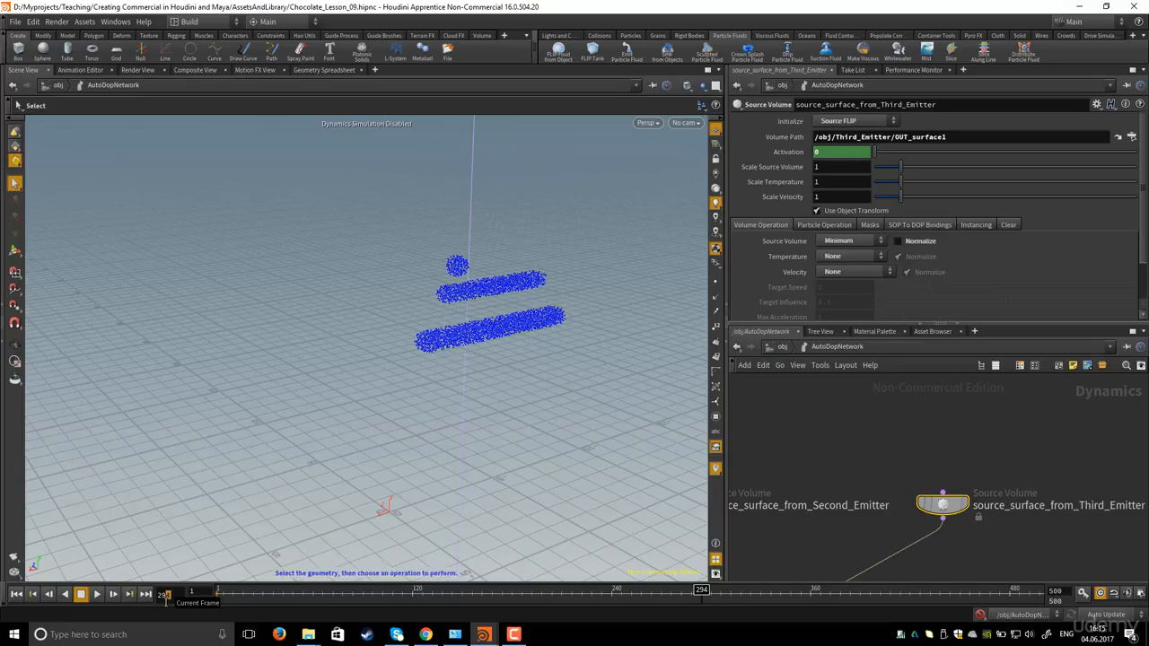
Keyframe Activation at 1 on frame 295 for the source_surface_from_Third_Emitter node.
{"action": "key", "text": "Return"}
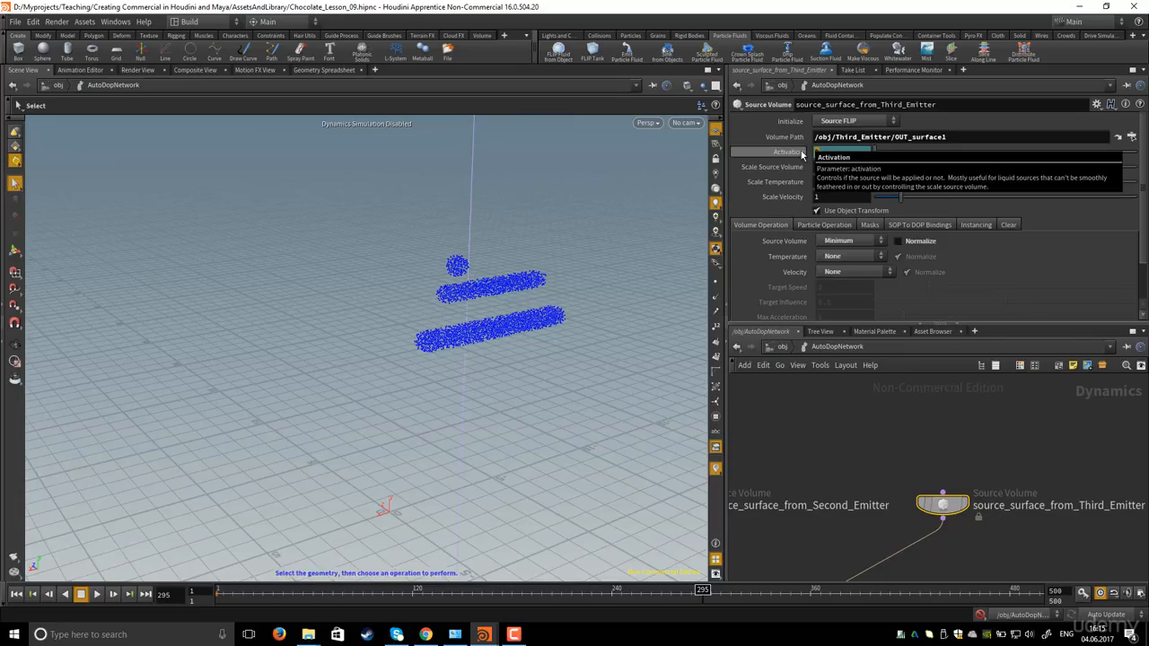
{"action": "middle_click", "coordinate": [802, 155], "text": "ctrl"}
{"action": "left_click", "coordinate": [828, 151], "text": "alt"}
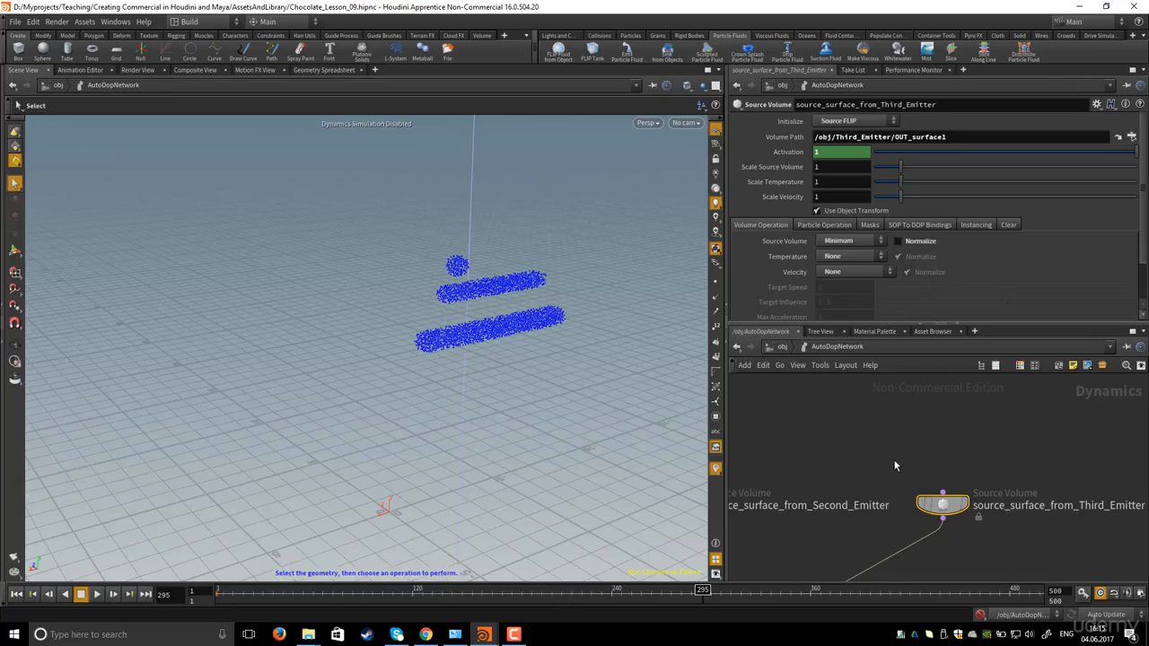
Keyframe Activation at 0 on frame 409 for the source_surface_from_Third_Emitter node.
{"action": "middle_click_drag", "start_coordinate": [894, 462], "coordinate": [865, 454]}
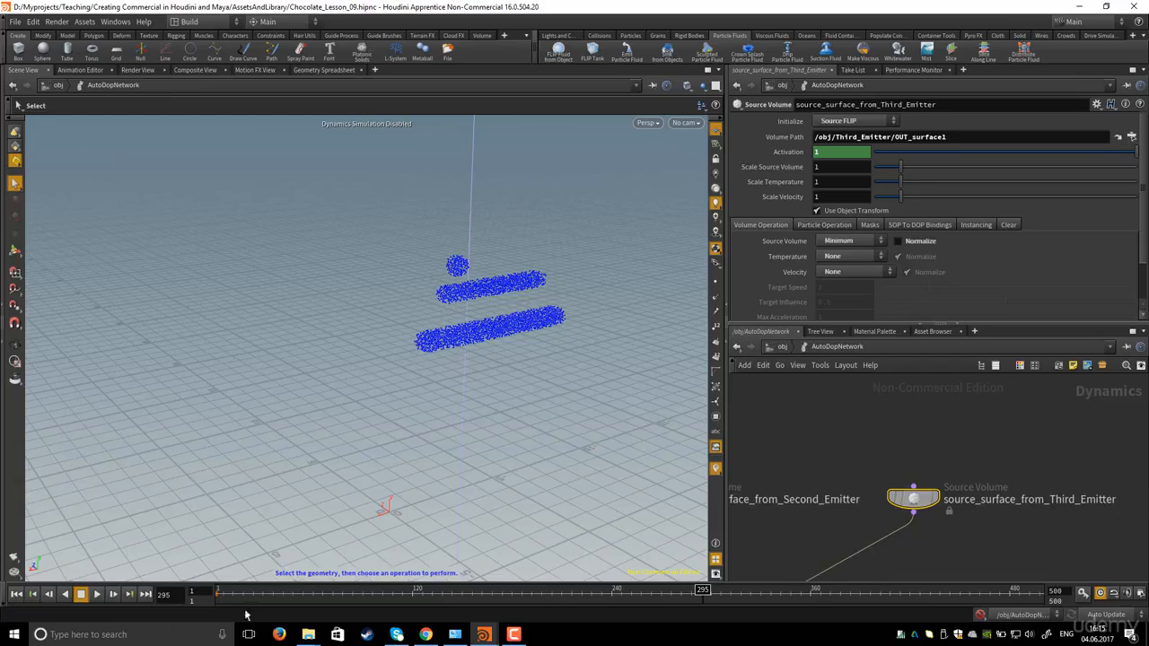
{"action": "left_click", "coordinate": [171, 595]}
{"action": "left_click", "coordinate": [139, 595]}
{"action": "key", "text": "Return"}
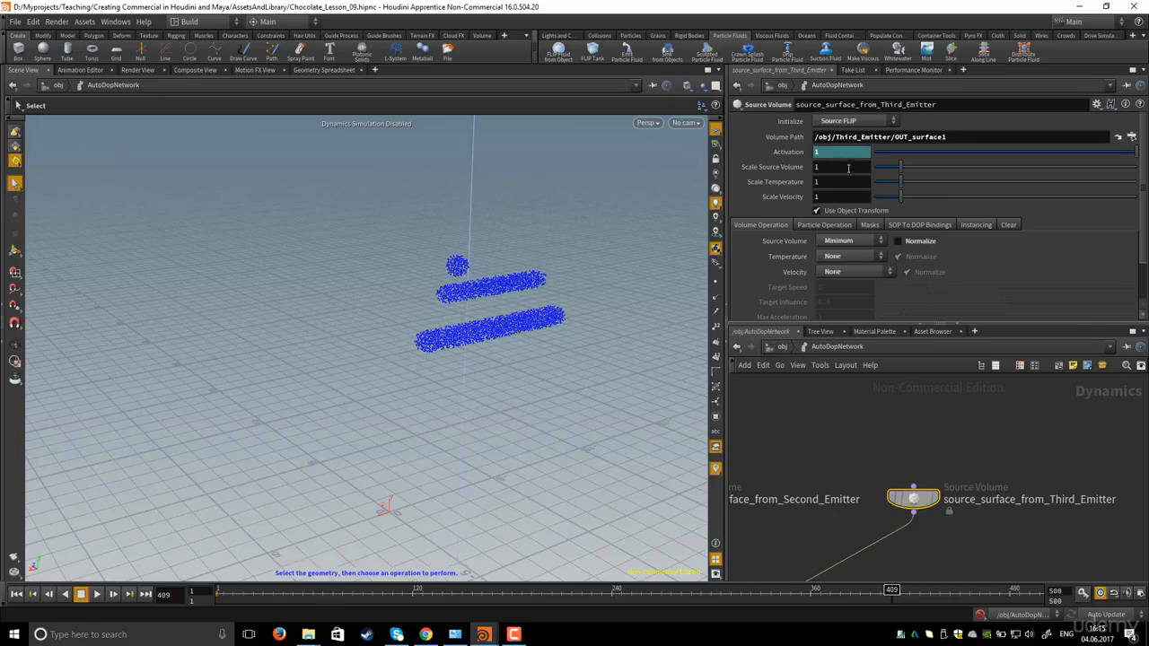
{"action": "mouse_move", "coordinate": [797, 157]}
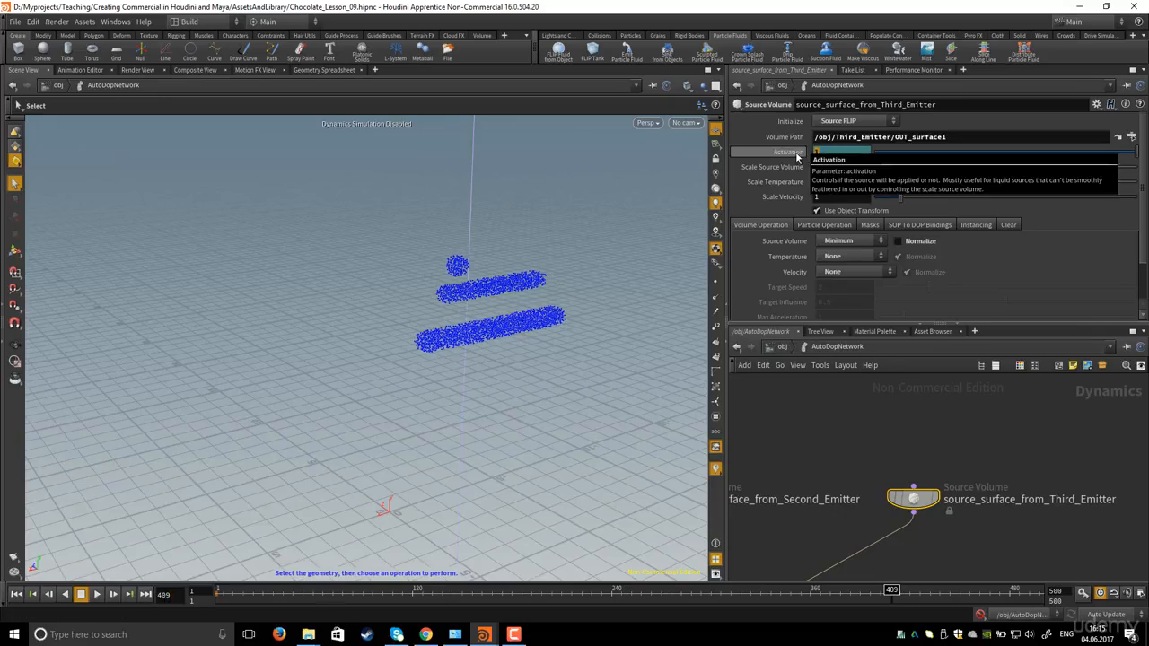
{"action": "key", "text": "Return"}
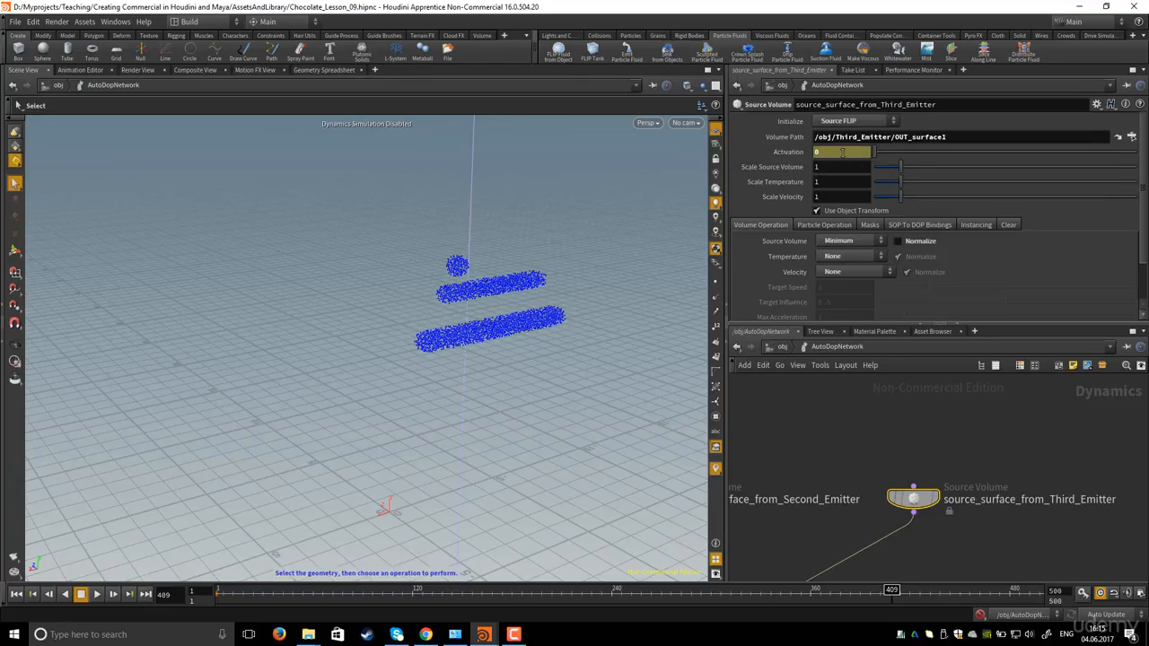
{"action": "left_click", "coordinate": [845, 156], "text": "alt"}
Select the source_surface_from_First_Emitter node and review the three source nodes feeding merge2.
{"action": "scroll", "coordinate": [956, 411], "scroll_direction": "down", "scroll_amount": 5}
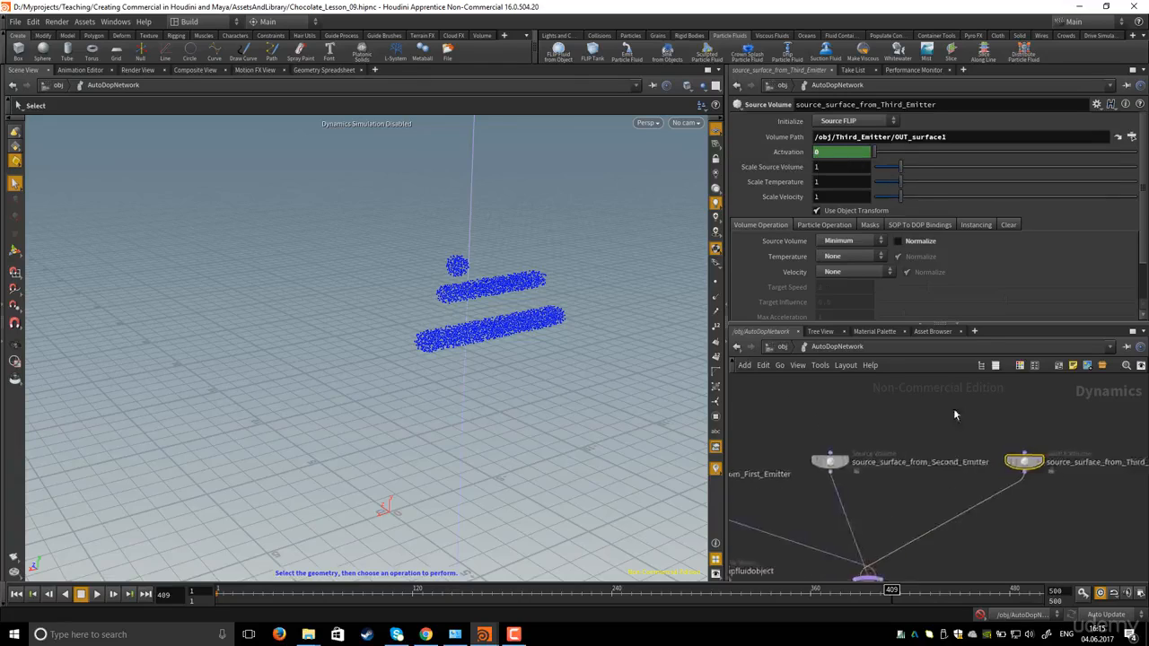
{"action": "middle_click_drag", "start_coordinate": [968, 421], "coordinate": [859, 429]}
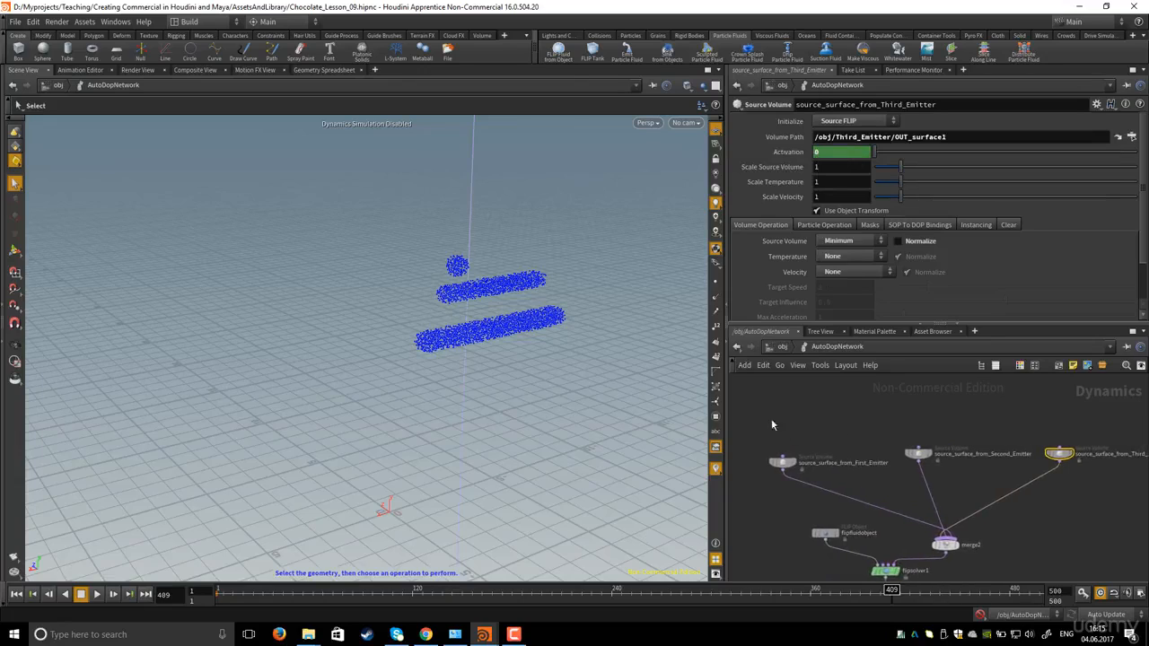
{"action": "left_click_drag", "start_coordinate": [761, 408], "coordinate": [822, 478]}
{"action": "middle_click_drag", "start_coordinate": [786, 465], "coordinate": [778, 479]}
{"action": "left_click_drag", "start_coordinate": [774, 481], "coordinate": [774, 473]}
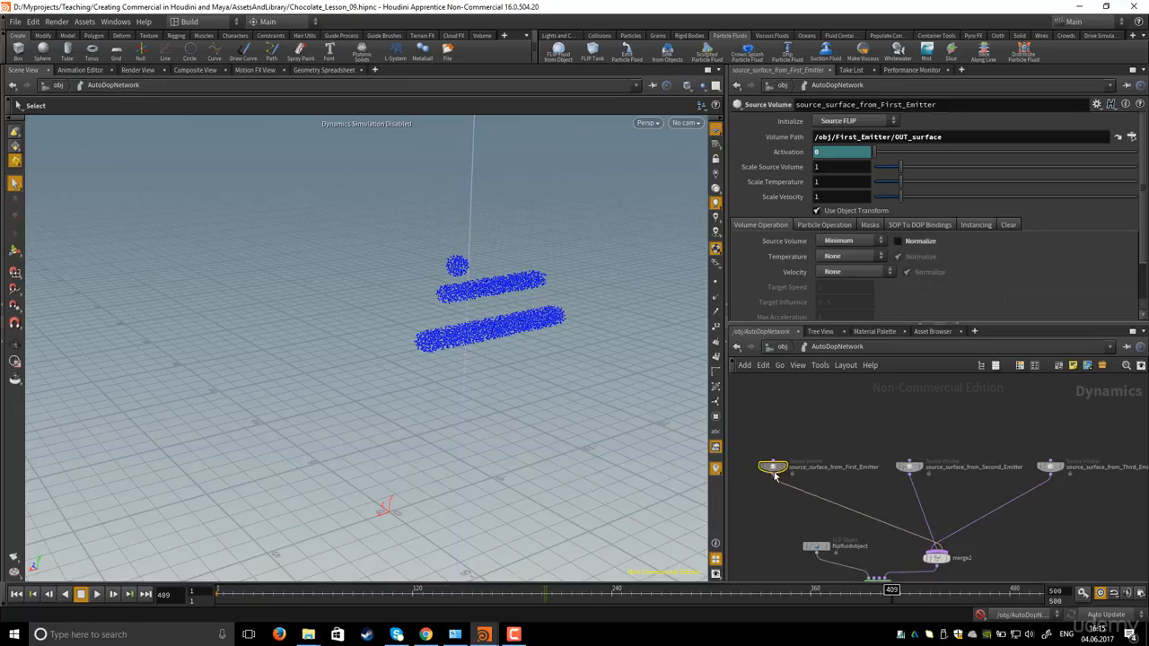
{"action": "middle_click_drag", "start_coordinate": [854, 451], "coordinate": [899, 413]}
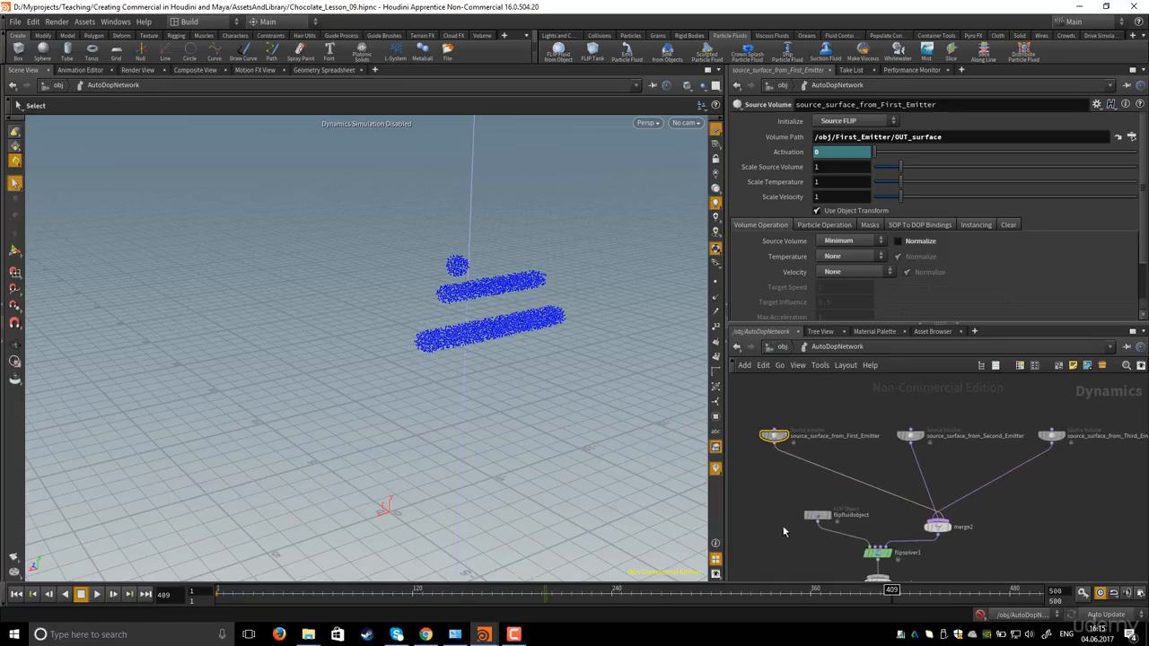
Select the flipfluidobject node in AutoDopNetwork and set its Particle Separation to 0.5.
{"action": "left_click", "coordinate": [782, 347]}
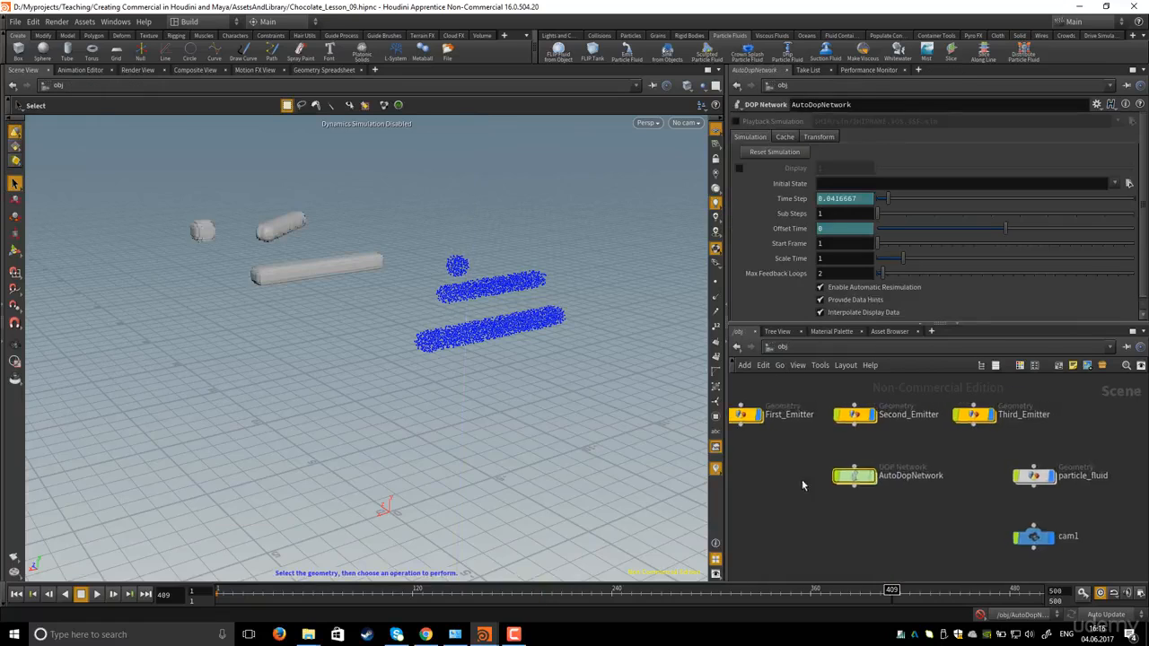
{"action": "double_click", "coordinate": [854, 476]}
{"action": "middle_click_drag", "start_coordinate": [853, 476], "coordinate": [821, 461]}
{"action": "left_click", "coordinate": [869, 499]}
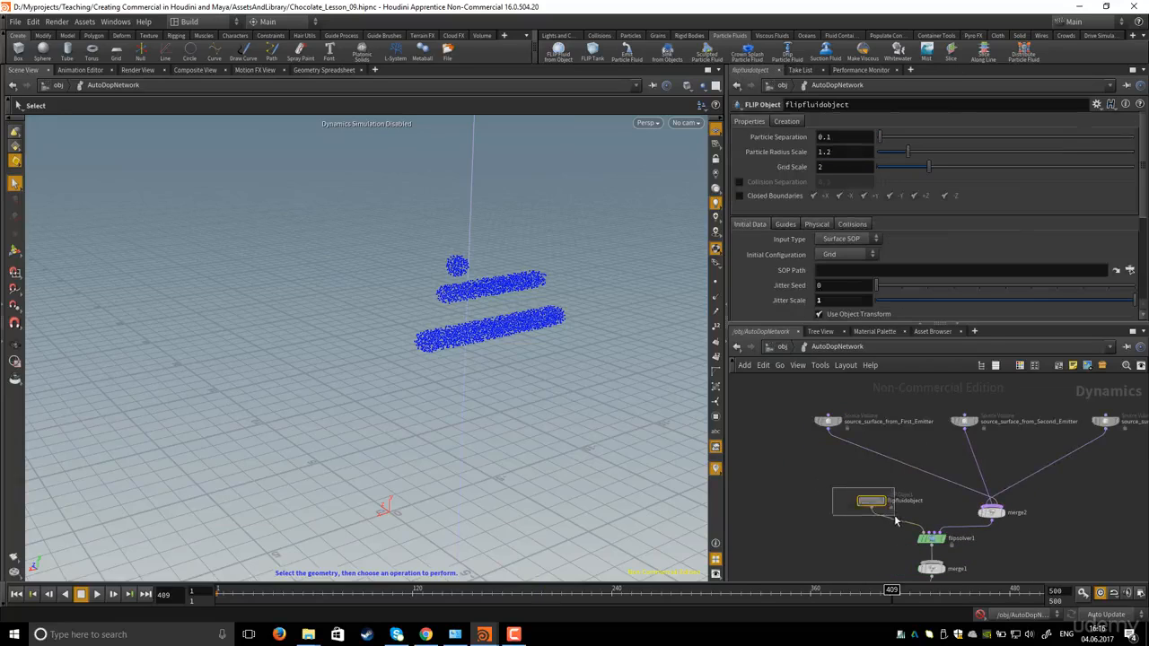
{"action": "left_click", "coordinate": [835, 136]}
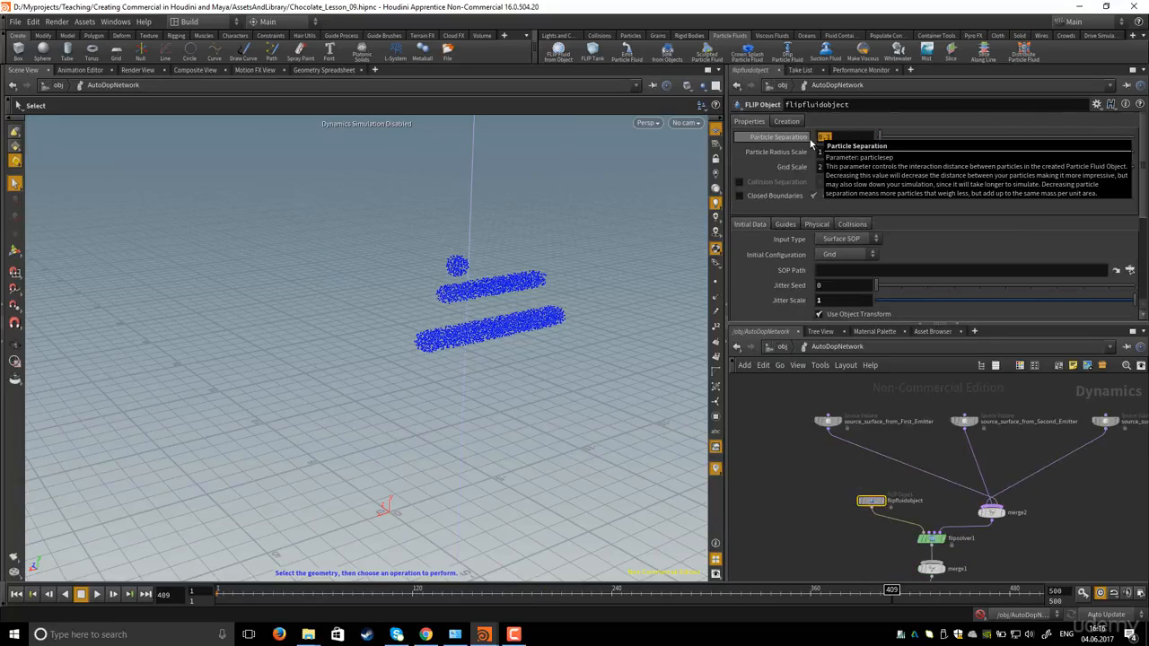
{"action": "type", "text": "0"}
{"action": "key", "text": "Return"}
{"action": "key", "text": "Return"}
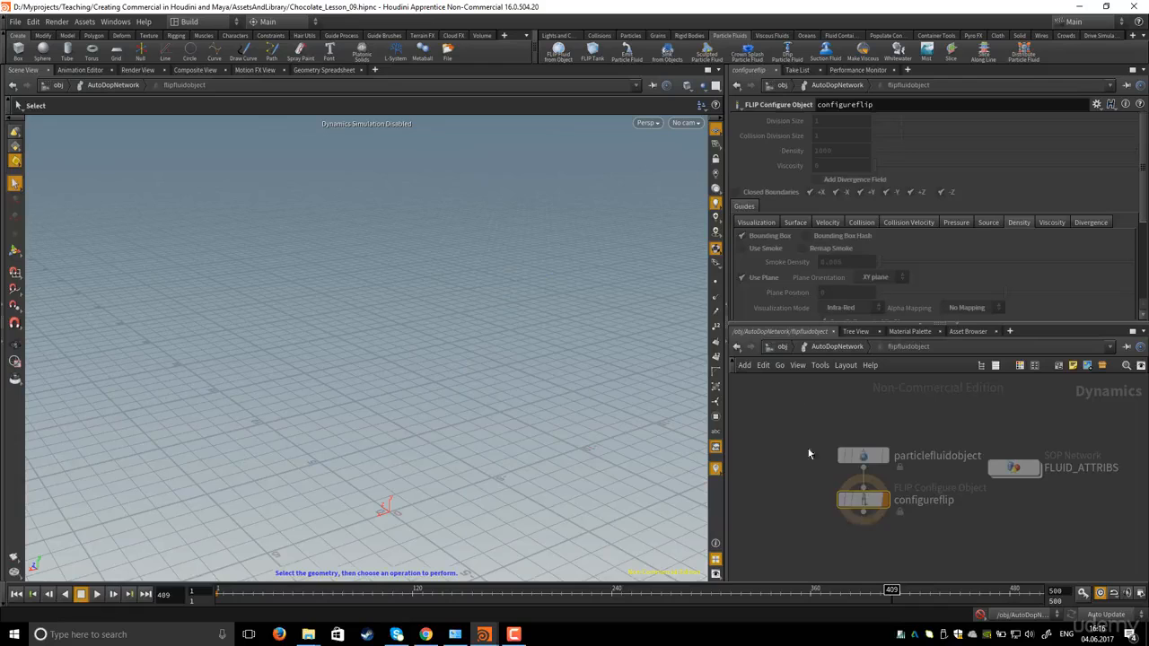
{"action": "left_click", "coordinate": [830, 347]}
{"action": "left_click", "coordinate": [828, 421]}
{"action": "left_click", "coordinate": [869, 500]}
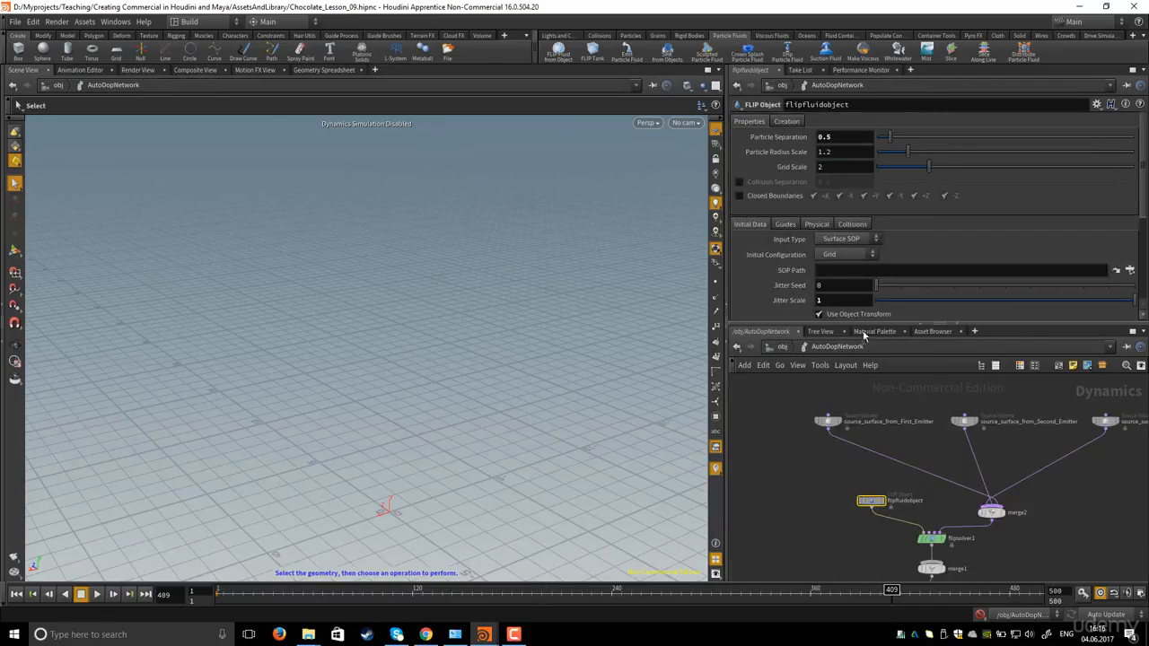
Try playing the animation briefly, stop it and return to frame 1.
{"action": "left_click_drag", "start_coordinate": [395, 390], "coordinate": [215, 448], "text": "alt"}
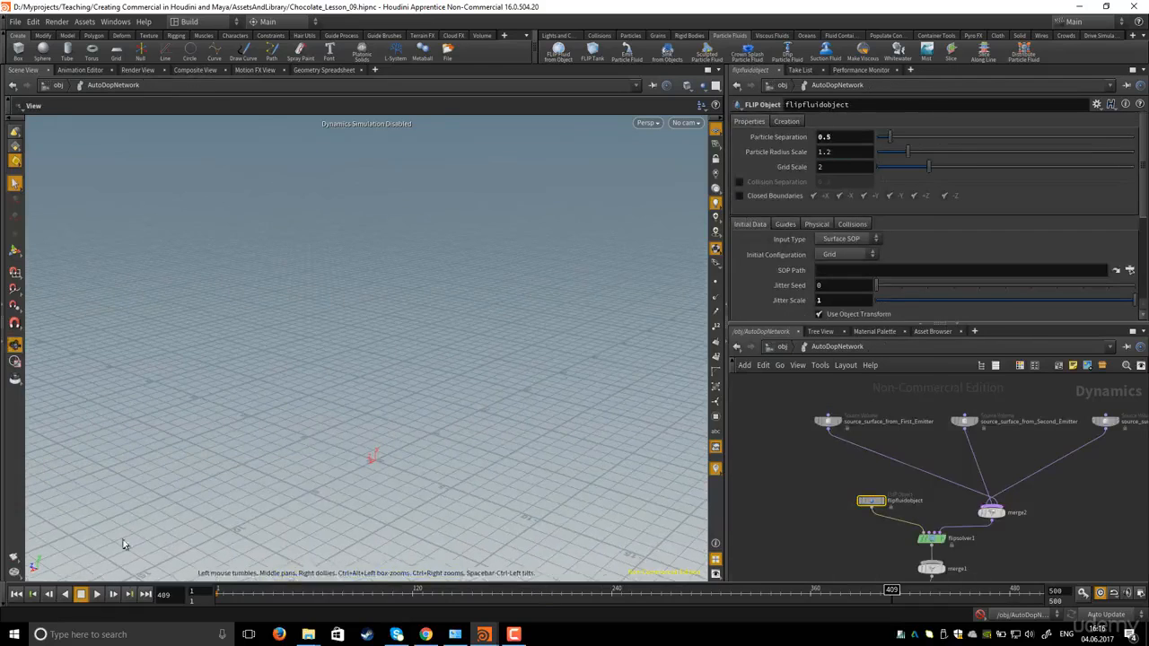
{"action": "left_click", "coordinate": [97, 594]}
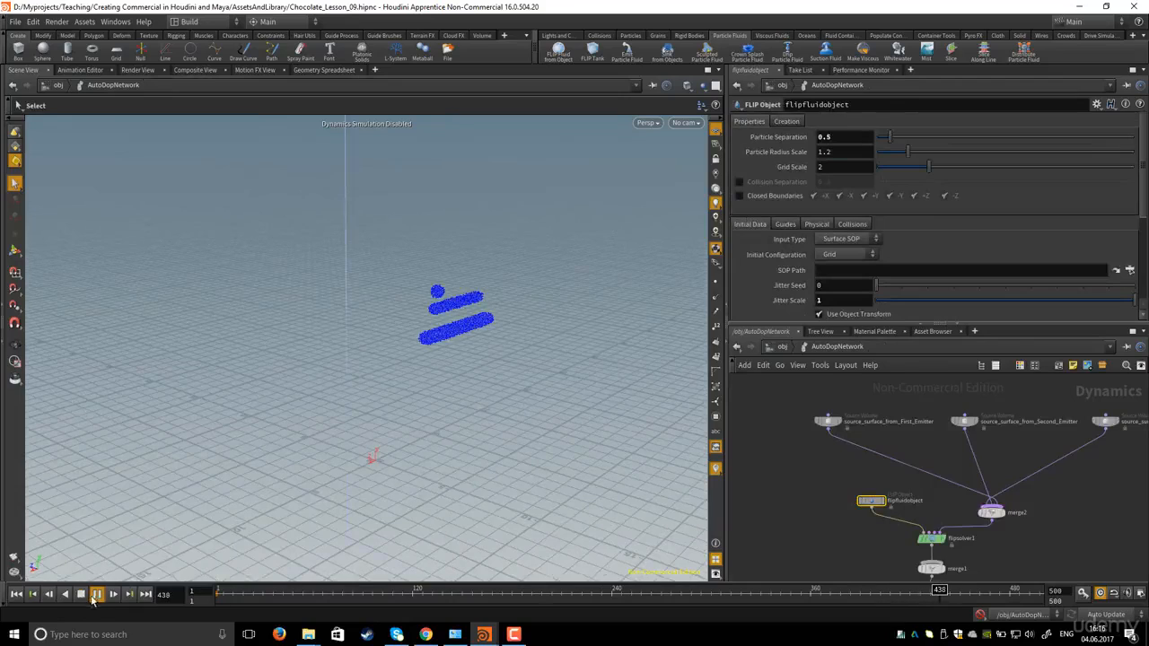
{"action": "left_click", "coordinate": [68, 595]}
{"action": "left_click", "coordinate": [16, 594]}
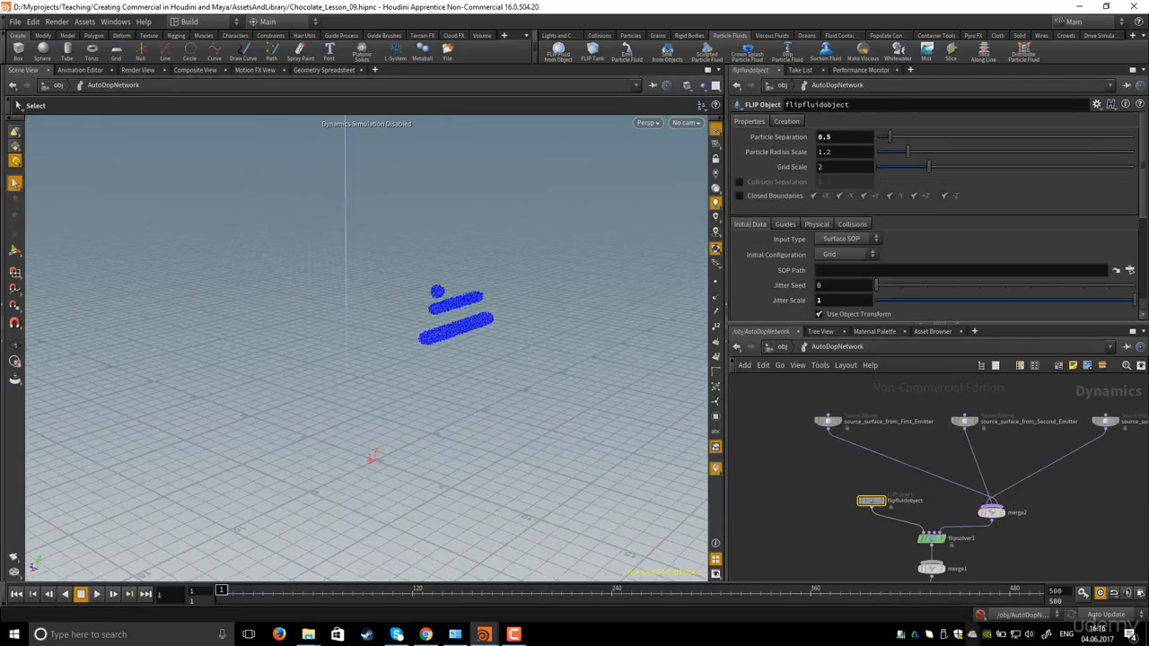
Enable the dynamics simulation and play it from frame 1 to watch the emitted particles.
{"action": "left_click", "coordinate": [978, 618]}
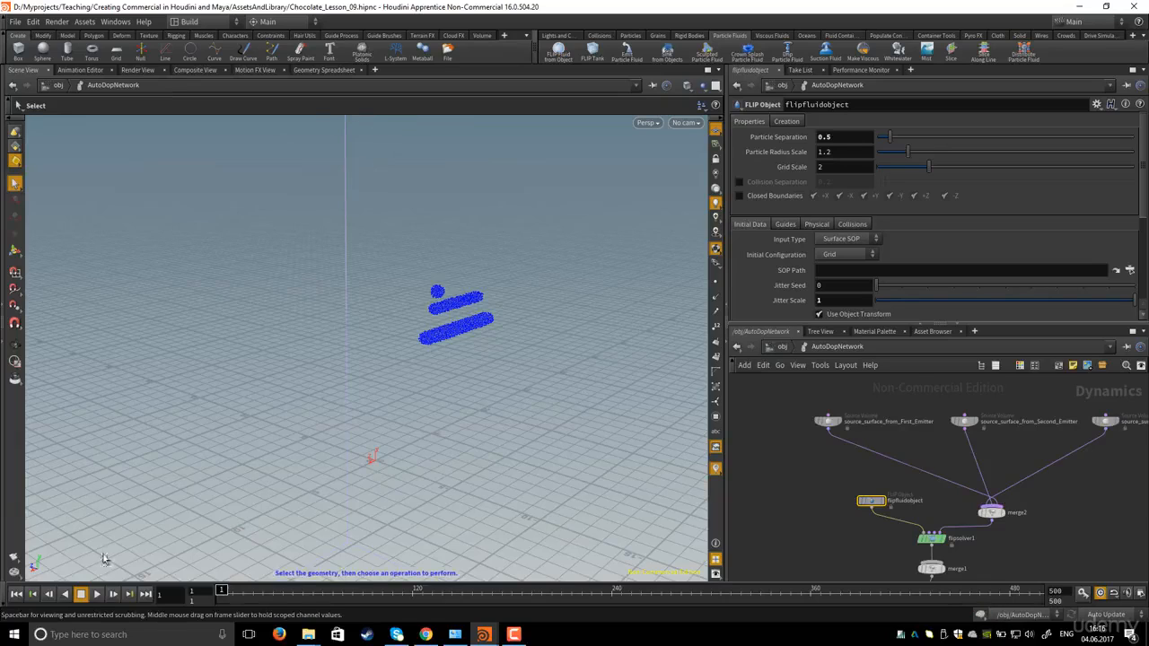
{"action": "left_click", "coordinate": [96, 595]}
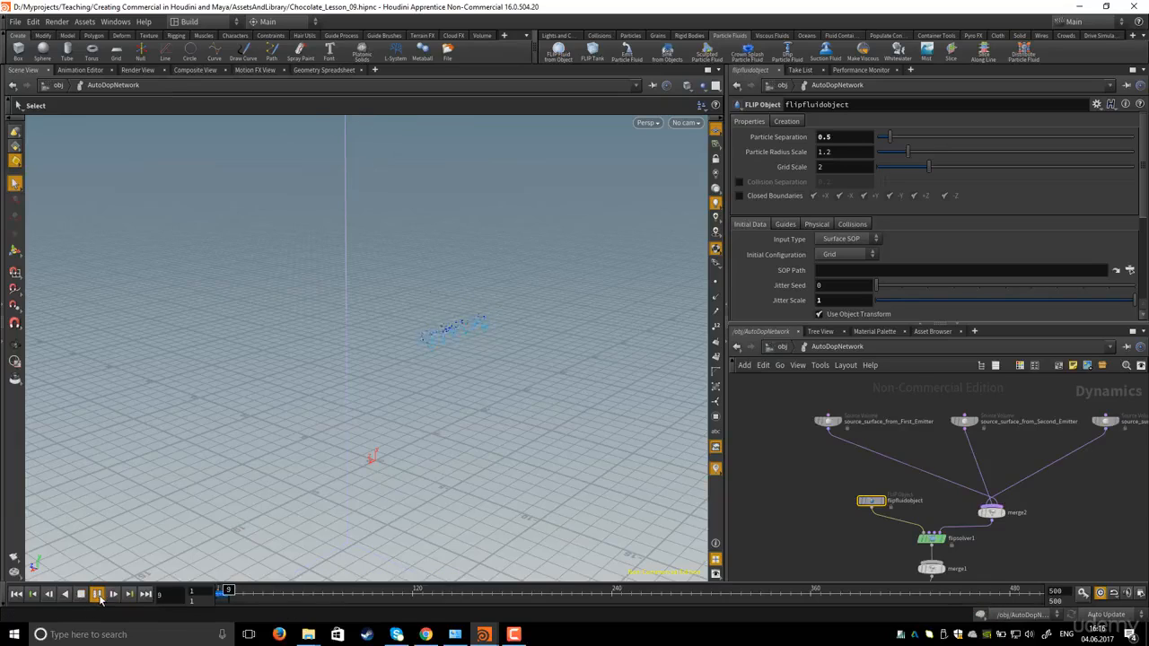
{"action": "key", "text": "Escape"}
{"action": "left_click_drag", "start_coordinate": [440, 323], "coordinate": [521, 316], "text": "alt"}
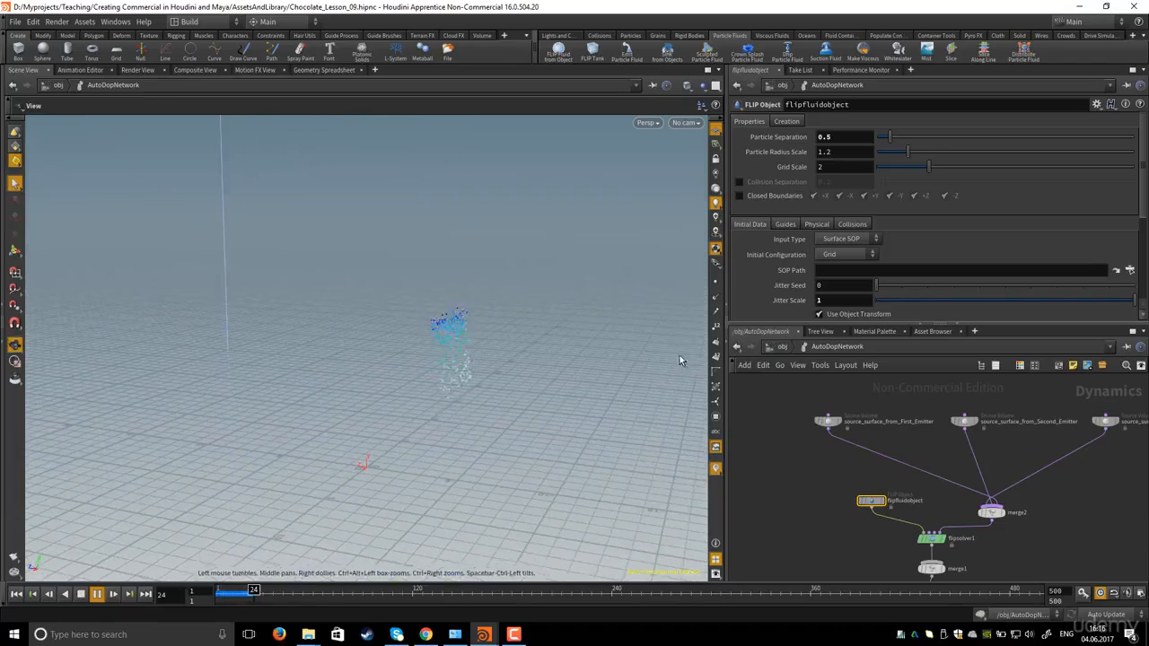
Watch the running simulation at object level with the emitters in view, stop playback and return to frame 1.
{"action": "left_click", "coordinate": [783, 348]}
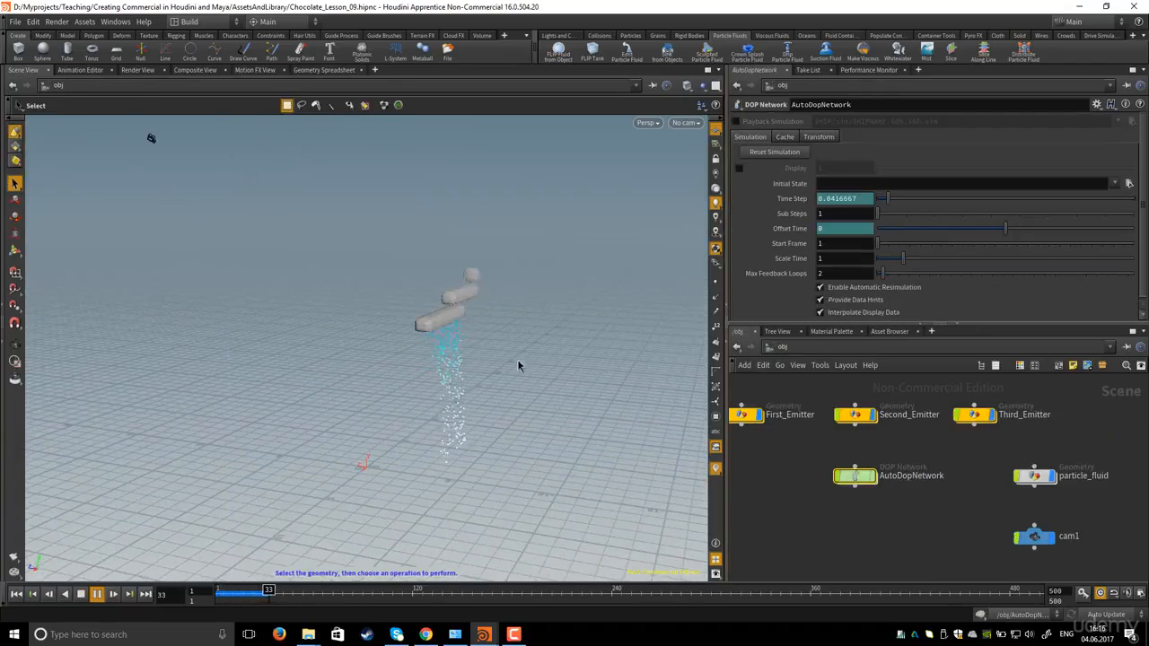
{"action": "left_click_drag", "start_coordinate": [507, 327], "coordinate": [372, 505], "text": "alt"}
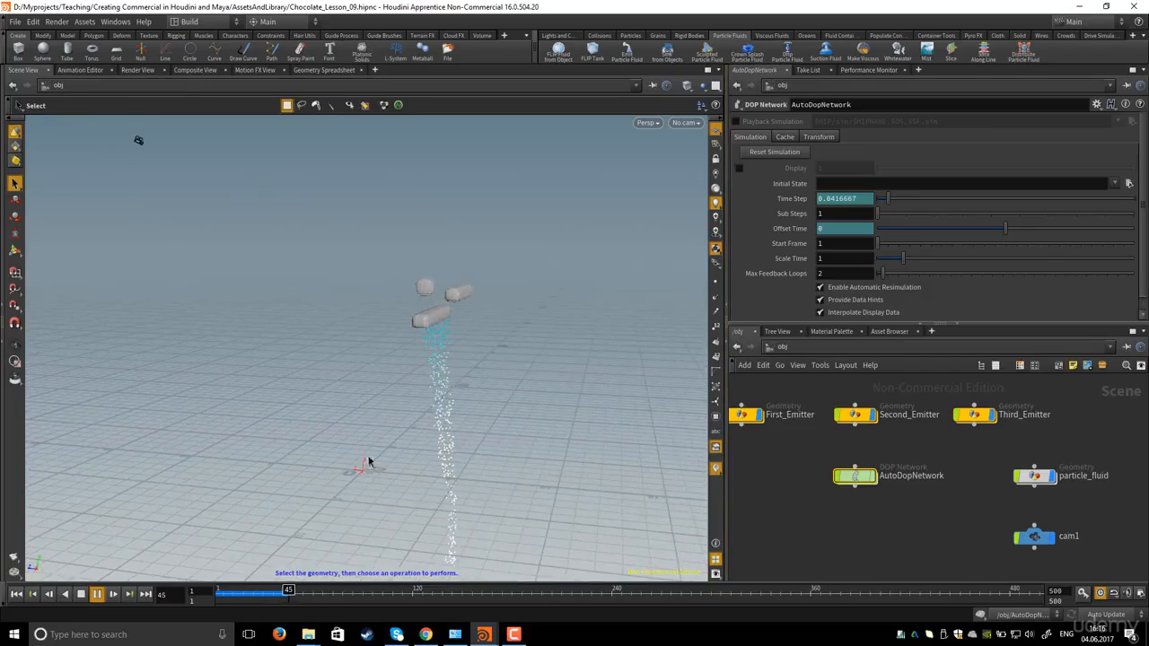
{"action": "left_click", "coordinate": [81, 596]}
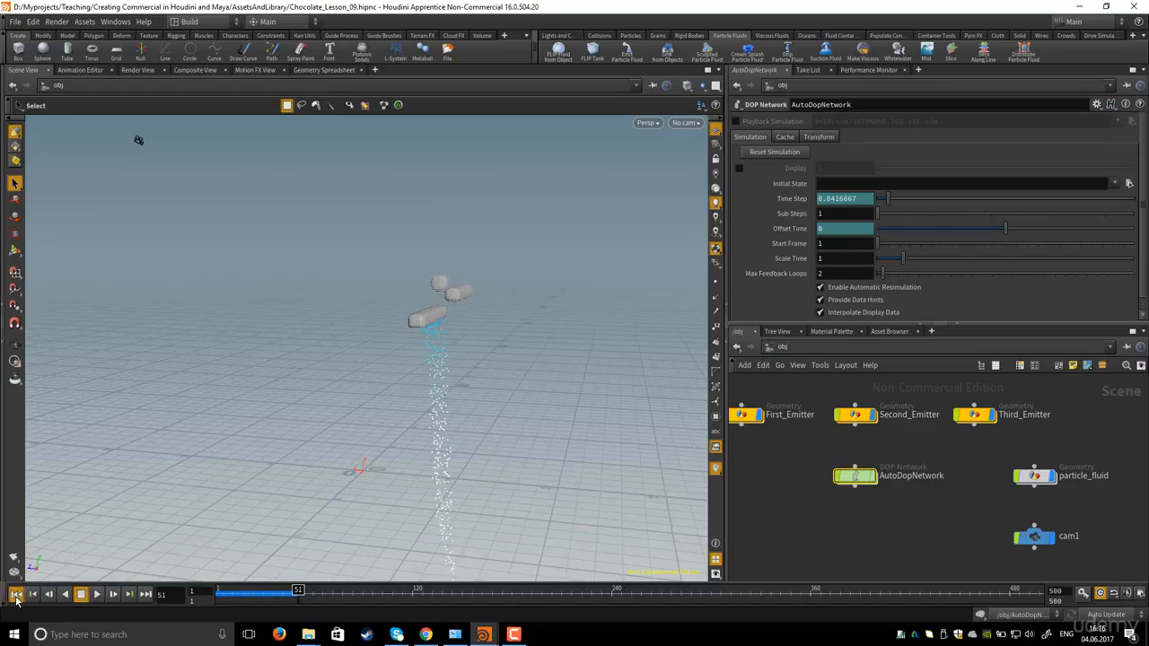
{"action": "left_click", "coordinate": [16, 594]}
{"action": "key", "text": "Escape"}
{"action": "left_click_drag", "start_coordinate": [476, 337], "coordinate": [548, 343], "text": "alt"}
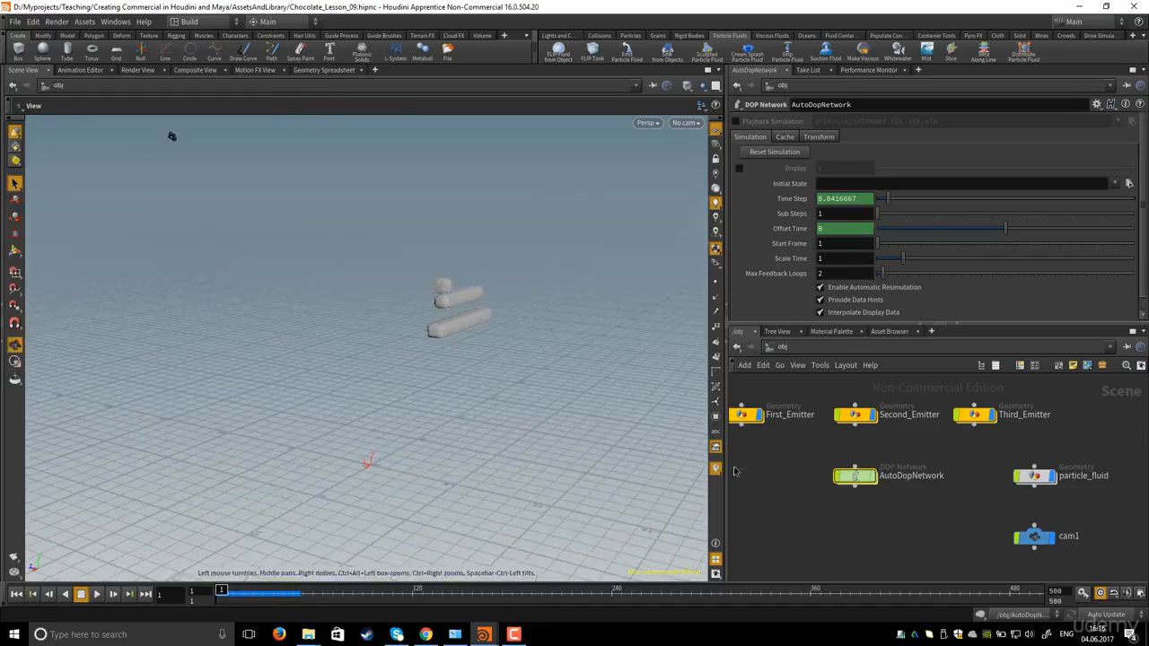
Inside AutoDopNetwork, enable Viscosity and Viscosity by Attribute in the volume motion settings of the flipsolver1 node.
{"action": "middle_click_drag", "start_coordinate": [824, 508], "coordinate": [841, 500]}
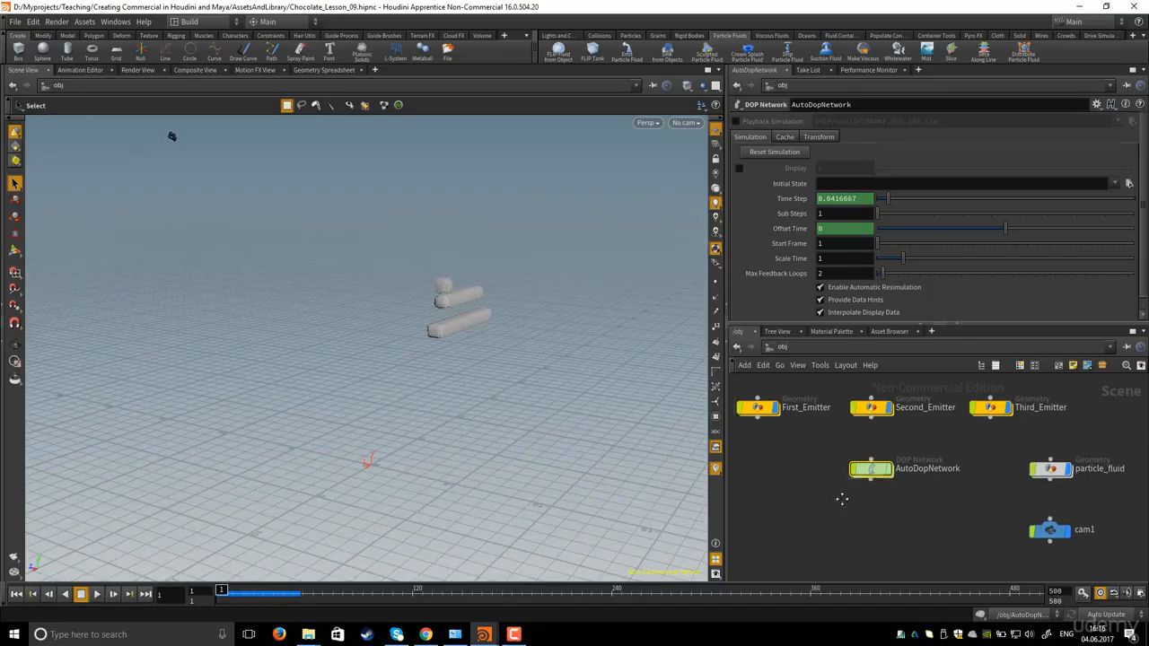
{"action": "double_click", "coordinate": [885, 472]}
{"action": "middle_click_drag", "start_coordinate": [872, 469], "coordinate": [821, 436]}
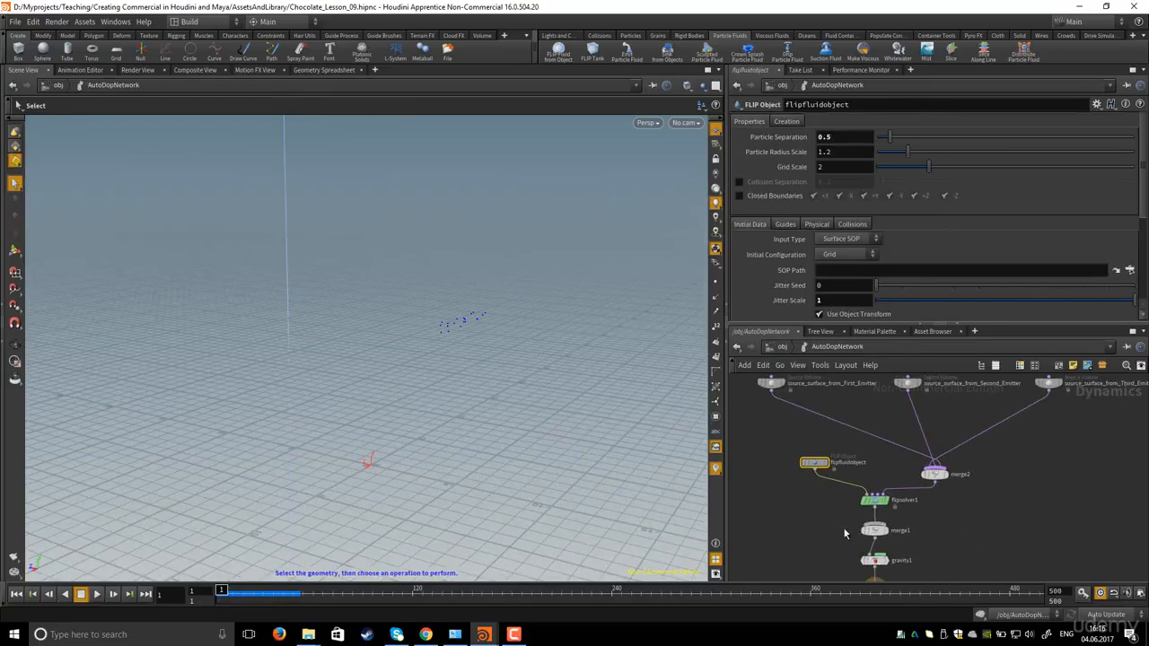
{"action": "left_click", "coordinate": [868, 506]}
{"action": "middle_click_drag", "start_coordinate": [862, 509], "coordinate": [860, 499]}
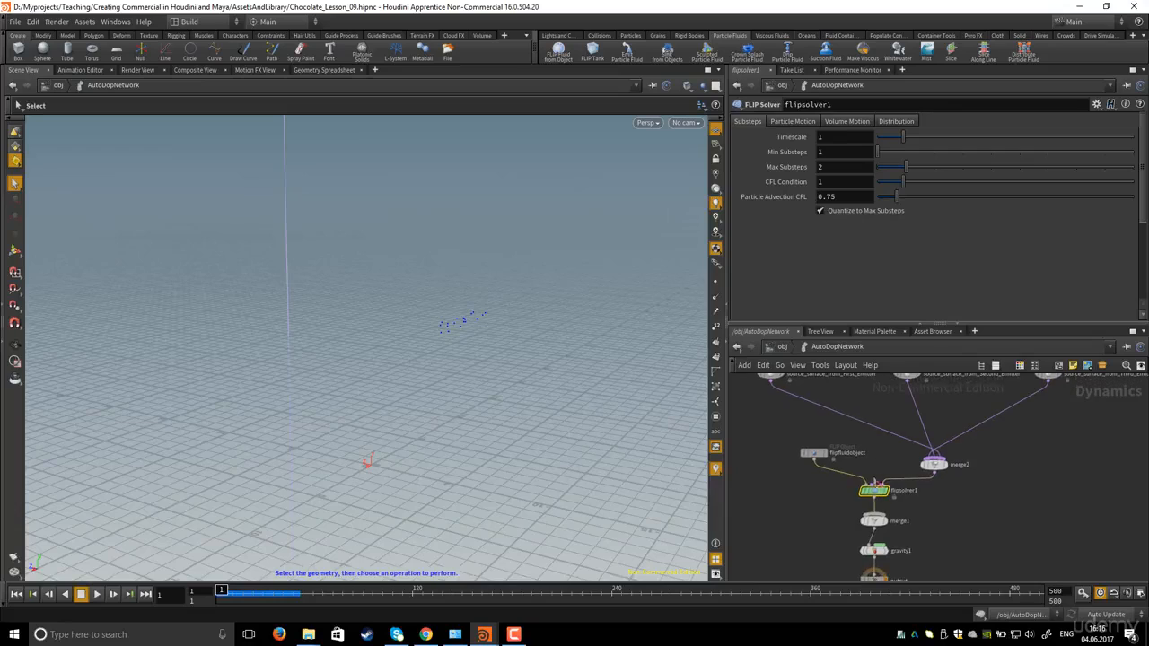
{"action": "scroll", "coordinate": [866, 496], "scroll_direction": "up", "scroll_amount": 4}
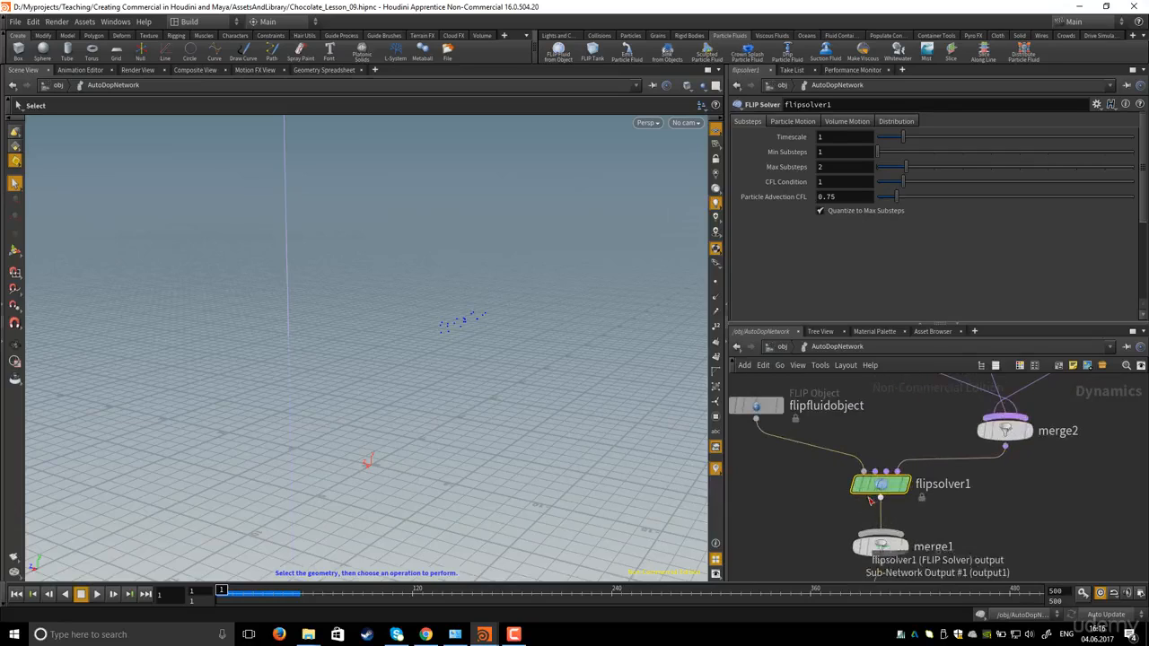
{"action": "left_click", "coordinate": [843, 123]}
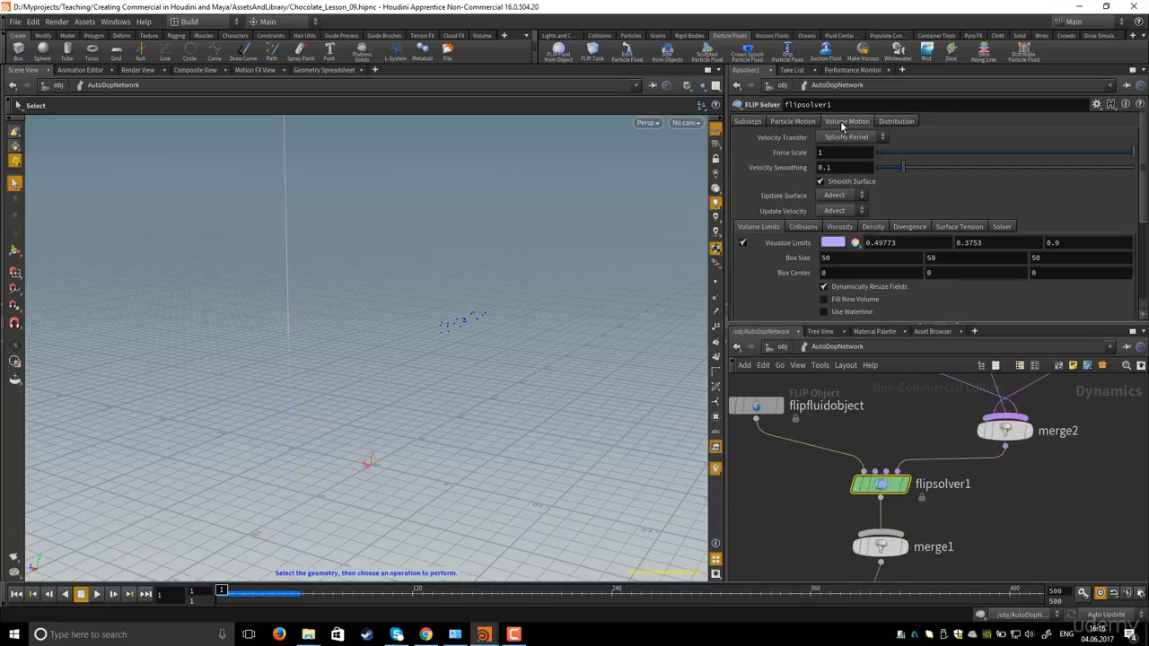
{"action": "left_click", "coordinate": [840, 227]}
{"action": "scroll", "coordinate": [838, 224], "scroll_direction": "down", "scroll_amount": 1}
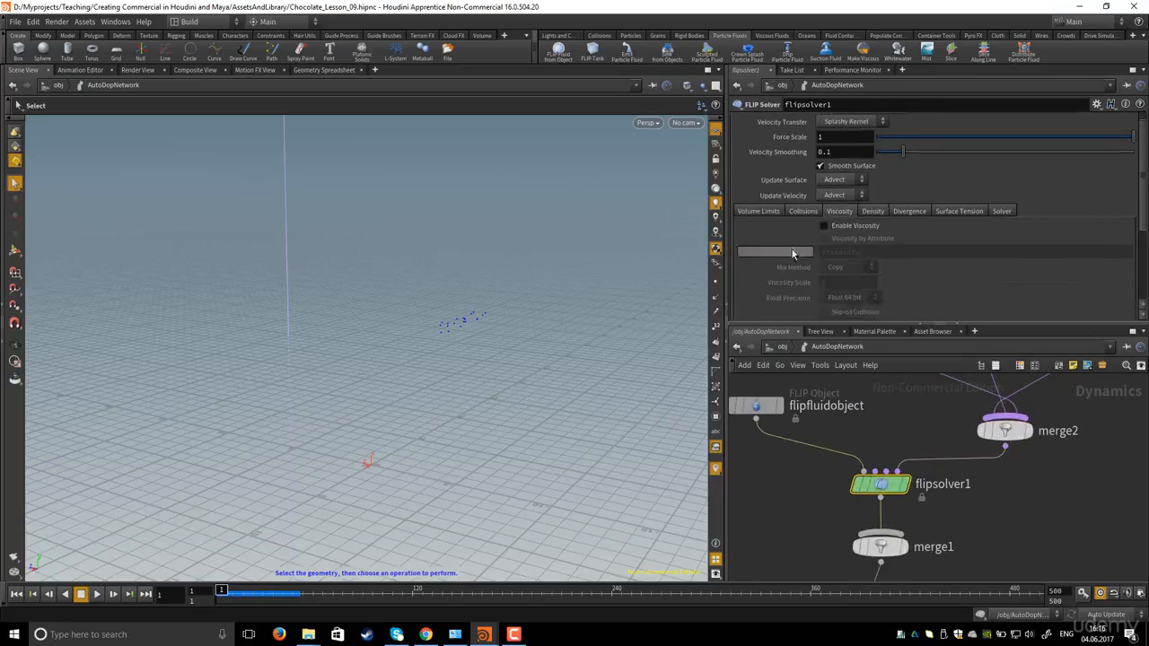
{"action": "left_click", "coordinate": [824, 210]}
{"action": "left_click", "coordinate": [824, 222]}
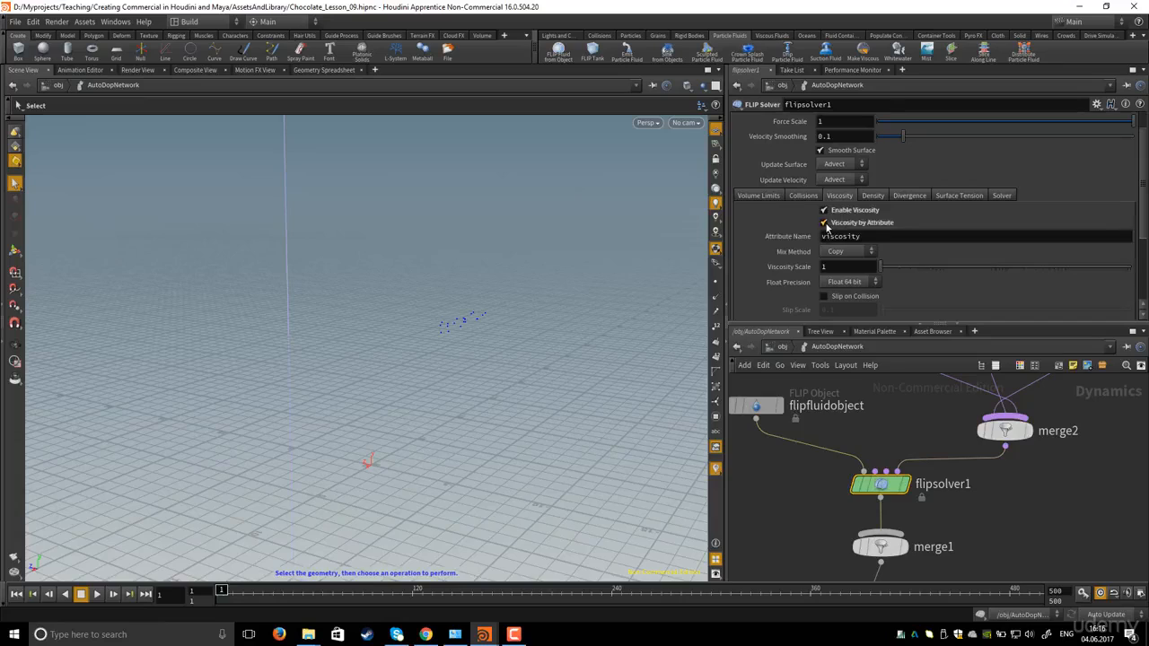
{"action": "scroll", "coordinate": [835, 464], "scroll_direction": "down", "scroll_amount": 3}
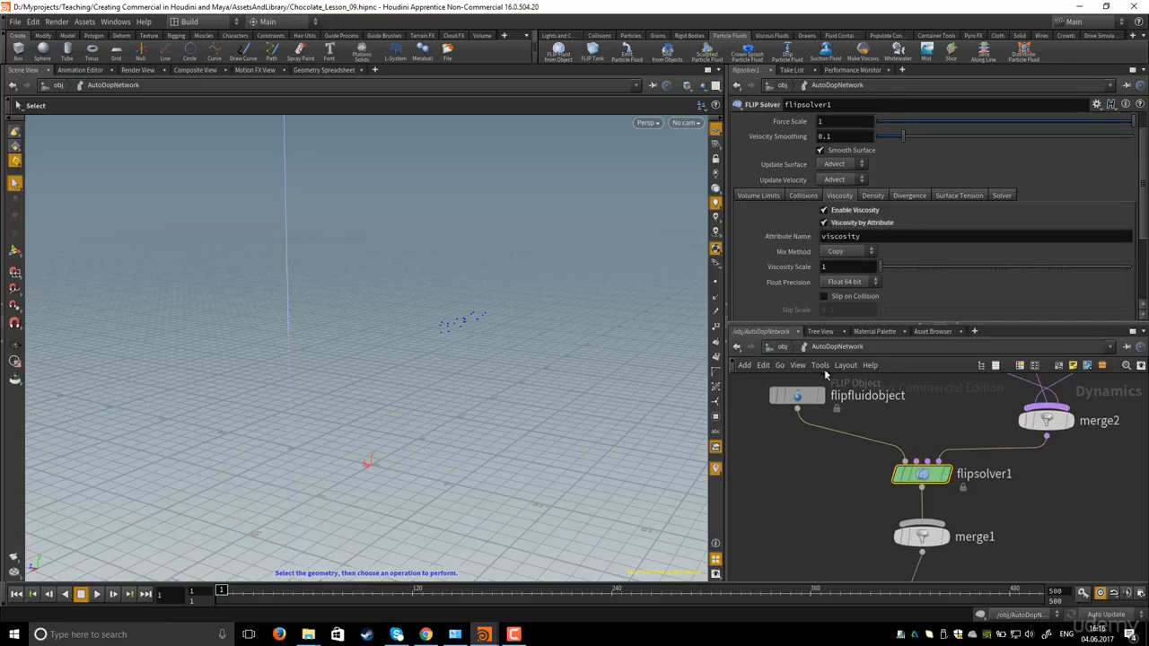
Set the physical Viscosity of the flipfluidobject node to 500.
{"action": "middle_click_drag", "start_coordinate": [837, 479], "coordinate": [852, 539]}
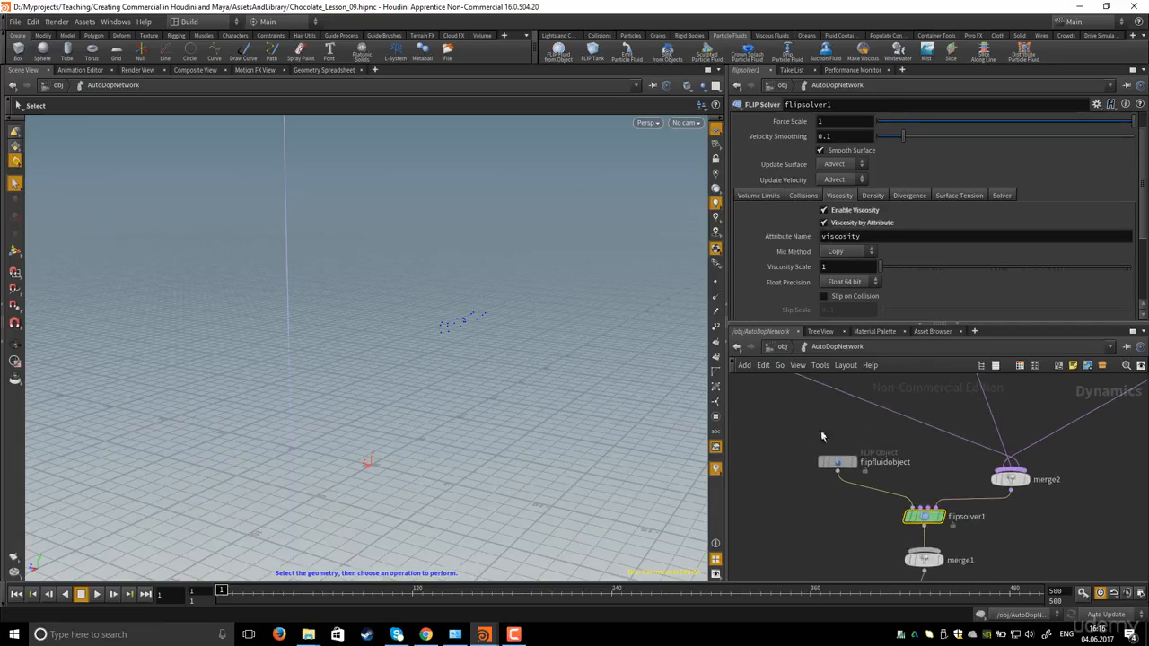
{"action": "left_click_drag", "start_coordinate": [916, 324], "coordinate": [916, 345]}
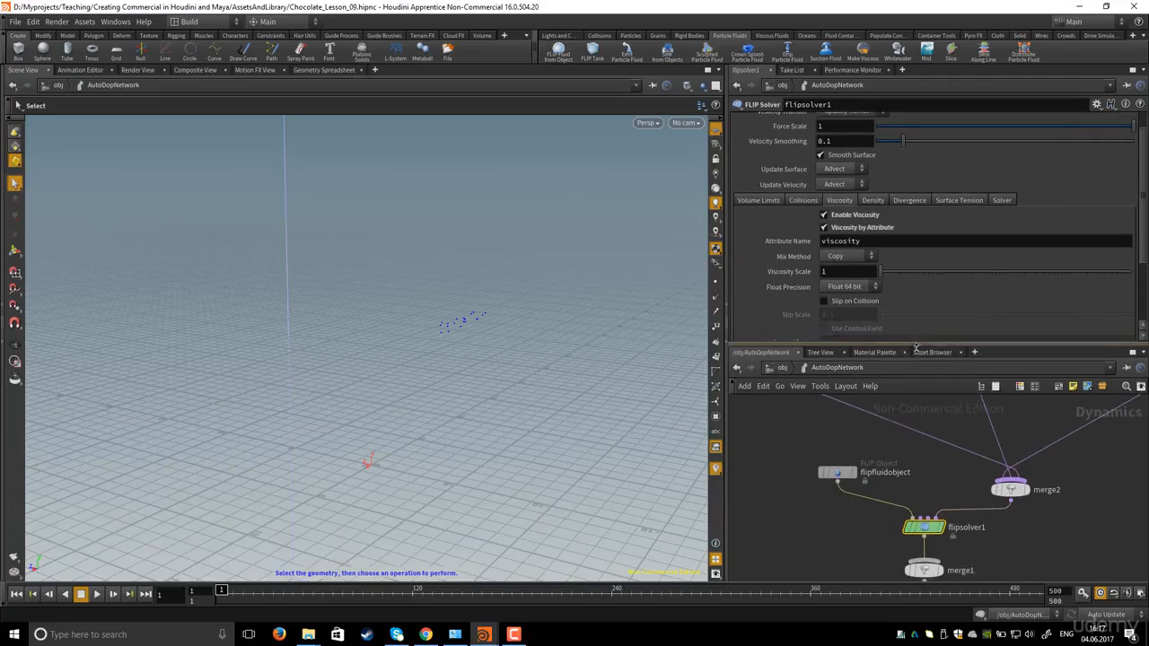
{"action": "left_click_drag", "start_coordinate": [781, 451], "coordinate": [877, 501]}
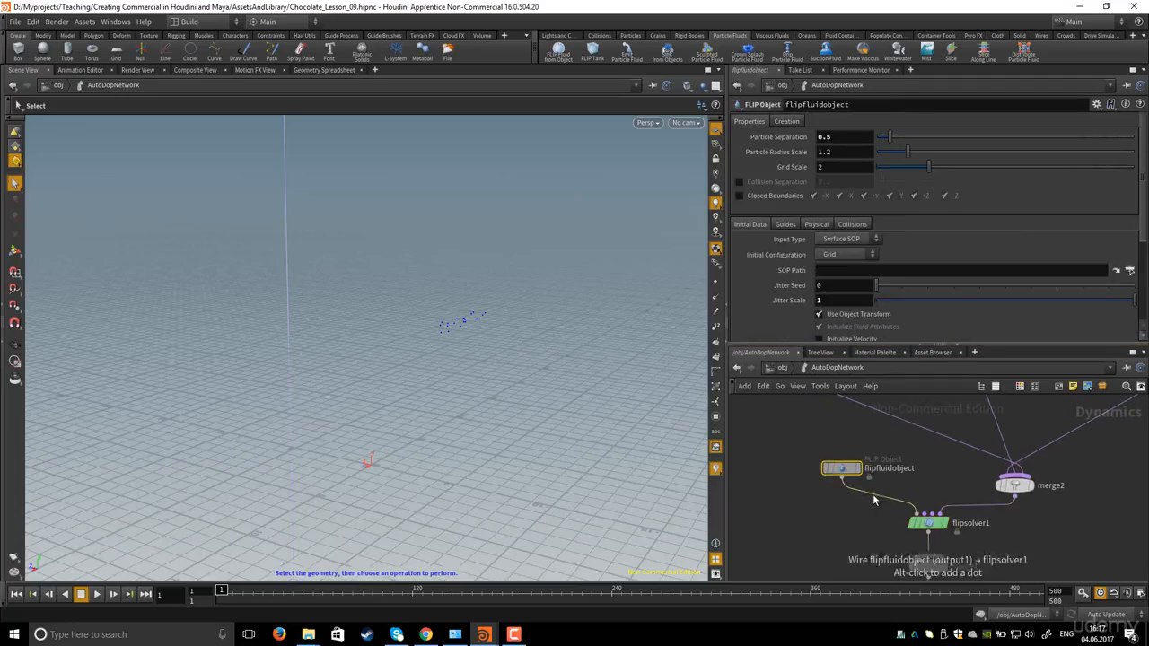
{"action": "left_click_drag", "start_coordinate": [810, 457], "coordinate": [912, 499]}
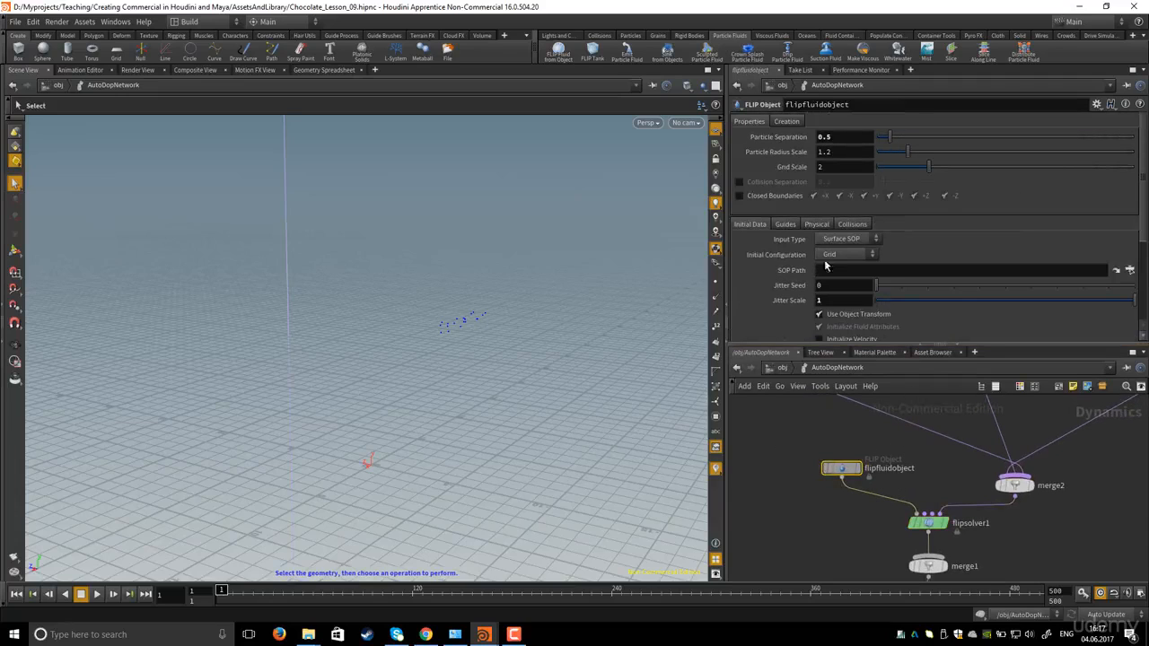
{"action": "left_click", "coordinate": [816, 224]}
{"action": "scroll", "coordinate": [777, 307], "scroll_direction": "down", "scroll_amount": 1}
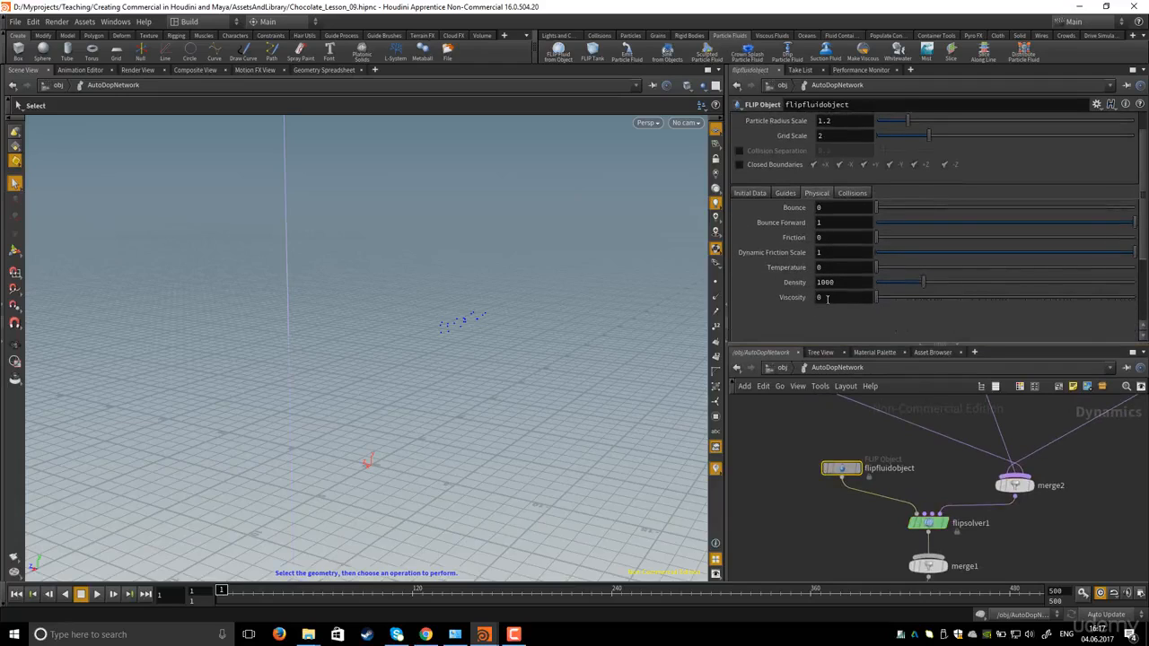
{"action": "mouse_move", "coordinate": [803, 303]}
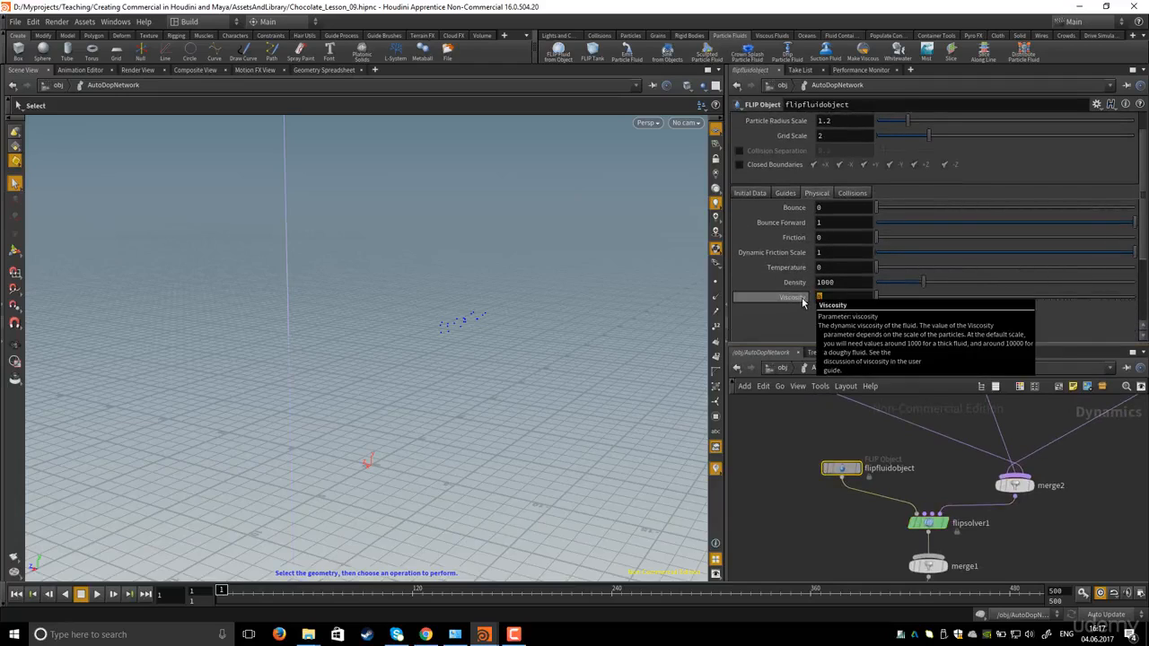
{"action": "key", "text": "Return"}
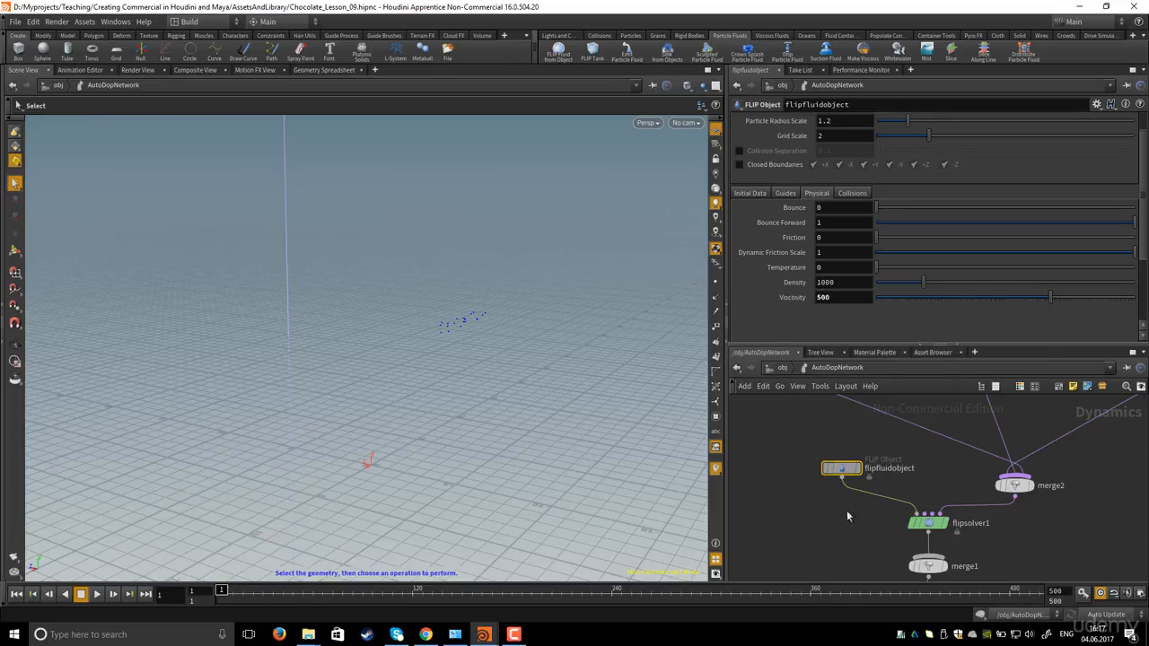
Review the viscosity settings of flipsolver1 and flipfluidobject.
{"action": "left_click", "coordinate": [927, 522]}
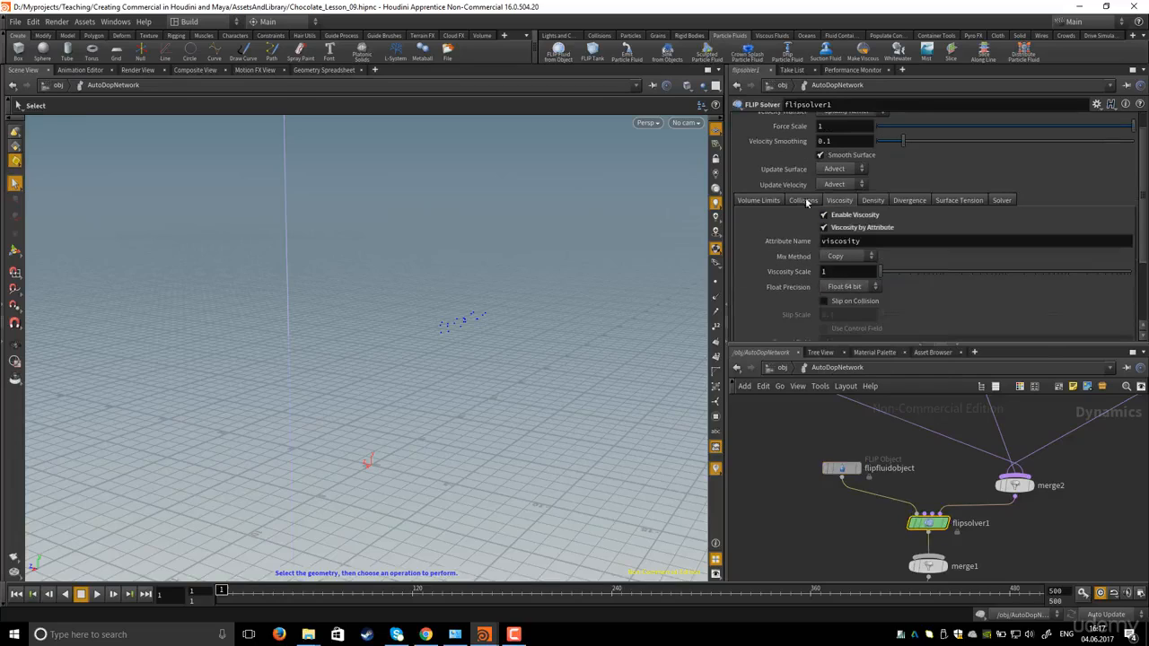
{"action": "left_click", "coordinate": [841, 467]}
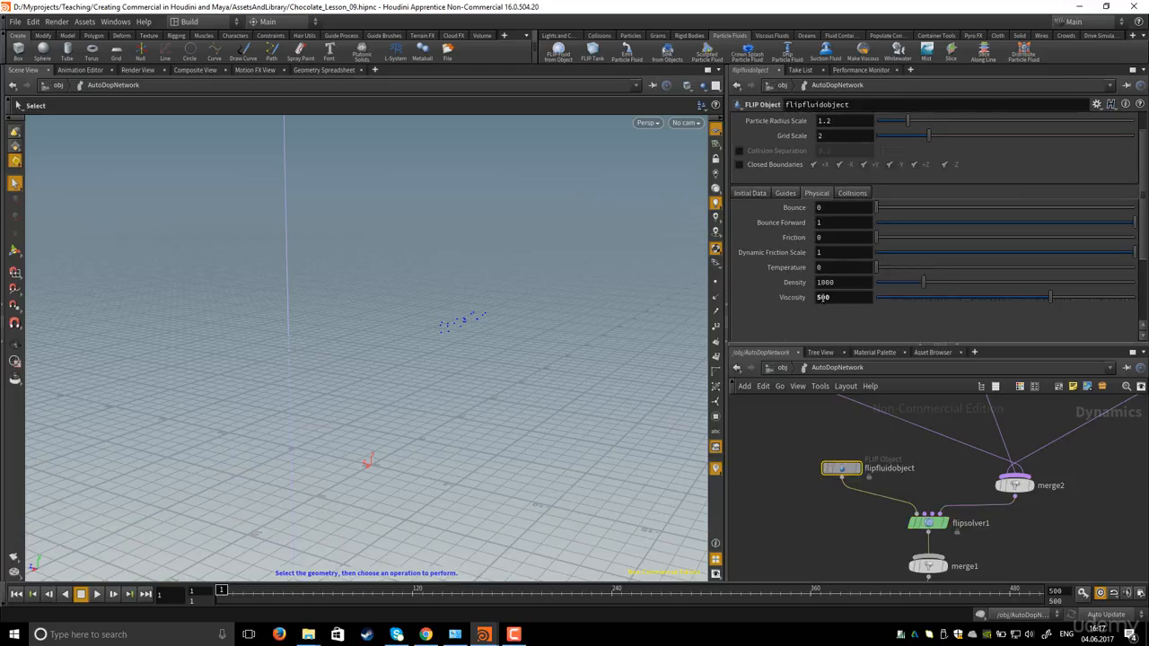
{"action": "middle_click_drag", "start_coordinate": [795, 422], "coordinate": [879, 503]}
{"action": "scroll", "coordinate": [804, 420], "scroll_direction": "down", "scroll_amount": 1}
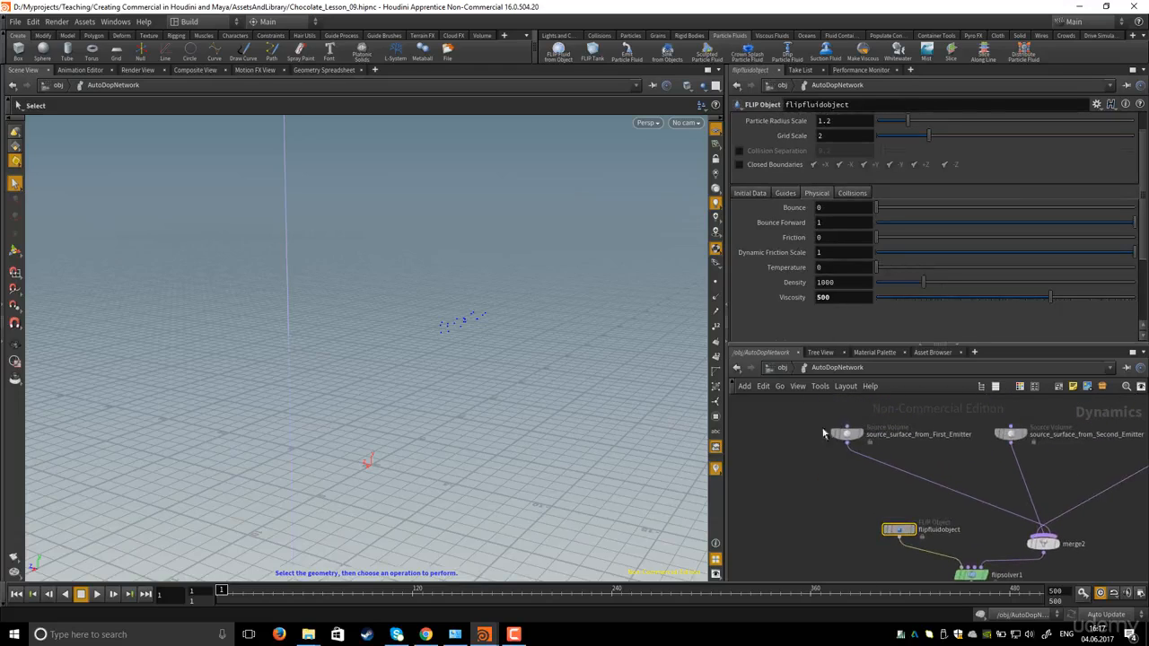
Enable the particle Viscosity attribute on the create_surface_volume node inside First_Emitter.
{"action": "left_click", "coordinate": [782, 369]}
{"action": "left_click", "coordinate": [947, 468]}
{"action": "left_click", "coordinate": [784, 369]}
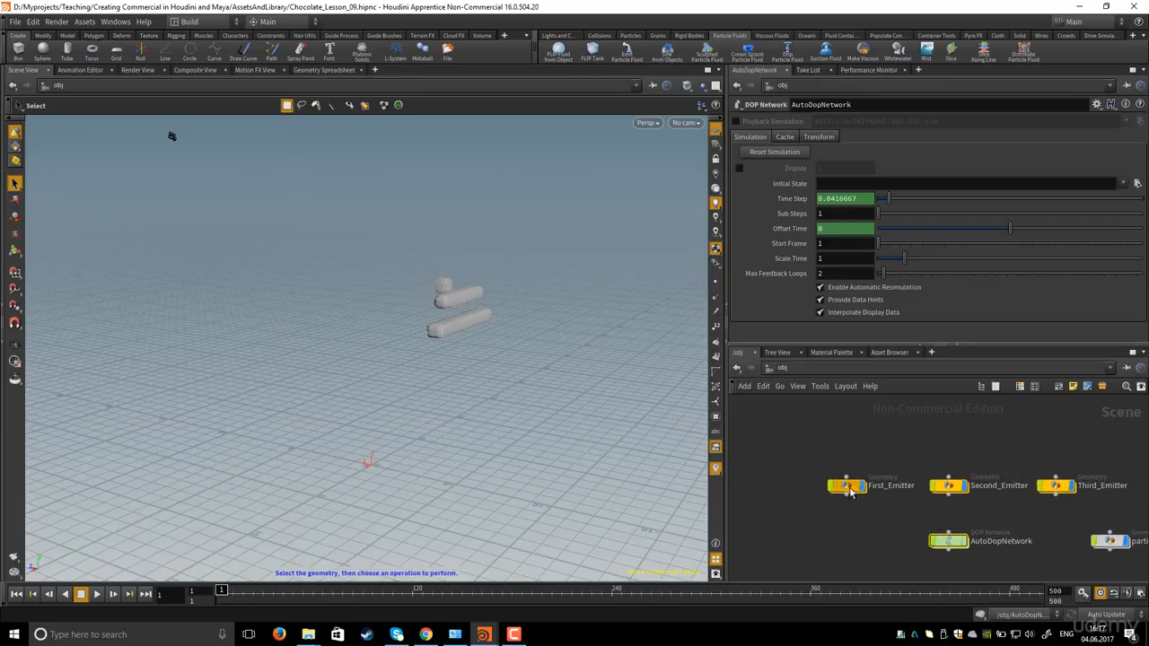
{"action": "double_click", "coordinate": [835, 485]}
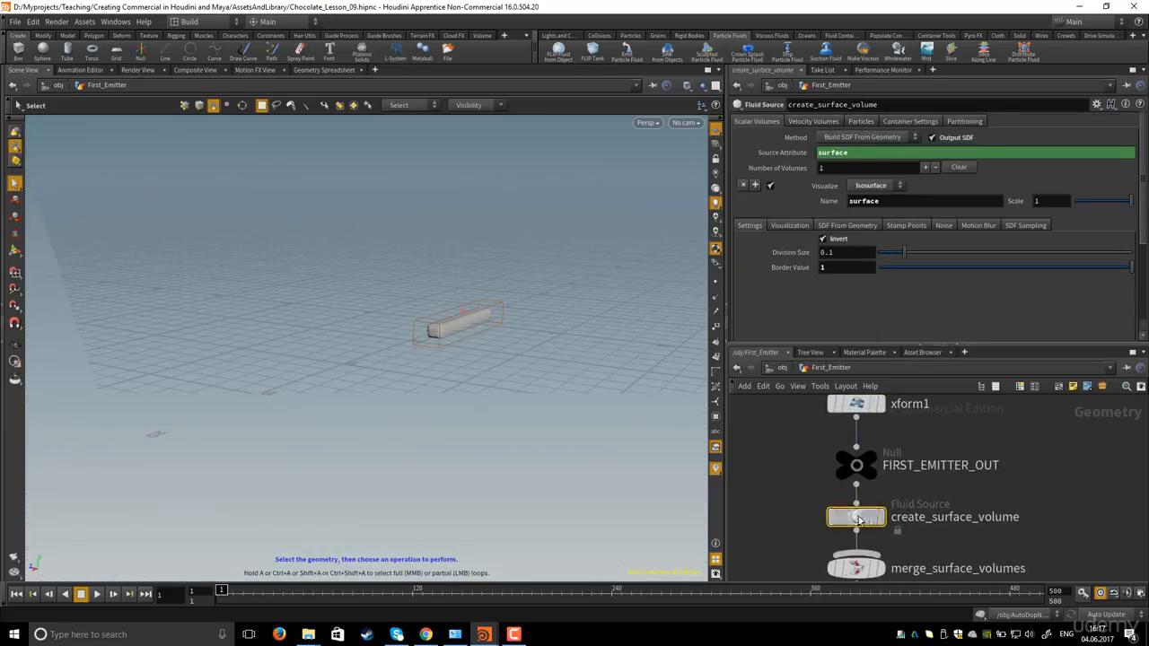
{"action": "left_click", "coordinate": [861, 122]}
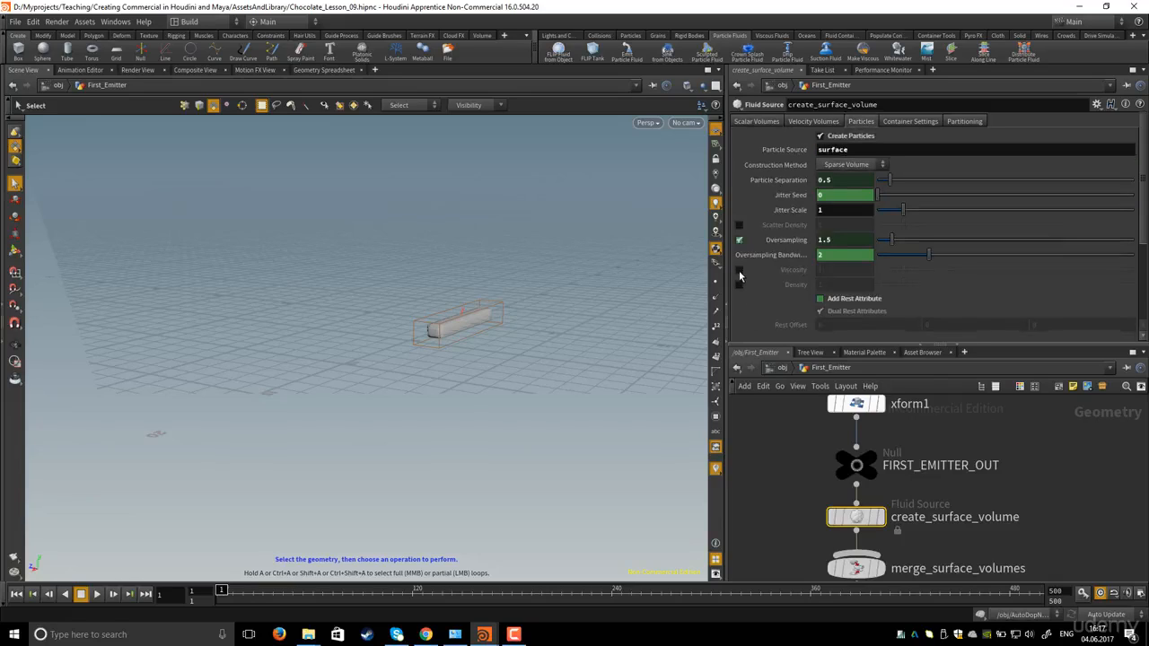
{"action": "left_click", "coordinate": [738, 270]}
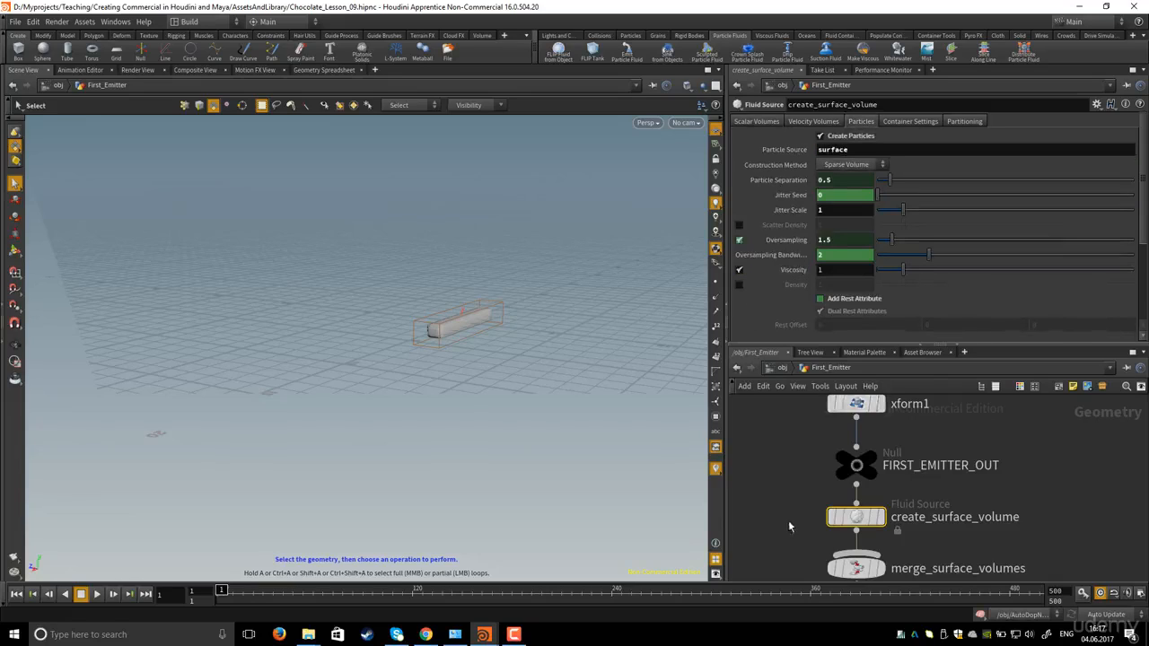
Show the particle settings of the create_surface_volume node inside Second_Emitter.
{"action": "key", "text": "u"}
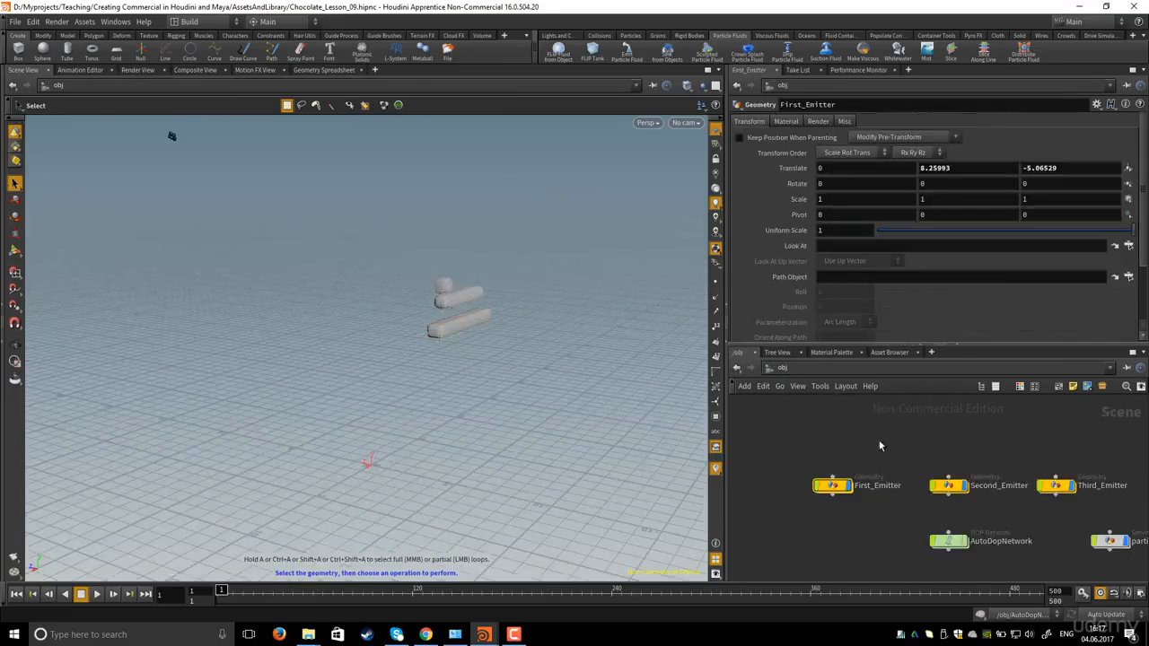
{"action": "double_click", "coordinate": [949, 486]}
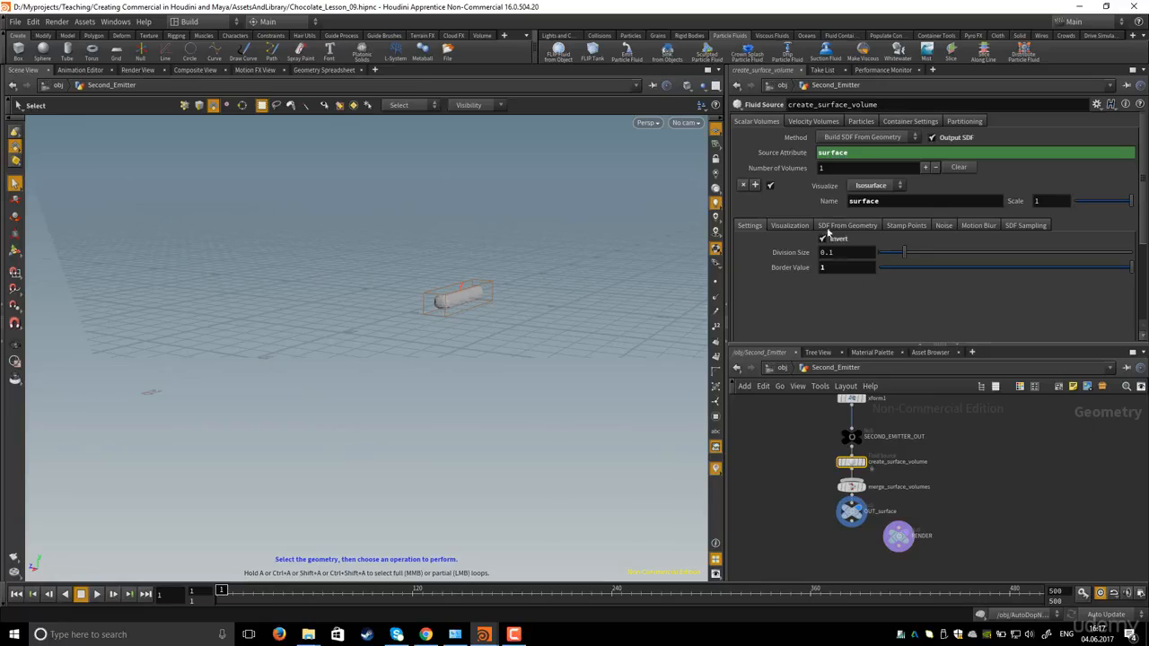
{"action": "left_click", "coordinate": [858, 123]}
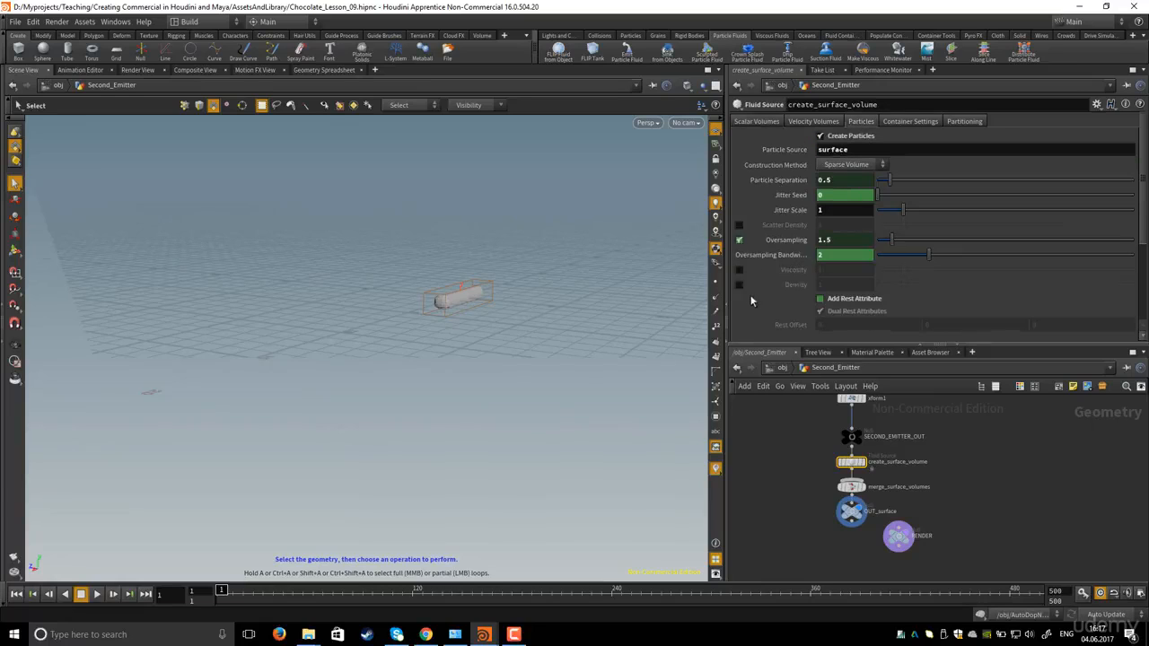
Enable the particle Viscosity attribute on the create_surface_volume node inside Third_Emitter.
{"action": "left_click", "coordinate": [780, 374]}
{"action": "double_click", "coordinate": [1055, 487]}
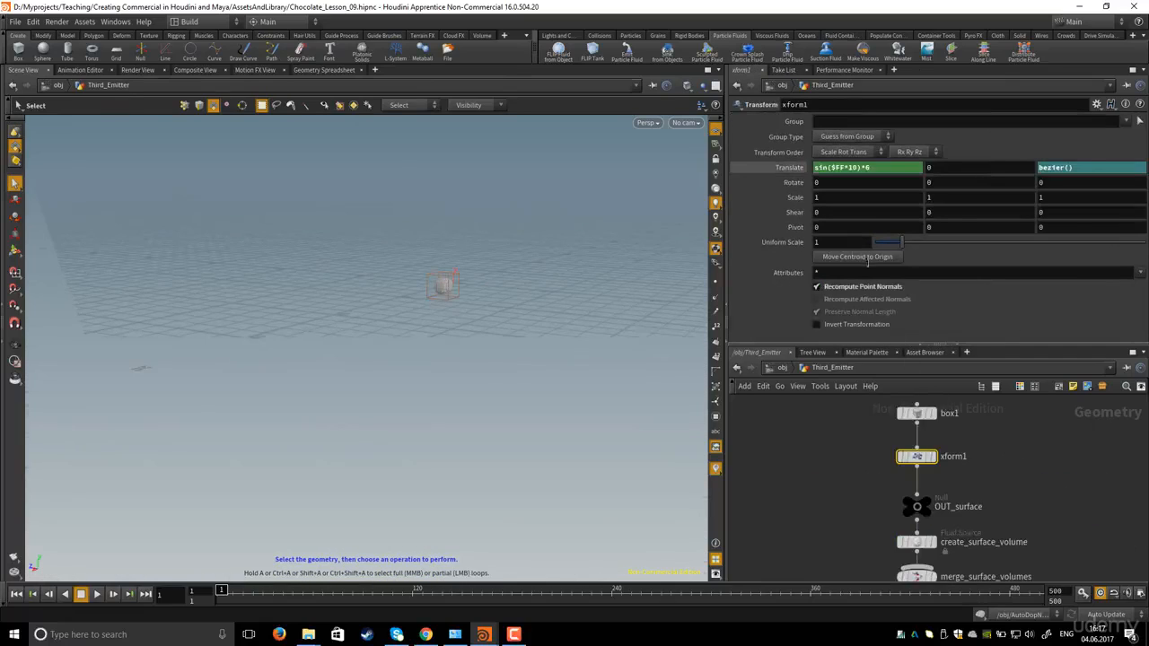
{"action": "middle_click_drag", "start_coordinate": [873, 506], "coordinate": [868, 453]}
{"action": "left_click", "coordinate": [916, 478]}
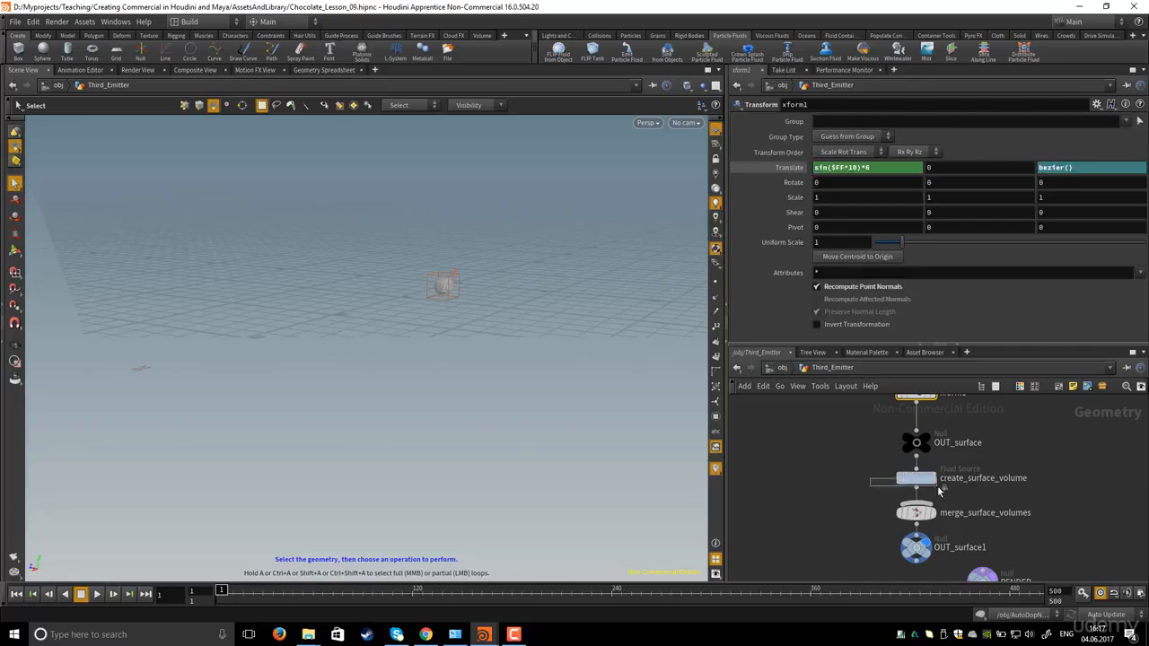
{"action": "left_click", "coordinate": [862, 121]}
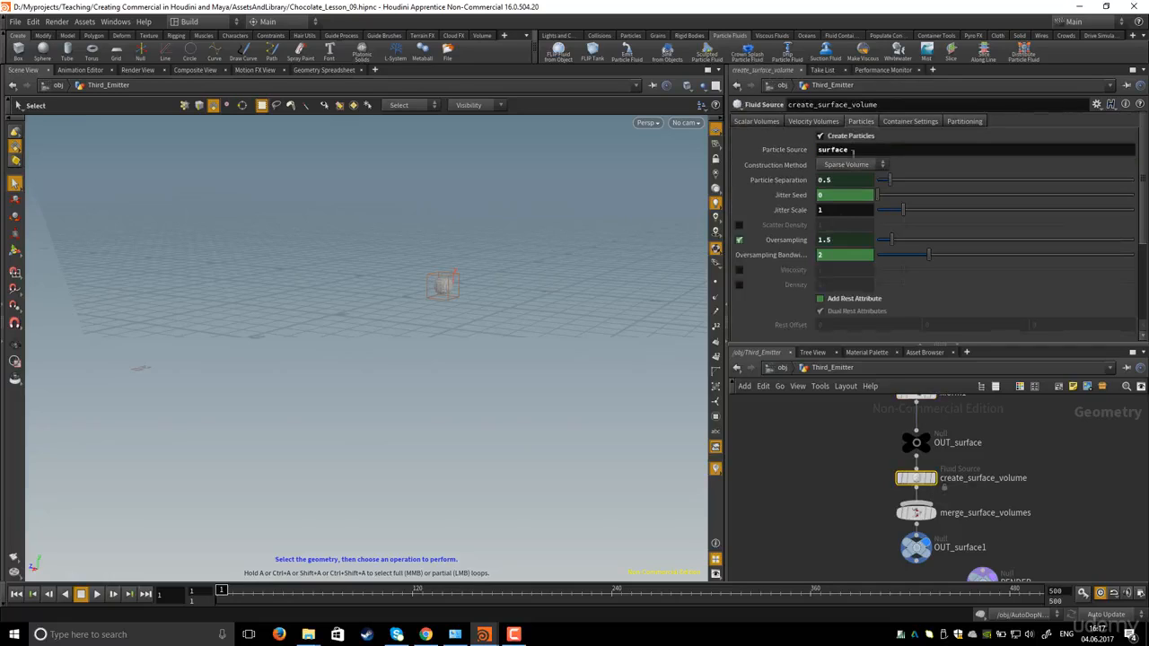
{"action": "left_click", "coordinate": [739, 270]}
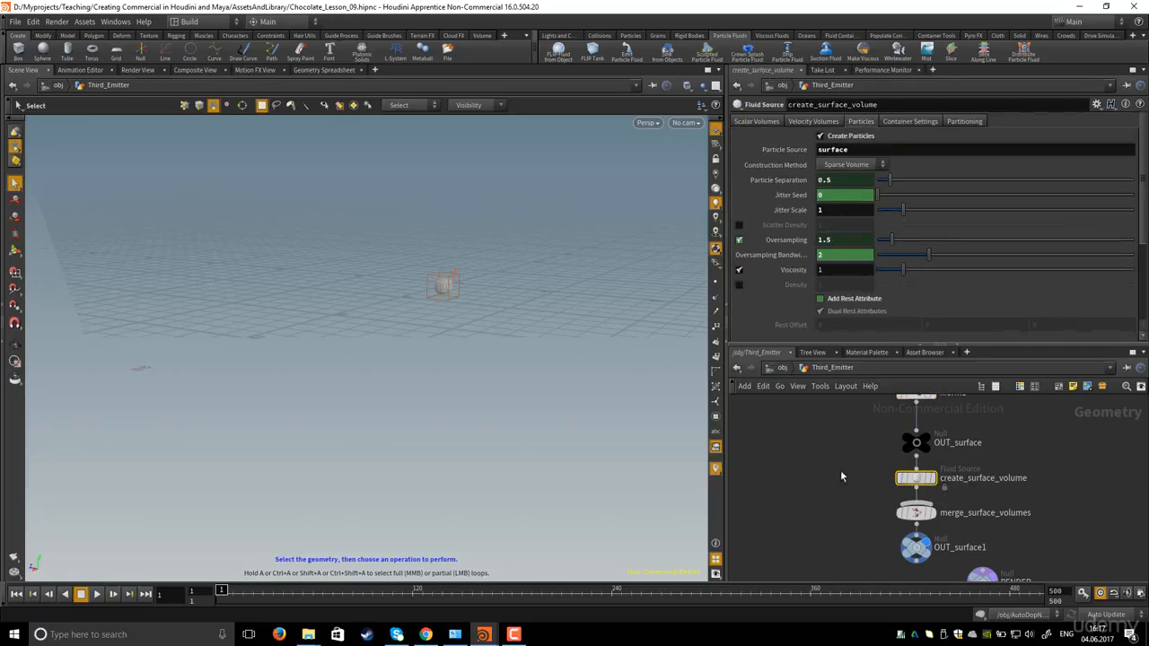
Return to the object level and select the AutoDopNetwork node.
{"action": "middle_click_drag", "start_coordinate": [841, 470], "coordinate": [840, 474]}
{"action": "left_click", "coordinate": [781, 369]}
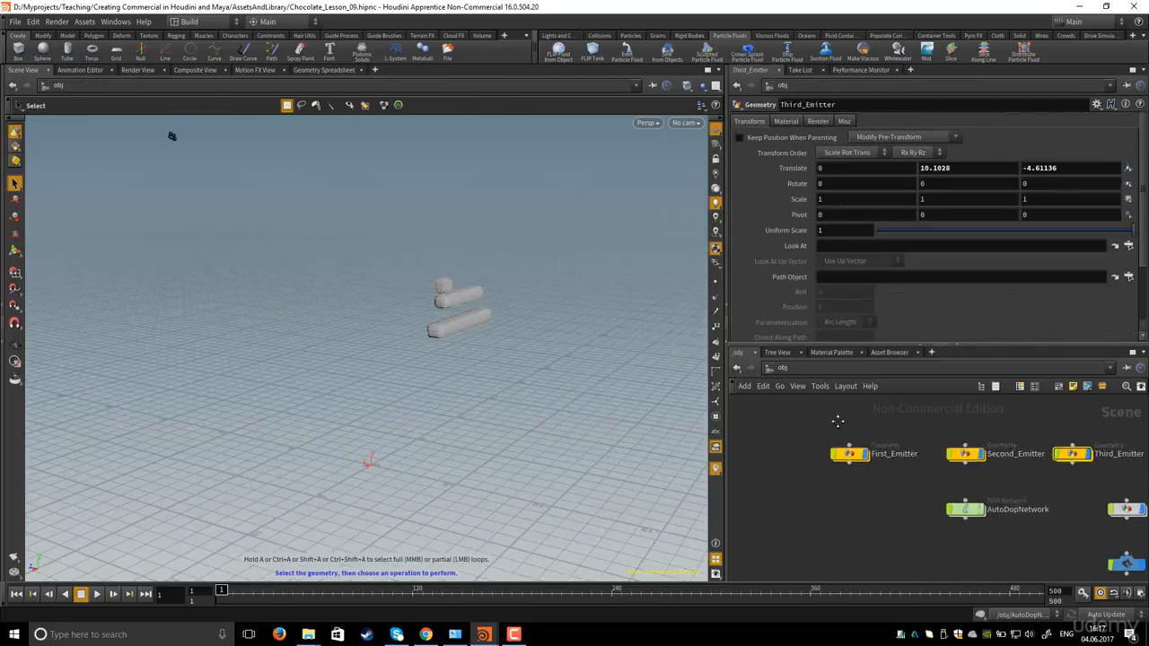
{"action": "middle_click_drag", "start_coordinate": [873, 477], "coordinate": [868, 458]}
{"action": "left_click", "coordinate": [927, 479]}
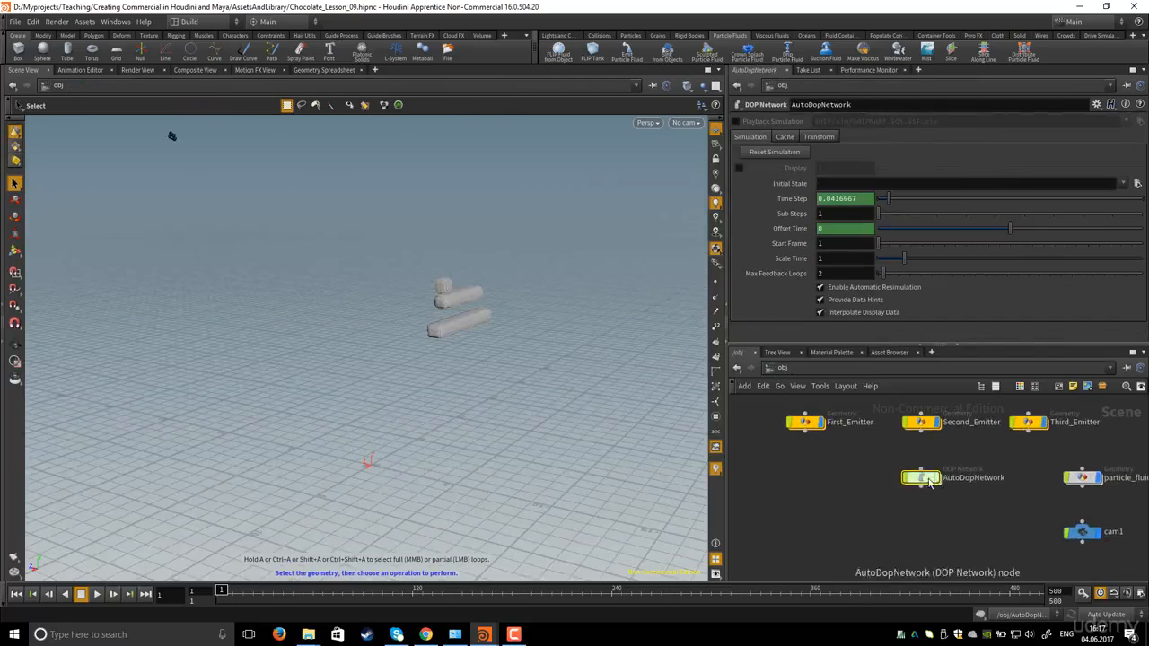
Move the AutoDopNetwork node farther below the emitter nodes and open the First_Emitter network.
{"action": "left_click_drag", "start_coordinate": [928, 479], "coordinate": [928, 500]}
{"action": "middle_click_drag", "start_coordinate": [911, 487], "coordinate": [888, 506]}
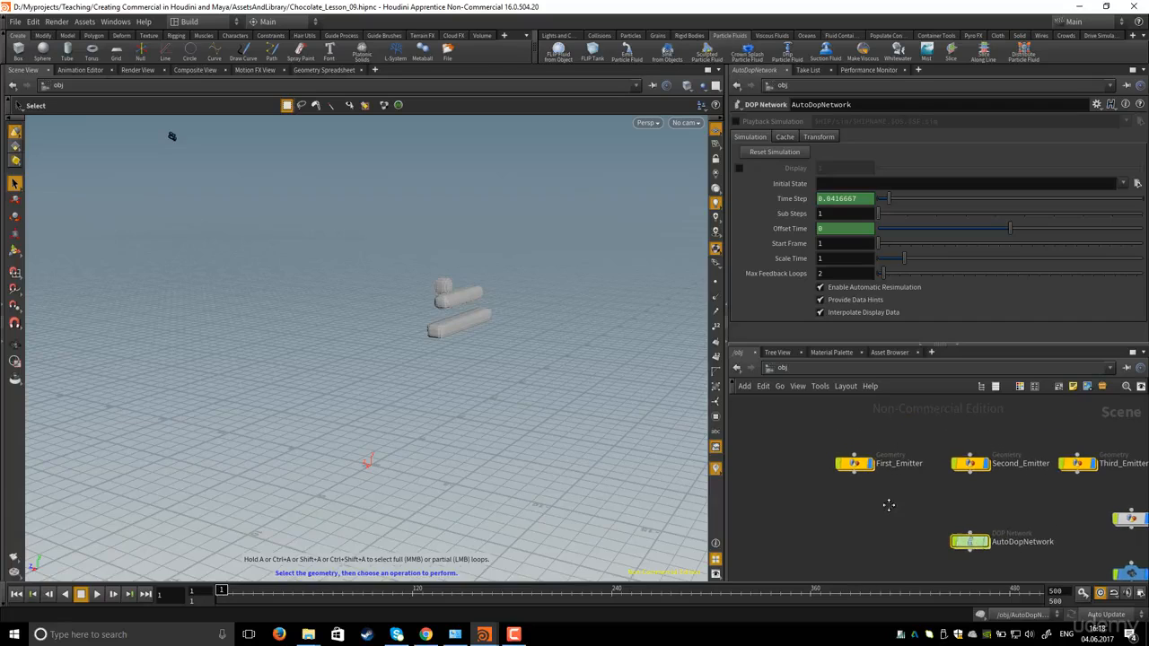
{"action": "double_click", "coordinate": [856, 465]}
Examine the order and parameters of the box1, xform1 and create_surface_volume nodes inside First_Emitter.
{"action": "middle_click_drag", "start_coordinate": [823, 457], "coordinate": [822, 486]}
{"action": "scroll", "coordinate": [822, 486], "scroll_direction": "down", "scroll_amount": 3}
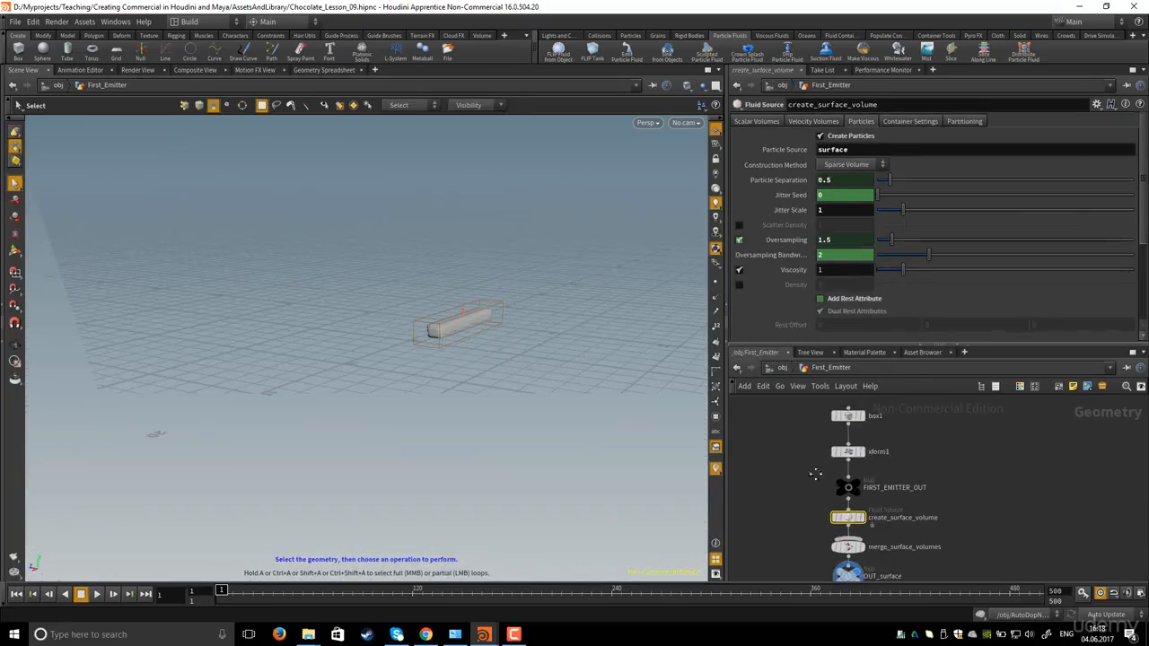
{"action": "left_click_drag", "start_coordinate": [836, 443], "coordinate": [895, 464]}
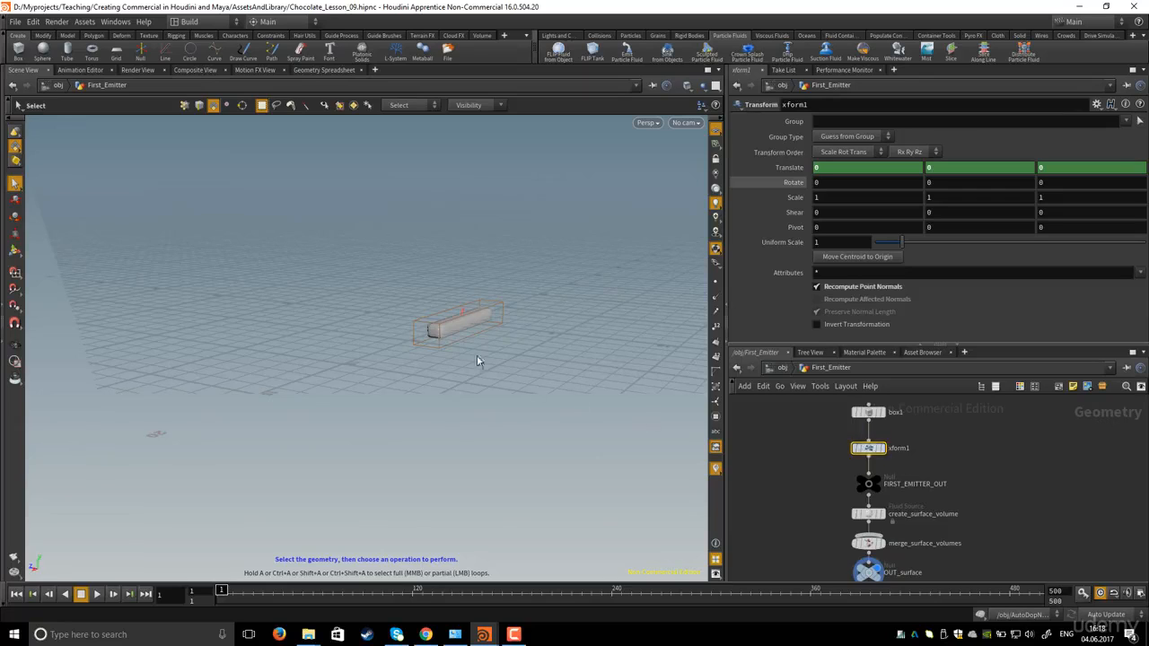
{"action": "middle_click_drag", "start_coordinate": [818, 490], "coordinate": [817, 464]}
{"action": "scroll", "coordinate": [818, 464], "scroll_direction": "up", "scroll_amount": 1}
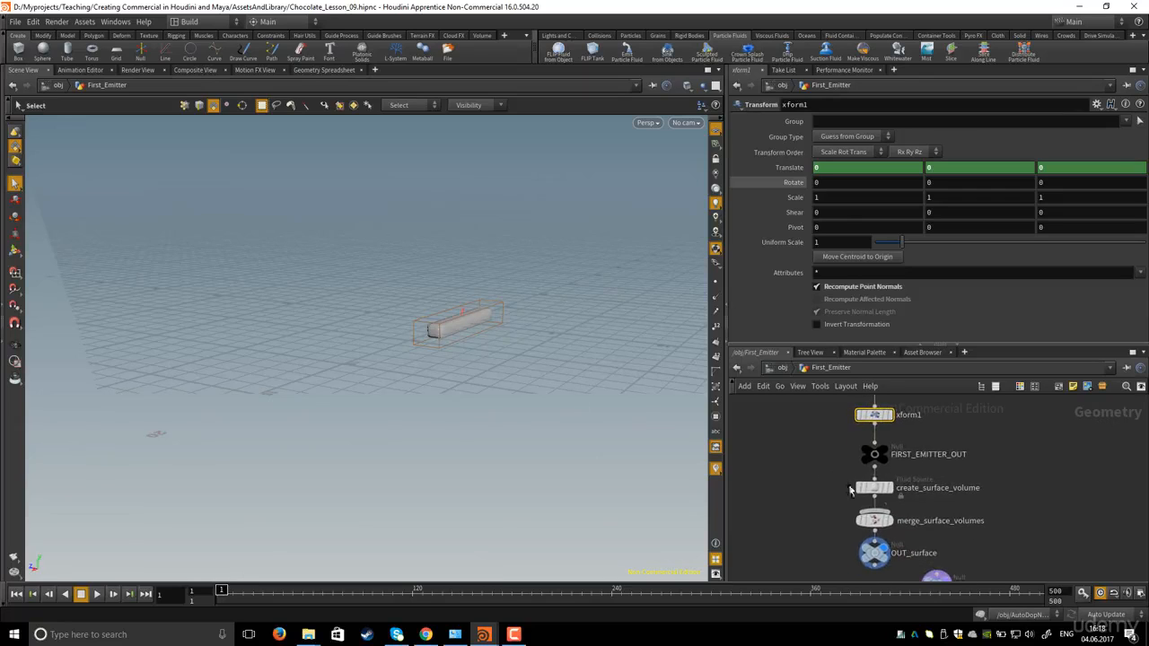
{"action": "left_click_drag", "start_coordinate": [838, 482], "coordinate": [891, 500]}
{"action": "scroll", "coordinate": [821, 472], "scroll_direction": "down", "scroll_amount": 1}
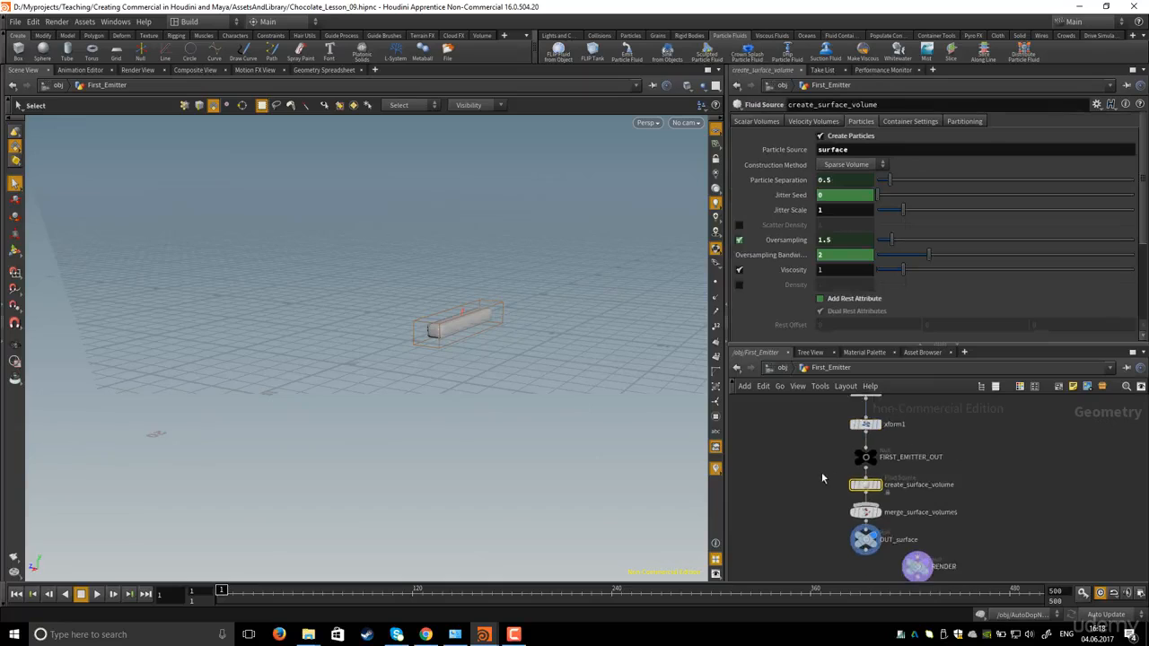
{"action": "middle_click_drag", "start_coordinate": [822, 472], "coordinate": [802, 505]}
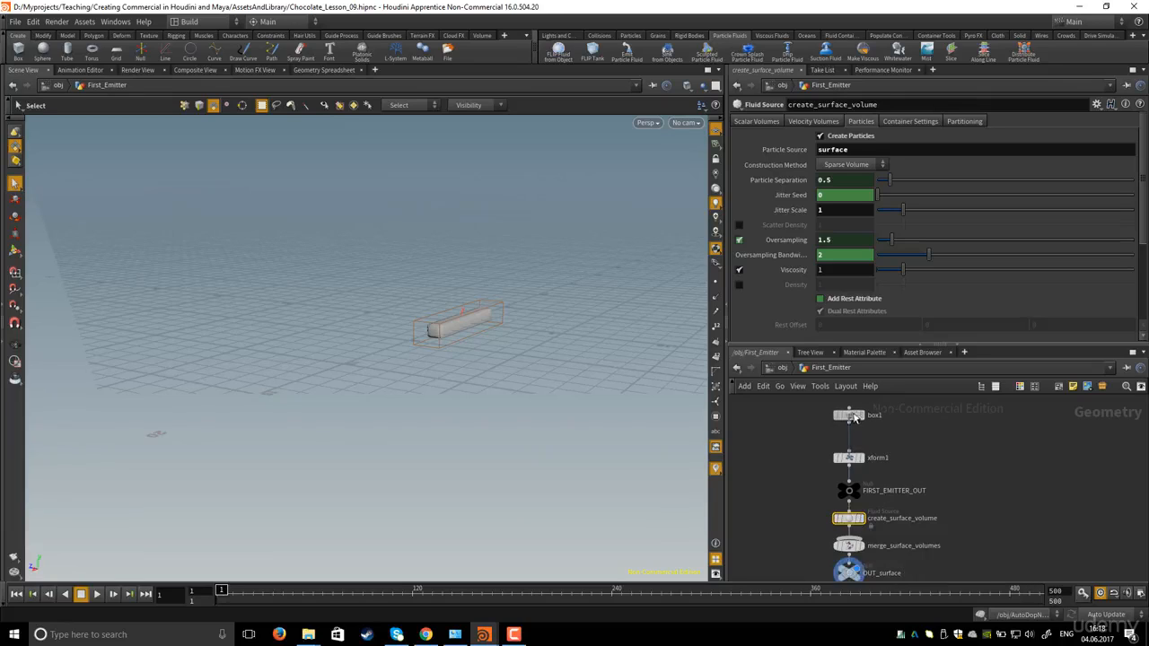
{"action": "scroll", "coordinate": [855, 429], "scroll_direction": "up", "scroll_amount": 2}
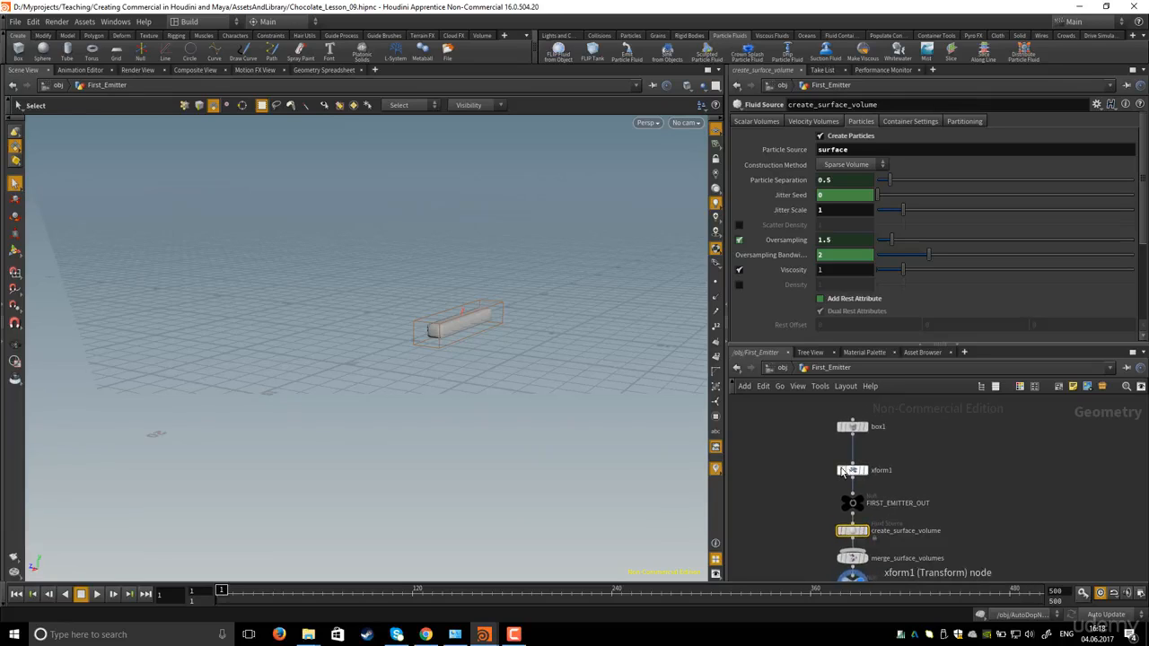
{"action": "left_click", "coordinate": [853, 471]}
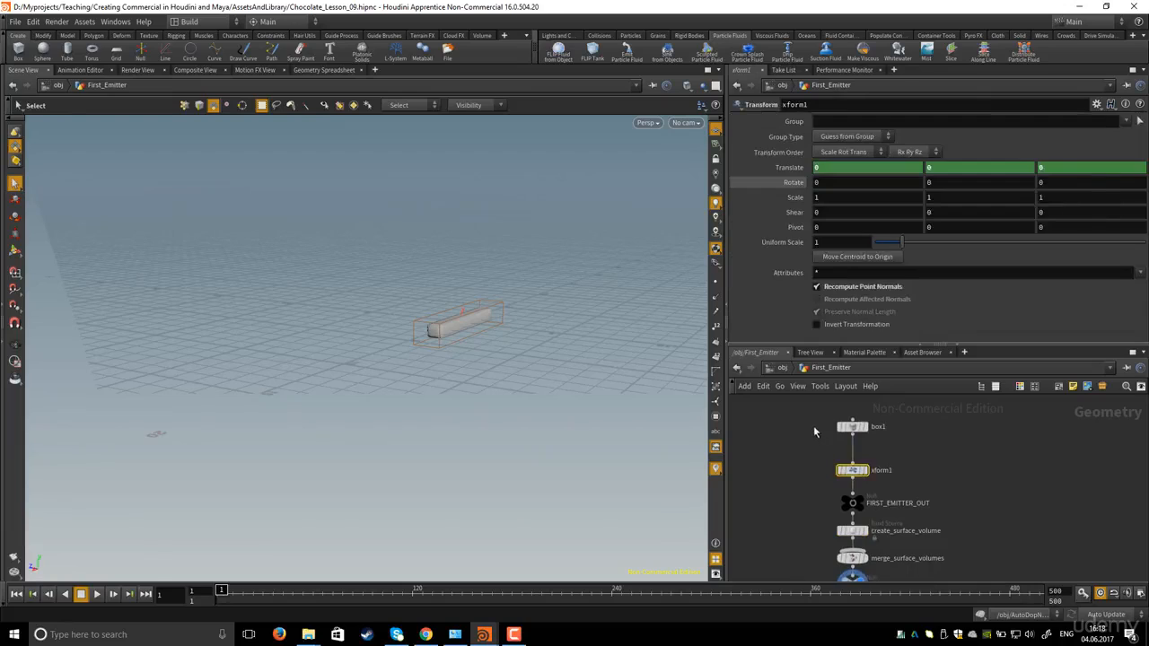
{"action": "left_click", "coordinate": [851, 426]}
{"action": "left_click", "coordinate": [850, 515]}
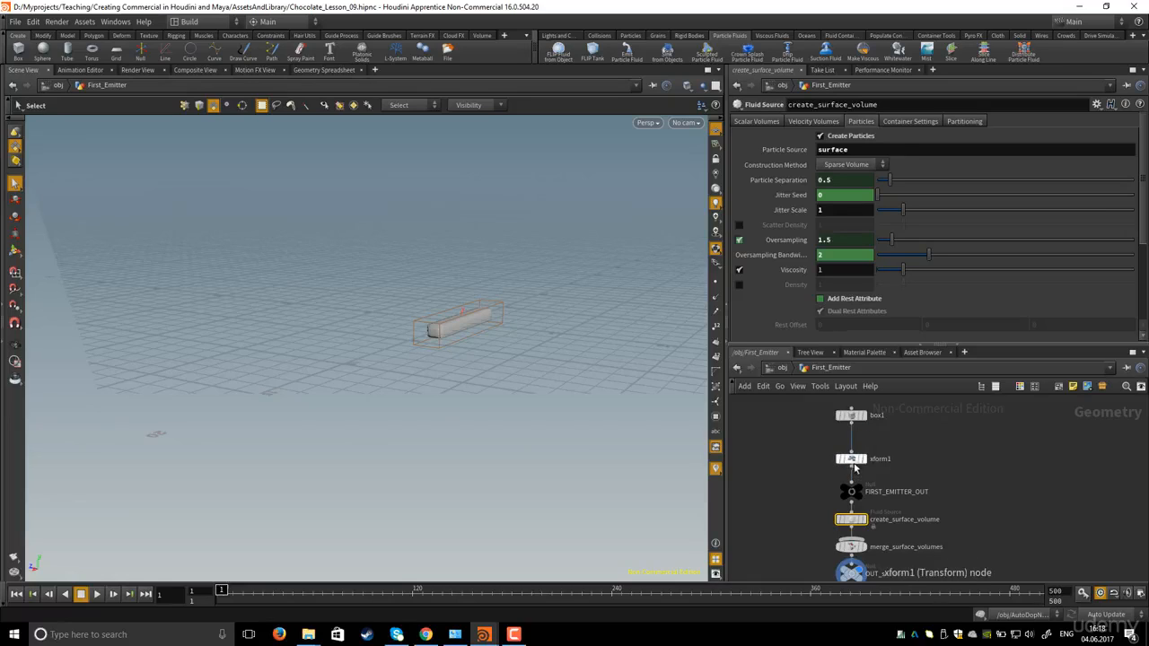
{"action": "mouse_move", "coordinate": [818, 462]}
{"action": "middle_mouse_down"}
{"action": "mouse_move", "coordinate": [804, 457]}
{"action": "mouse_move", "coordinate": [819, 458]}
{"action": "middle_mouse_up"}
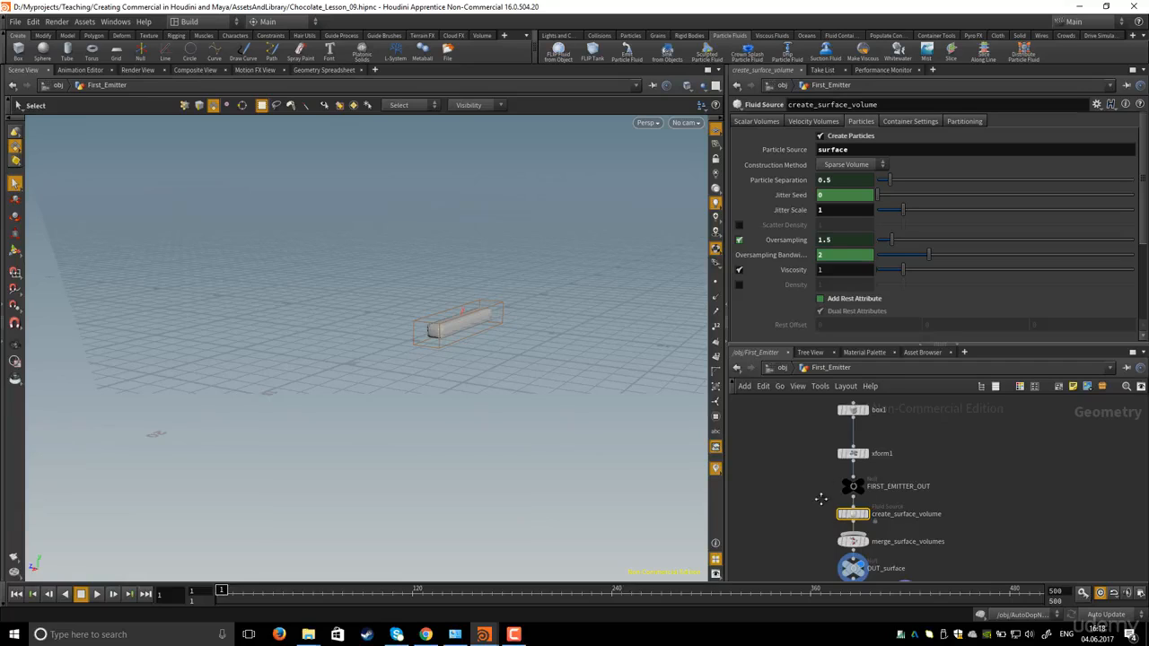
{"action": "middle_click_drag", "start_coordinate": [820, 499], "coordinate": [868, 504]}
{"action": "scroll", "coordinate": [812, 497], "scroll_direction": "up", "scroll_amount": 1}
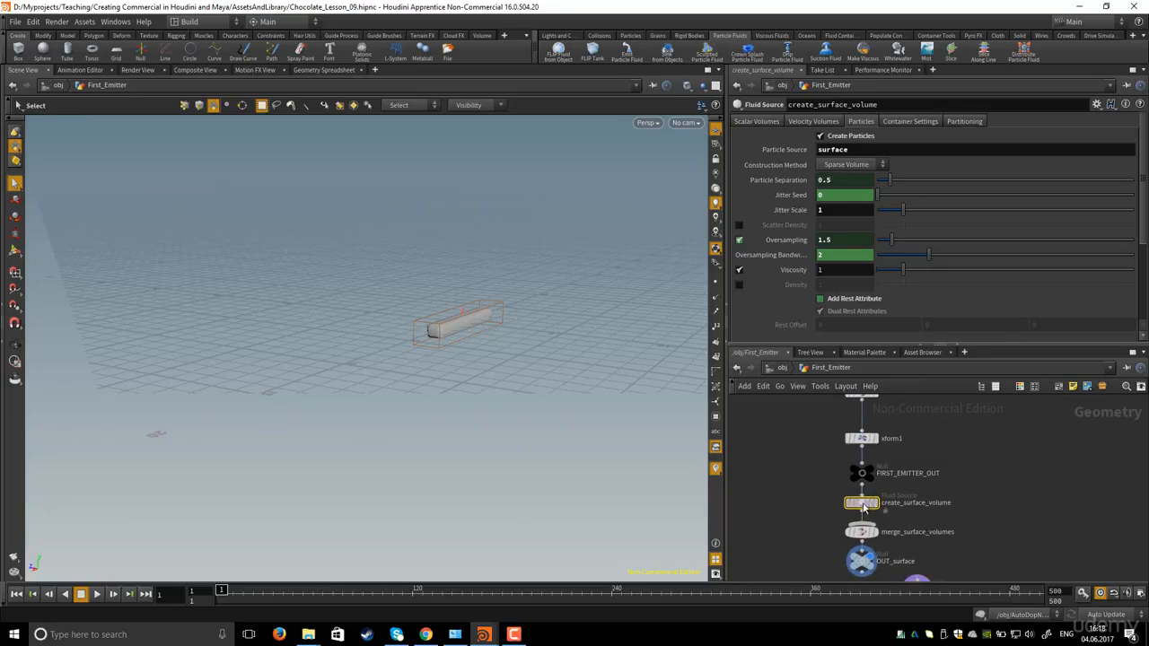
Detach create_surface_volume from below FIRST_EMITTER_OUT and insert it between box1 and xform1 inside First_Emitter.
{"action": "left_click_drag", "start_coordinate": [864, 506], "coordinate": [790, 501]}
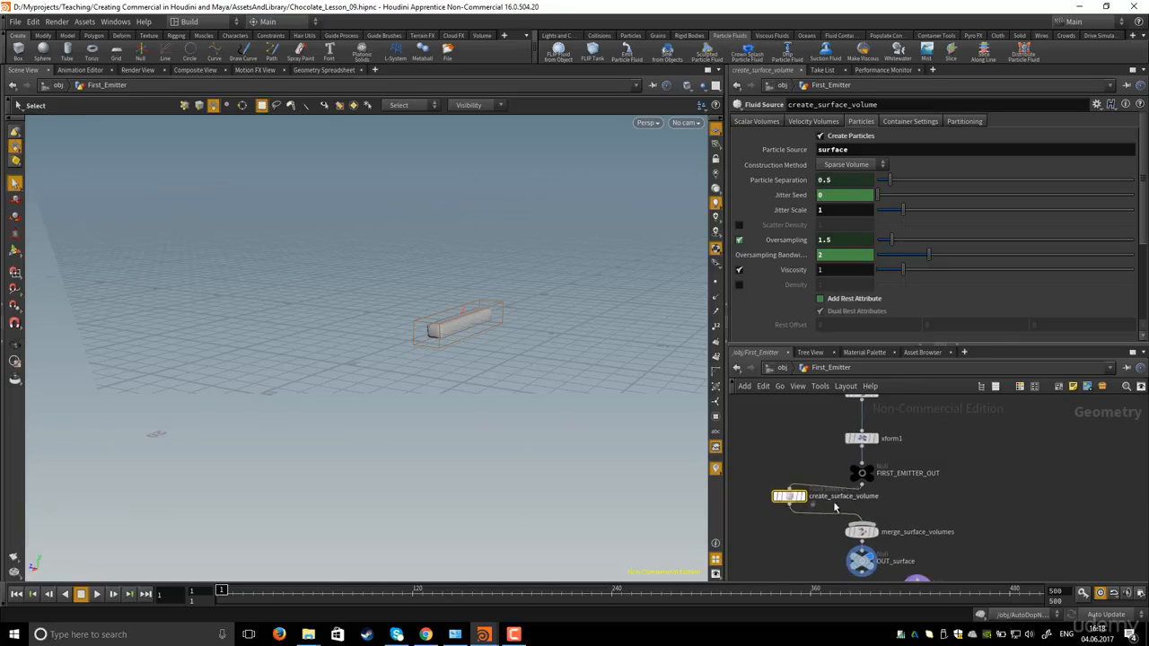
{"action": "middle_click_drag", "start_coordinate": [933, 506], "coordinate": [979, 504]}
{"action": "scroll", "coordinate": [954, 505], "scroll_direction": "up", "scroll_amount": 1}
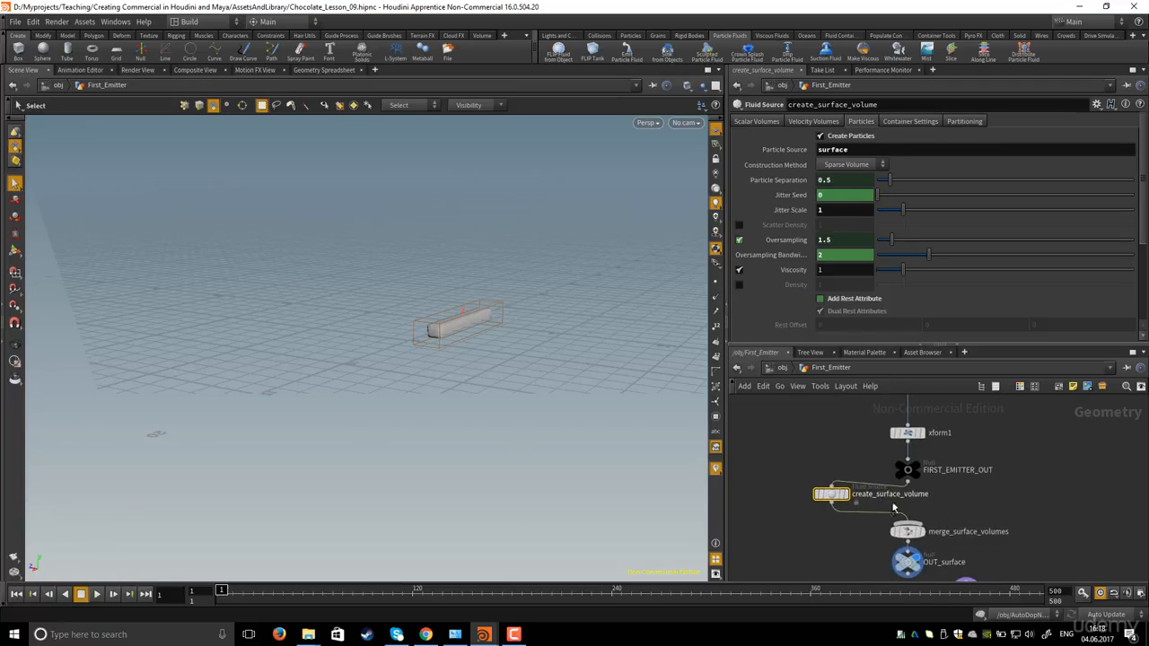
{"action": "left_click_drag", "start_coordinate": [833, 499], "coordinate": [815, 438]}
{"action": "middle_click_drag", "start_coordinate": [821, 456], "coordinate": [826, 522]}
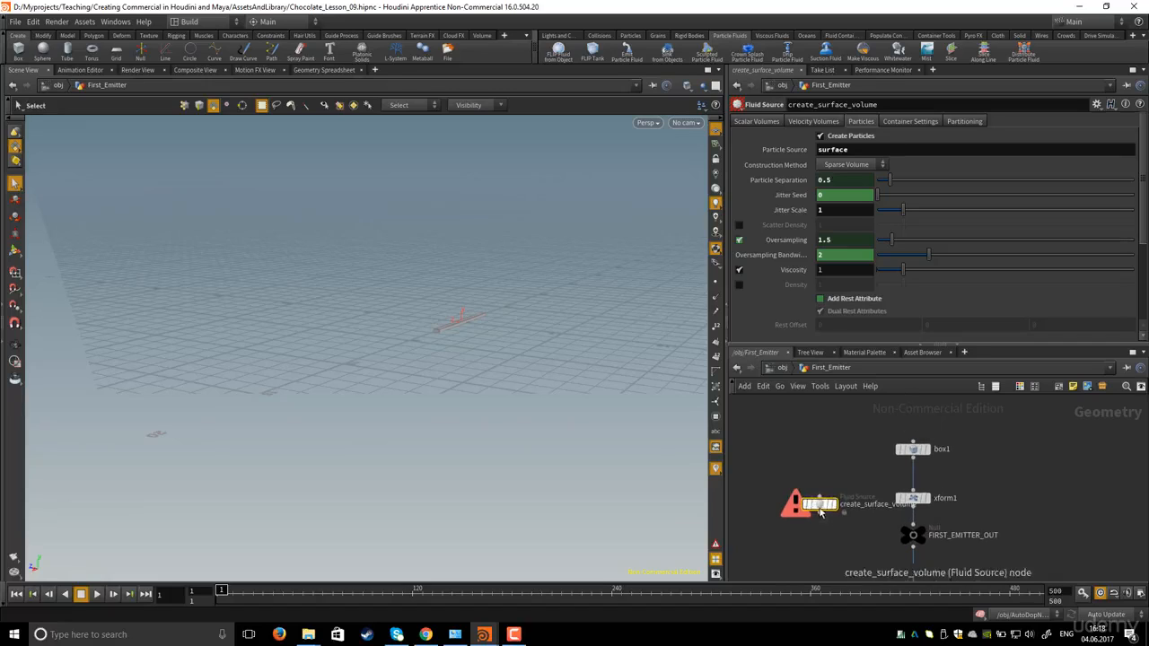
{"action": "left_click_drag", "start_coordinate": [826, 508], "coordinate": [920, 485]}
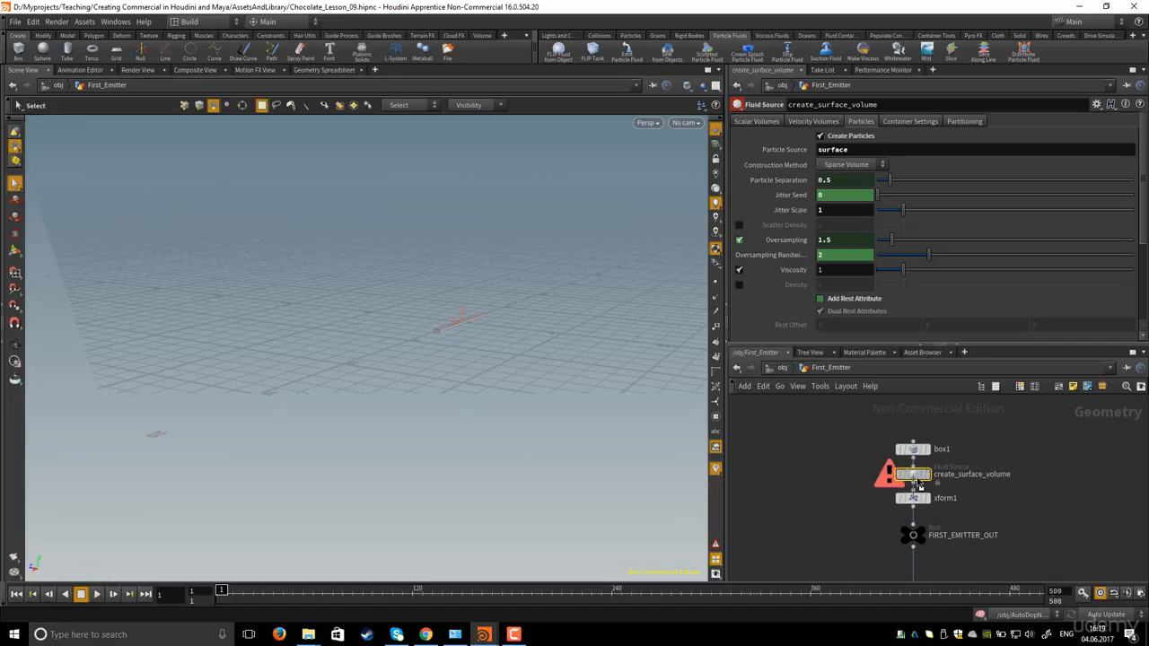
{"action": "mouse_move", "coordinate": [848, 474]}
{"action": "middle_mouse_down"}
{"action": "mouse_move", "coordinate": [825, 462]}
{"action": "mouse_move", "coordinate": [815, 430]}
{"action": "mouse_move", "coordinate": [835, 456]}
{"action": "mouse_move", "coordinate": [856, 436]}
{"action": "mouse_move", "coordinate": [853, 459]}
{"action": "middle_mouse_up"}
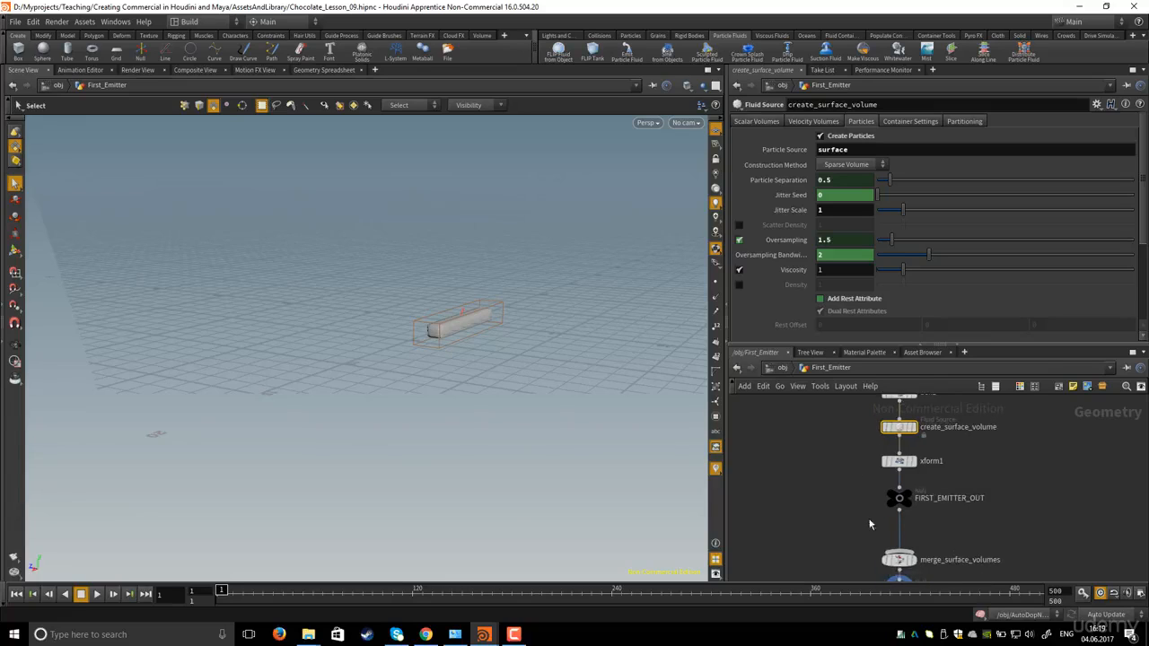
{"action": "middle_click_drag", "start_coordinate": [861, 514], "coordinate": [857, 525]}
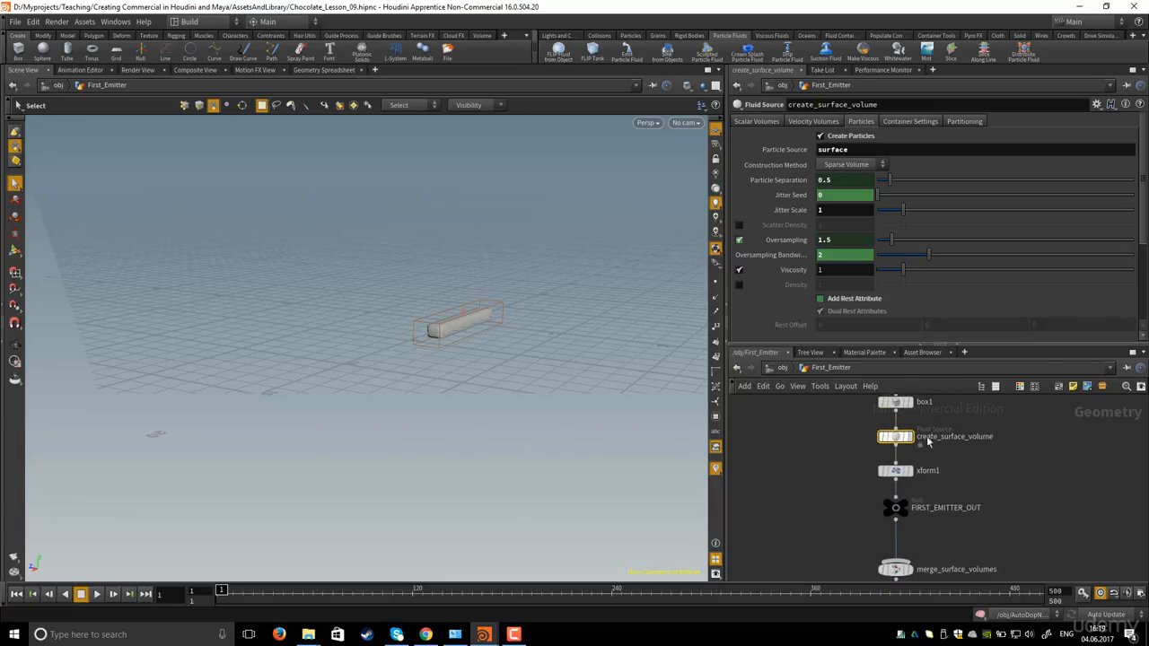
{"action": "middle_click_drag", "start_coordinate": [860, 476], "coordinate": [858, 484]}
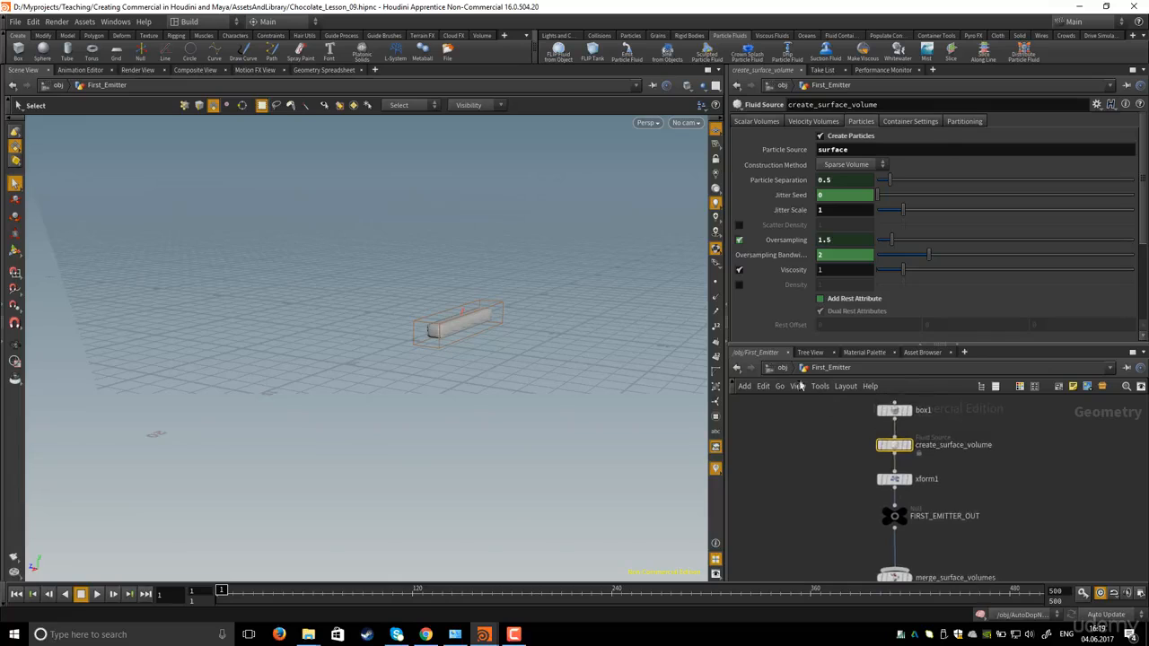
Inside Second_Emitter, detach create_surface_volume, raise box1 to make room, and insert create_surface_volume between box1 and xform1.
{"action": "left_click", "coordinate": [782, 368]}
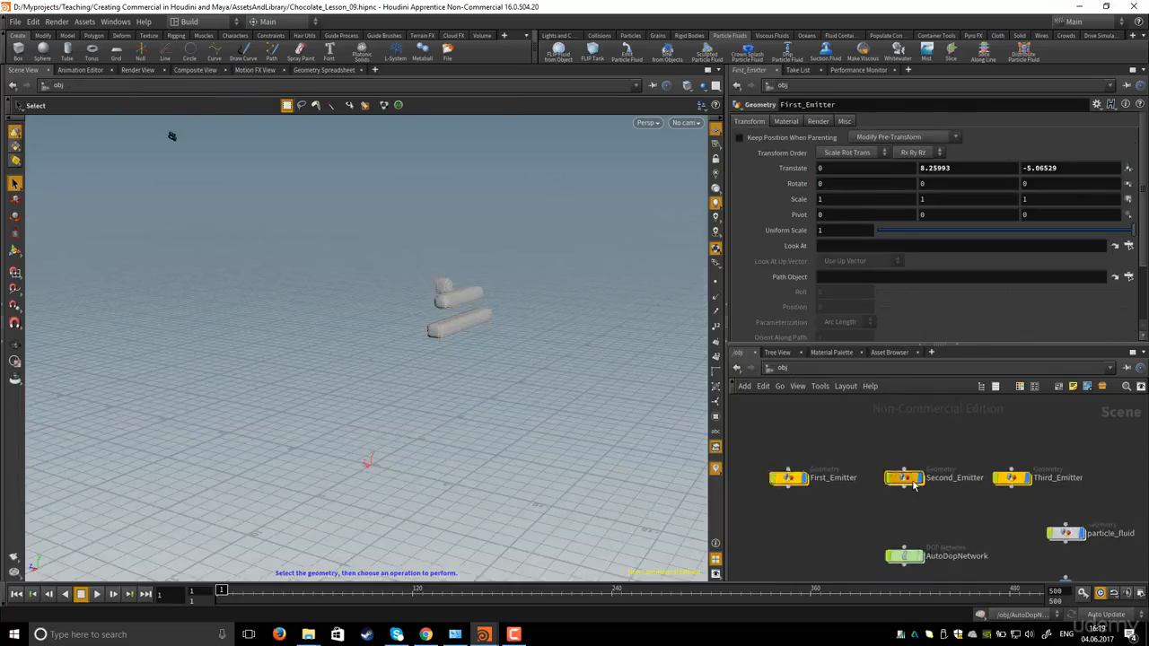
{"action": "double_click", "coordinate": [906, 479]}
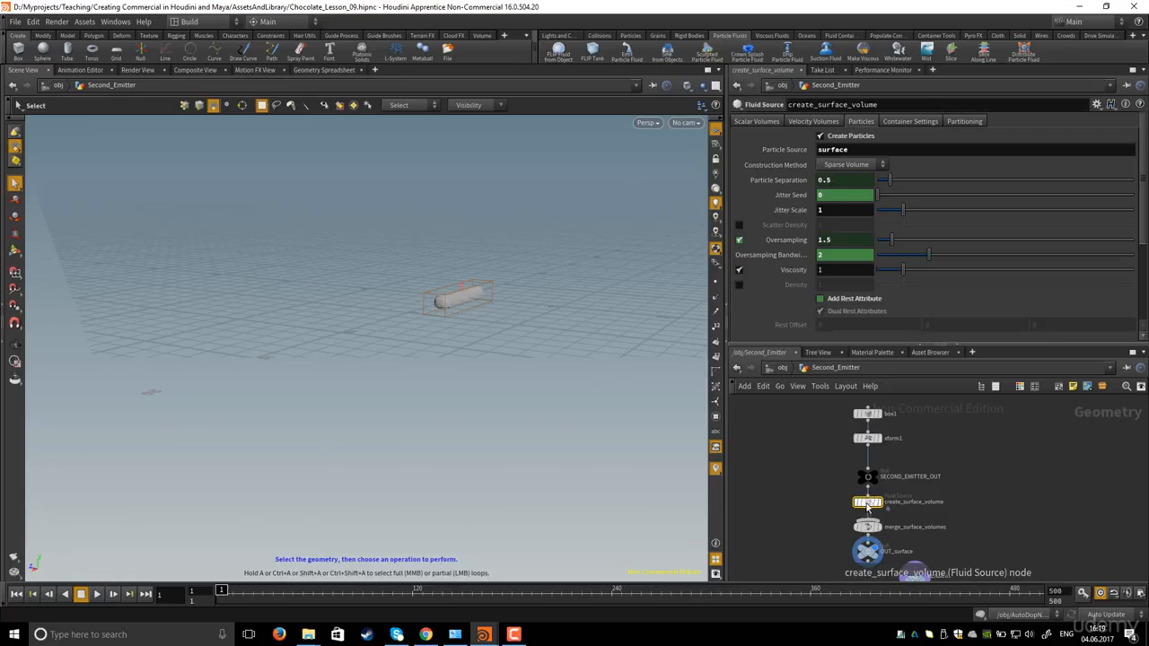
{"action": "scroll", "coordinate": [868, 508], "scroll_direction": "up", "scroll_amount": 2}
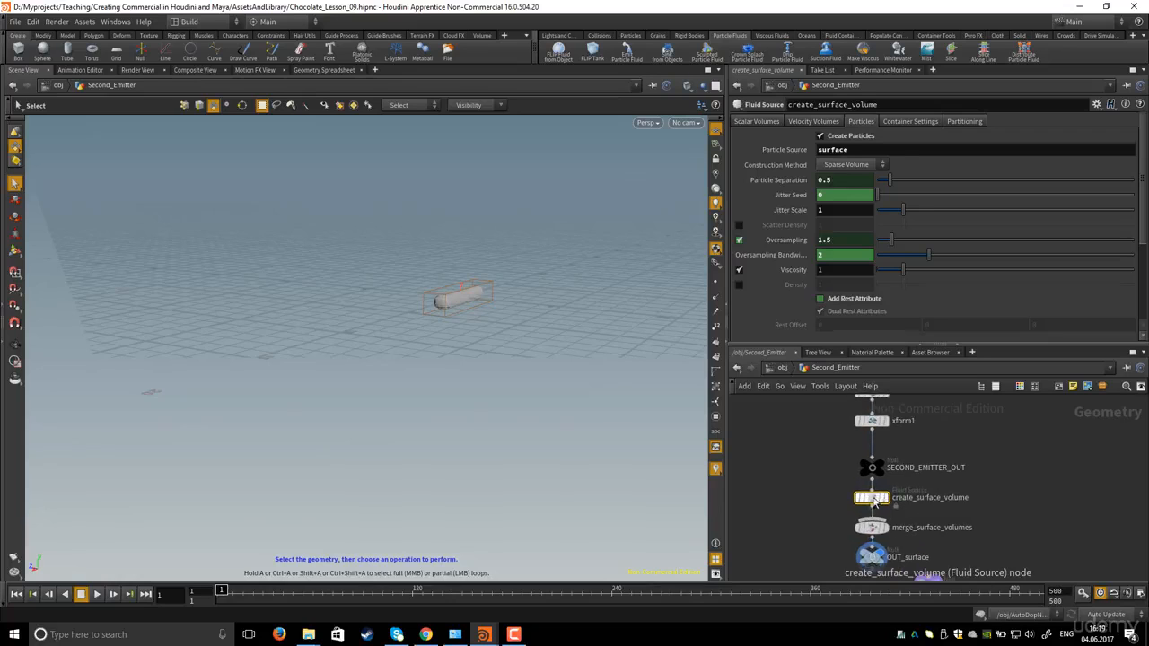
{"action": "left_click_drag", "start_coordinate": [876, 503], "coordinate": [811, 456]}
{"action": "middle_click_drag", "start_coordinate": [811, 514], "coordinate": [825, 574]}
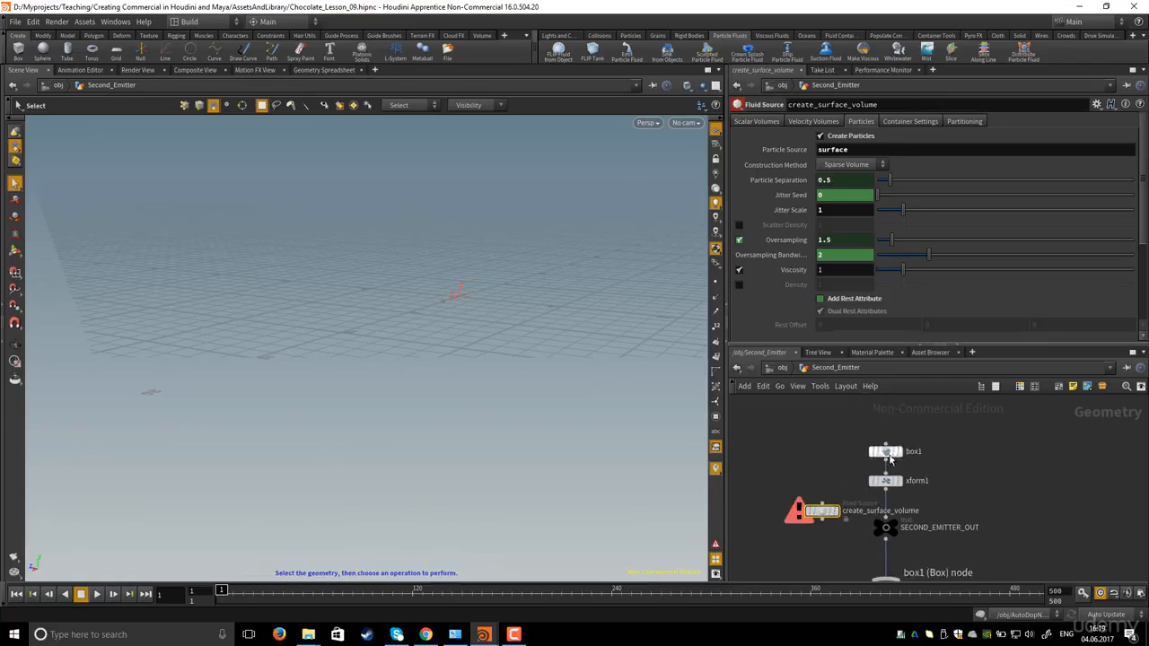
{"action": "left_click_drag", "start_coordinate": [887, 456], "coordinate": [888, 434]}
{"action": "left_click_drag", "start_coordinate": [823, 517], "coordinate": [886, 458]}
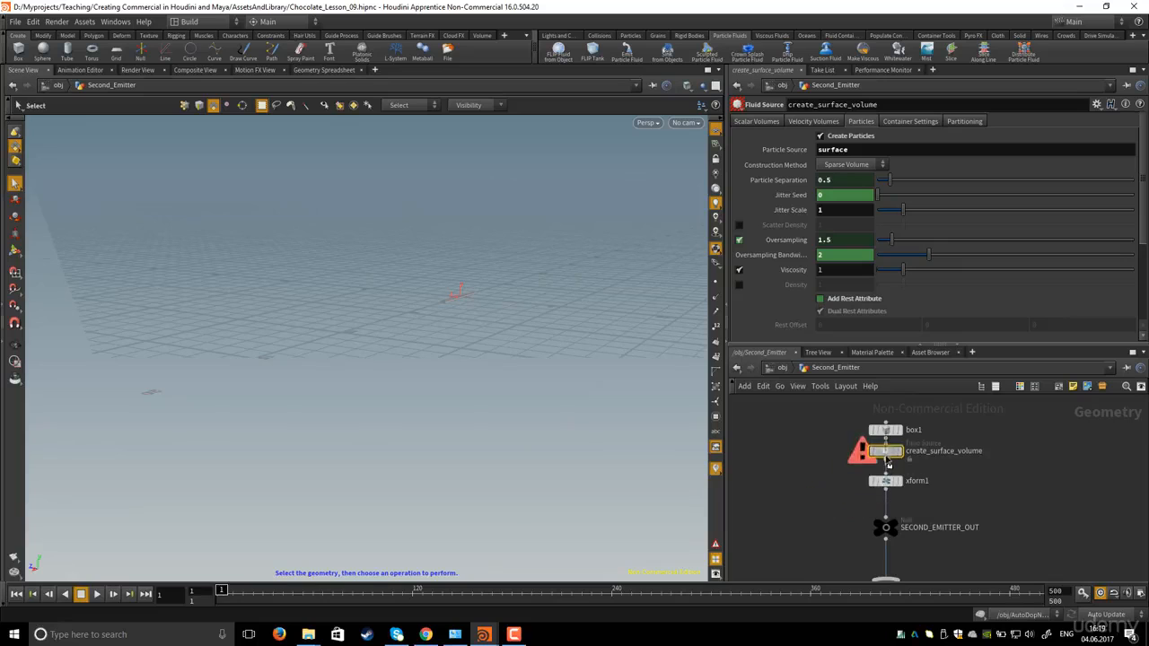
Inside Third_Emitter, move create_surface_volume between box1 and xform1, and return to the object level.
{"action": "left_click", "coordinate": [781, 370]}
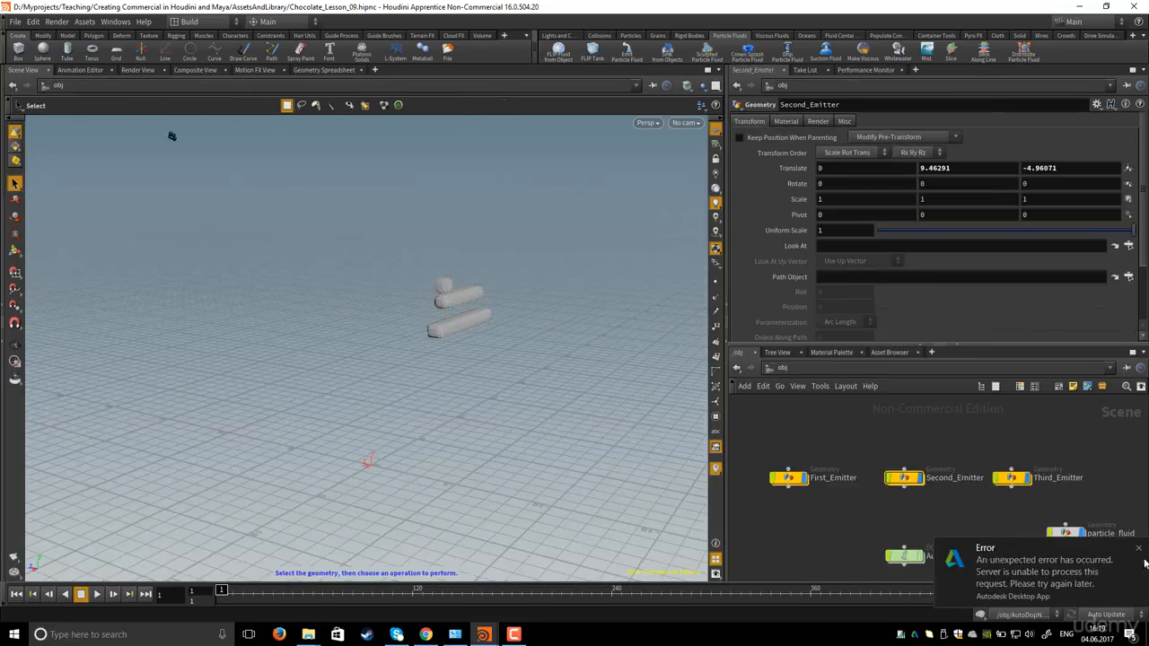
{"action": "middle_click_drag", "start_coordinate": [949, 505], "coordinate": [933, 502]}
{"action": "left_click", "coordinate": [997, 478]}
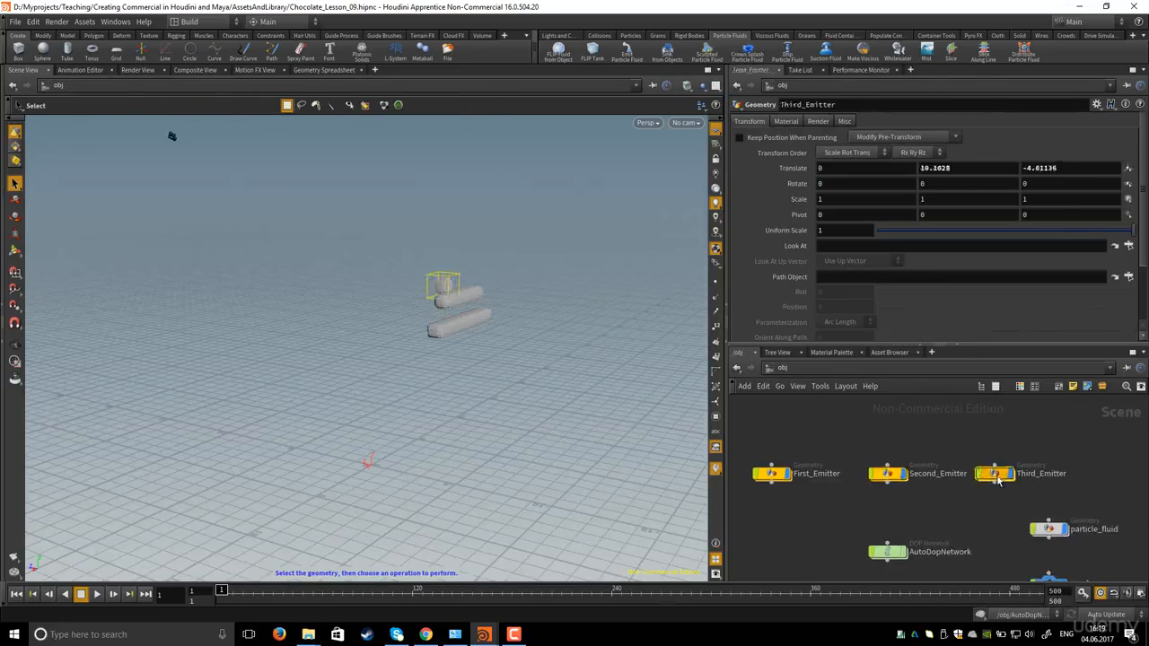
{"action": "double_click", "coordinate": [997, 478]}
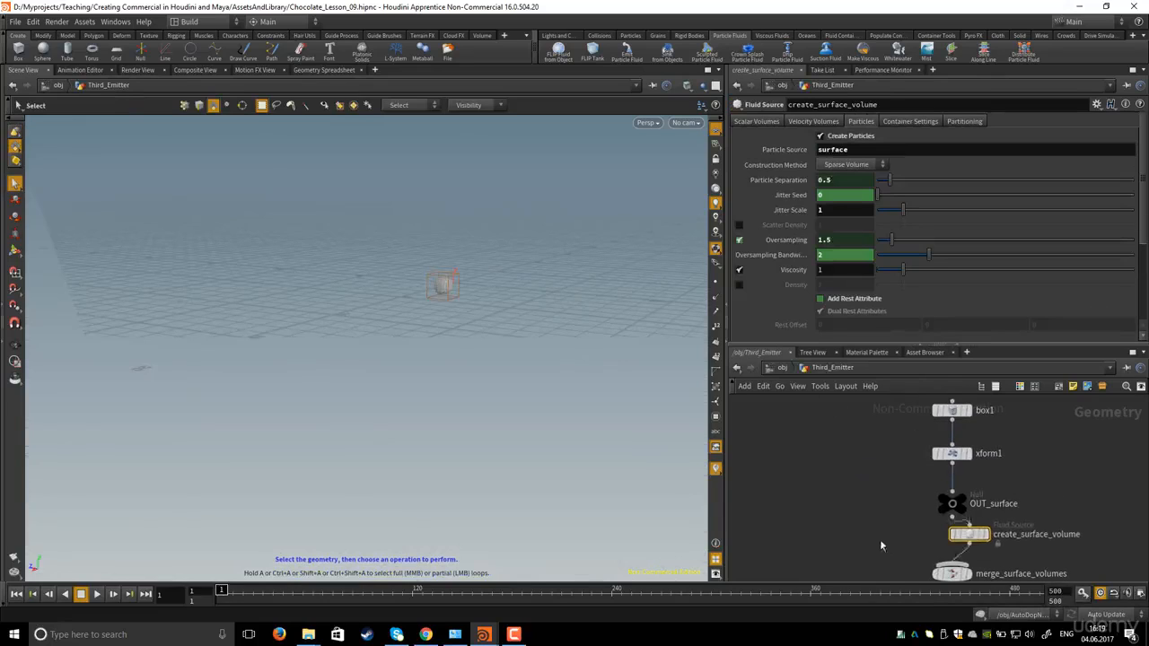
{"action": "left_click_drag", "start_coordinate": [968, 537], "coordinate": [953, 440]}
{"action": "middle_click_drag", "start_coordinate": [885, 480], "coordinate": [883, 453]}
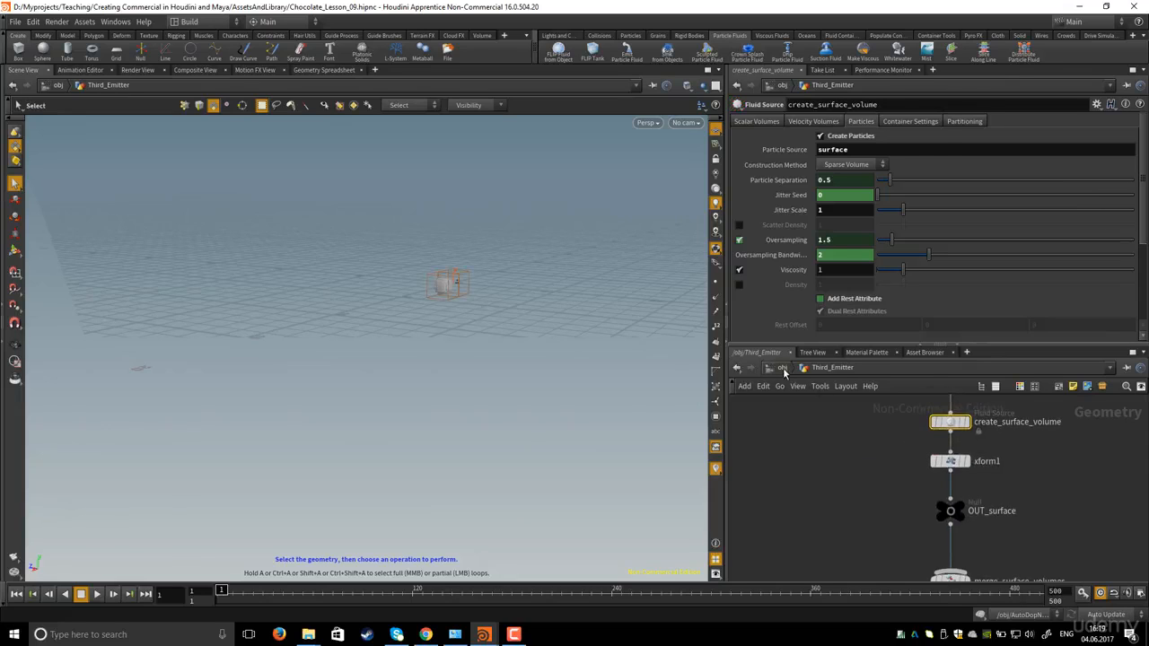
{"action": "left_click", "coordinate": [782, 369]}
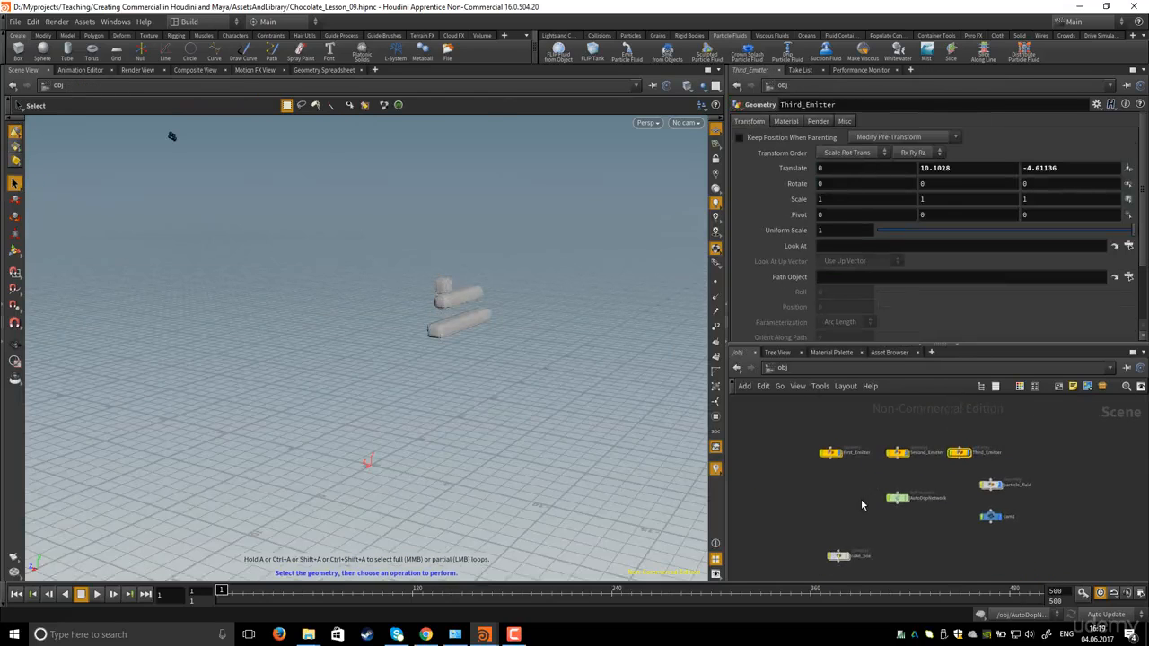